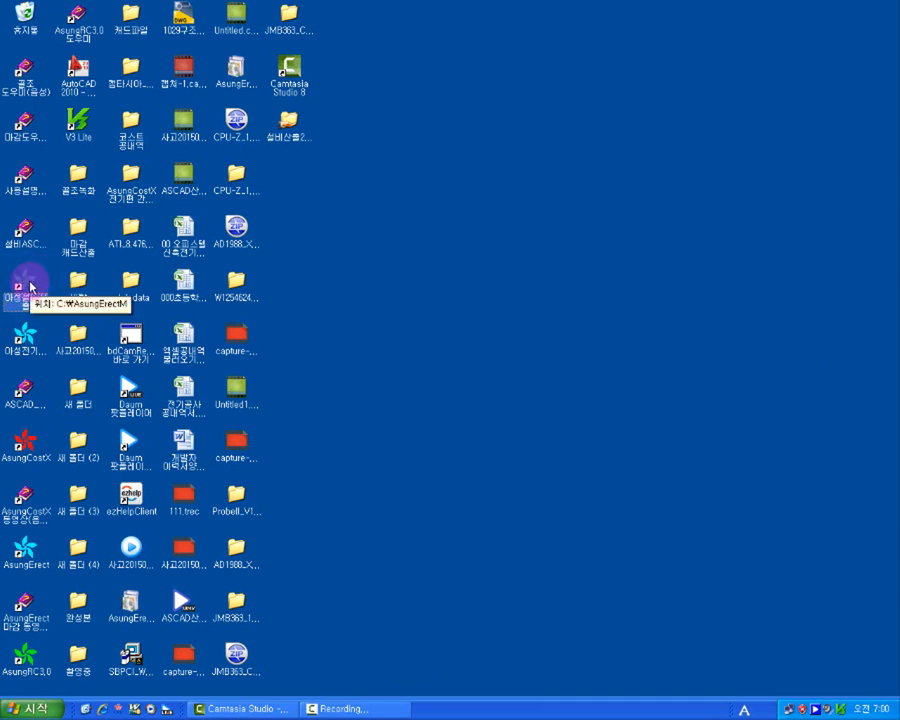
Step: Launch AsungErectM, start a new project and look through the existing Cost project names without choosing one
{"action": "double_click", "coordinate": [30, 287]}
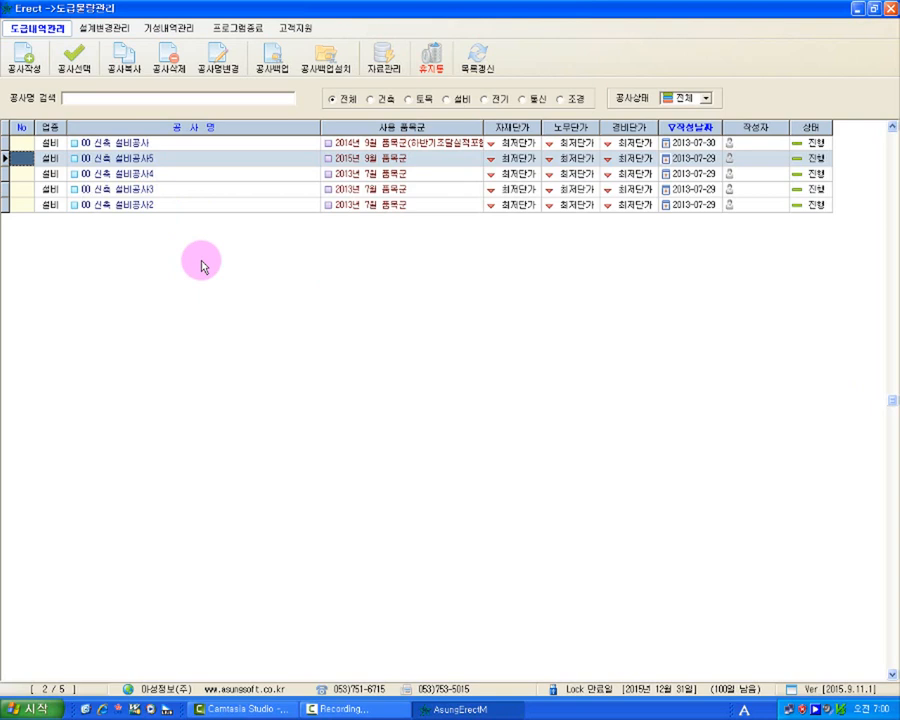
{"action": "left_click", "coordinate": [25, 68]}
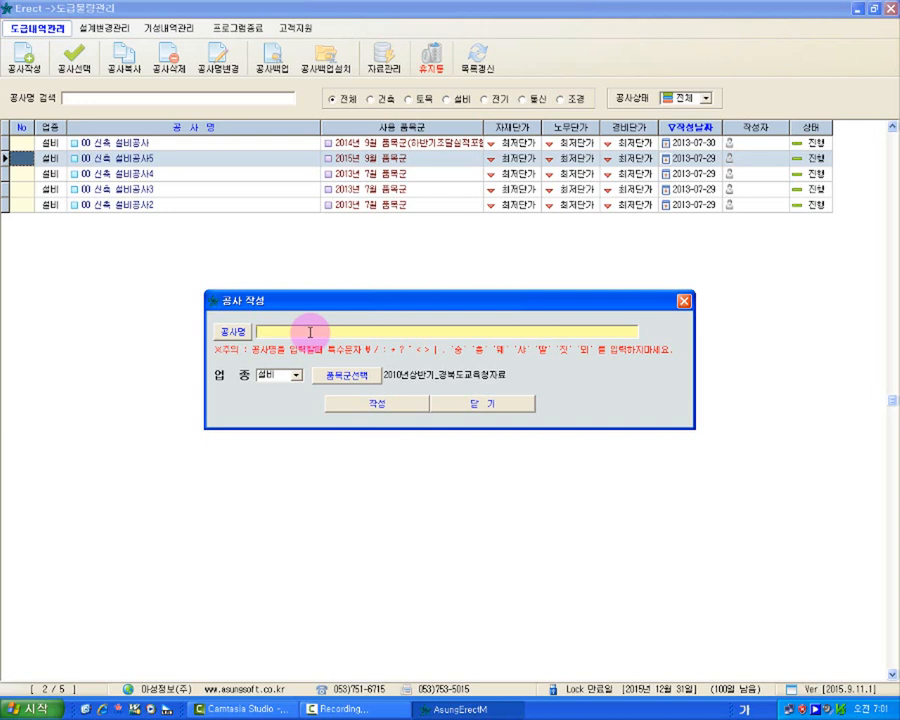
{"action": "left_click", "coordinate": [241, 341]}
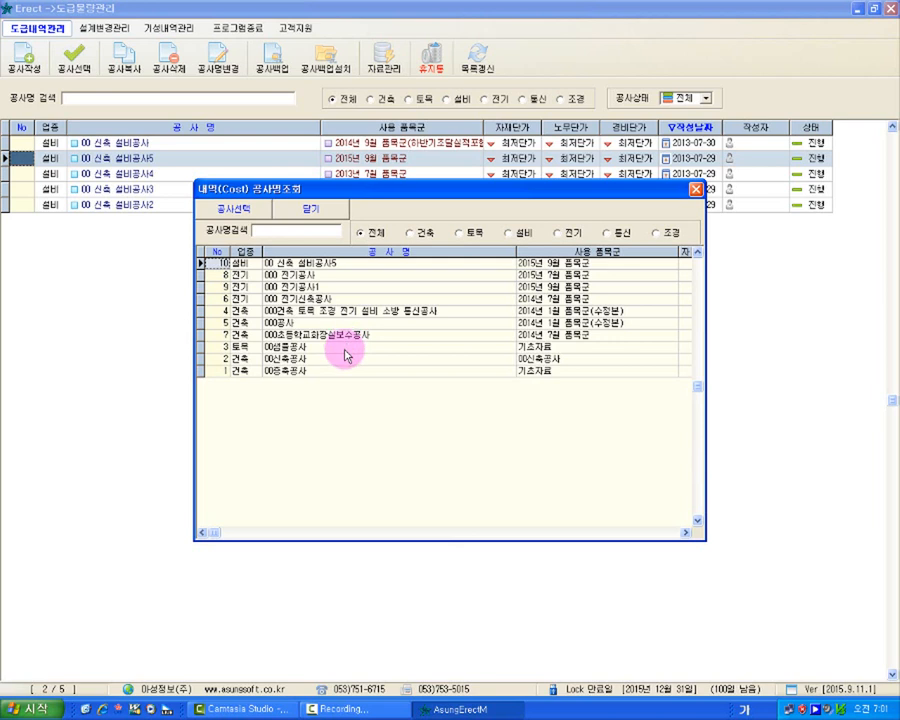
{"action": "left_click", "coordinate": [318, 216]}
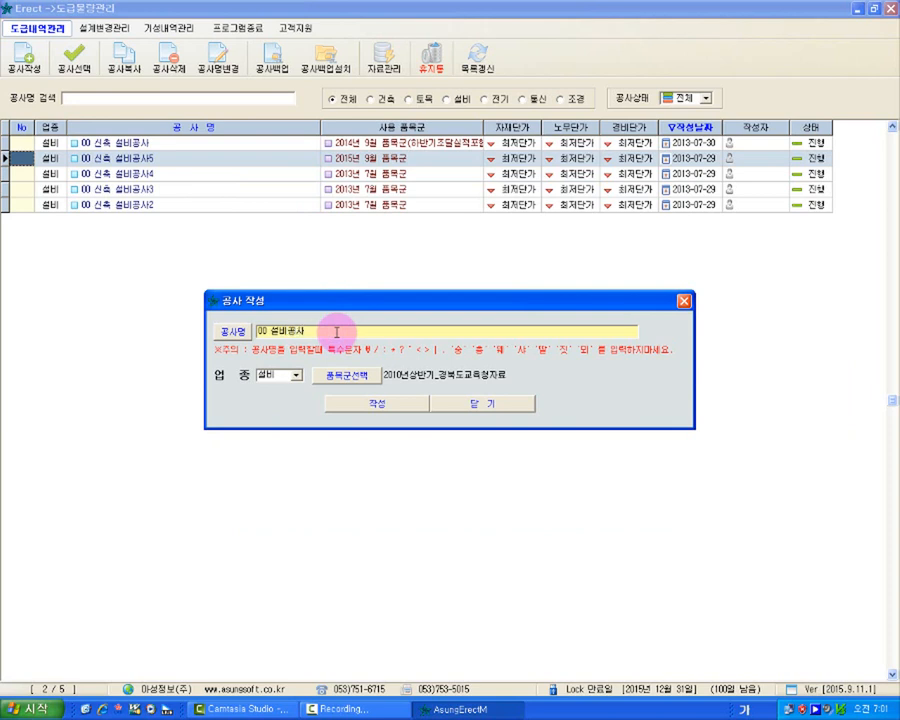
Step: Name the new project 00 설비공사 and keep 설비 as its trade type
{"action": "key", "text": "BackSpace"}
{"action": "type", "text": "사"}
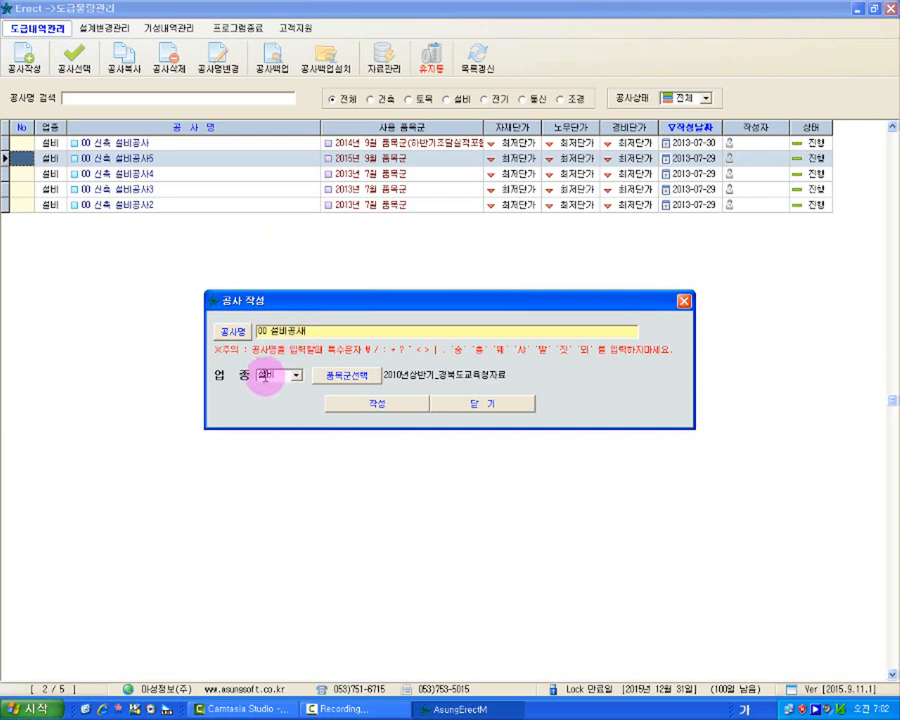
{"action": "left_click", "coordinate": [298, 381]}
{"action": "left_click", "coordinate": [295, 380]}
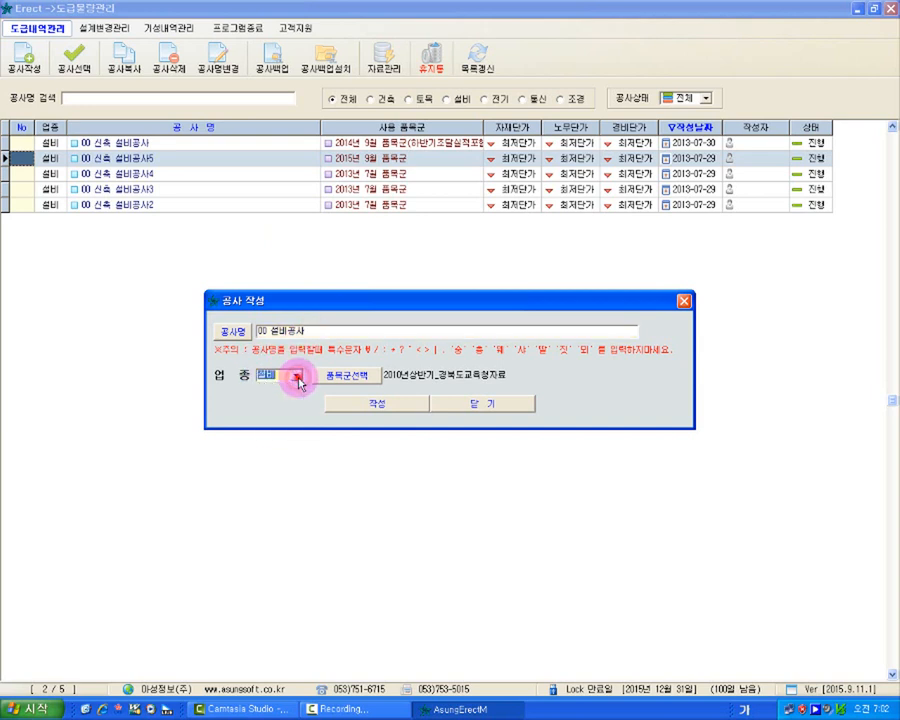
{"action": "left_click", "coordinate": [338, 331]}
{"action": "left_click_drag", "start_coordinate": [338, 331], "coordinate": [216, 327]}
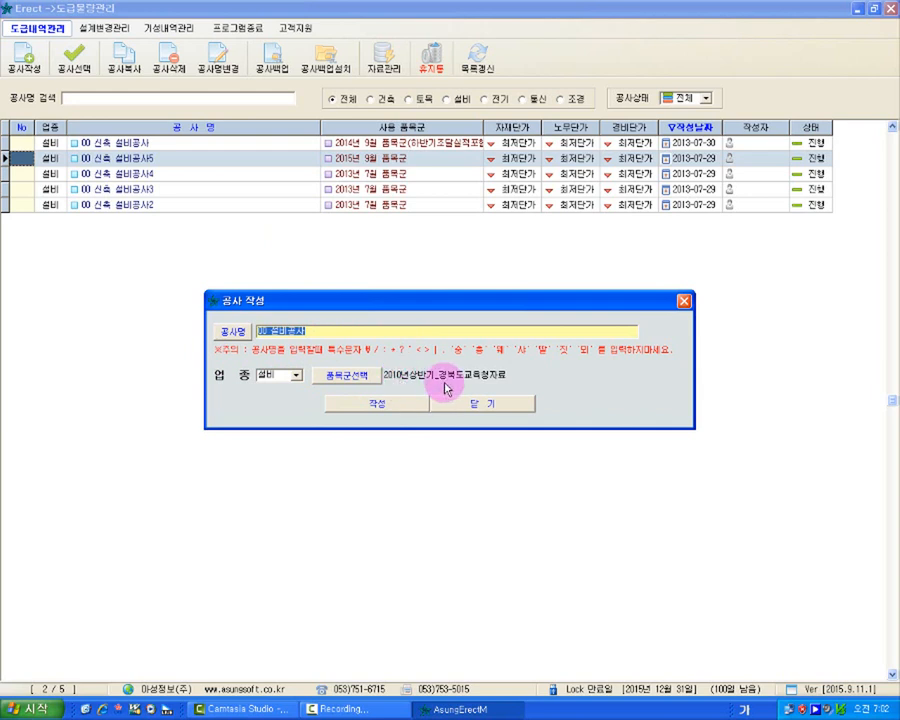
Step: Assign the 2015년 9월 품목군 item group to the new project and create it
{"action": "left_click", "coordinate": [339, 377]}
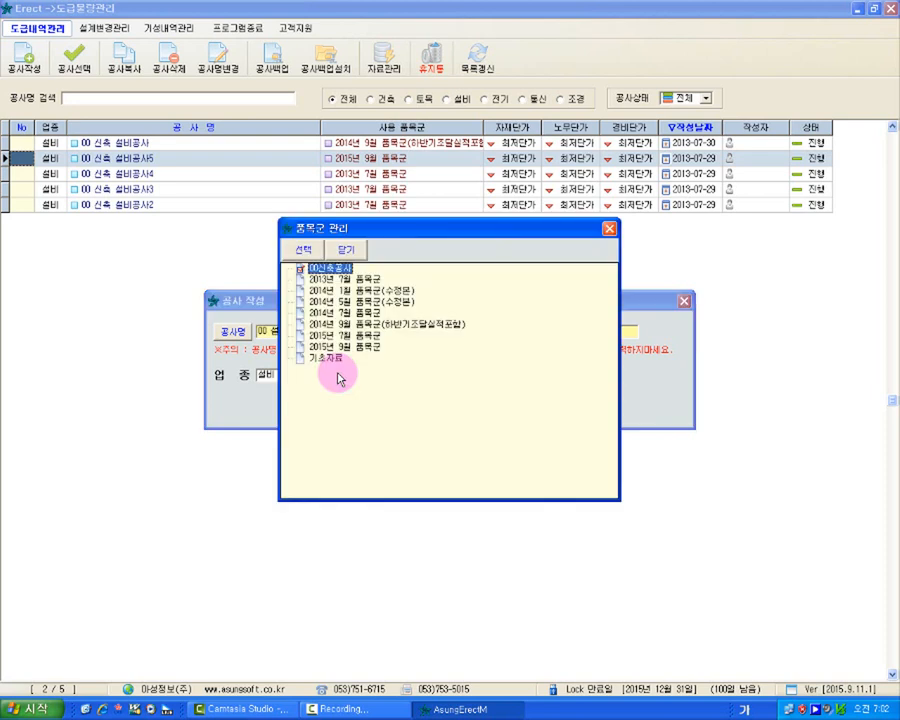
{"action": "left_click_drag", "start_coordinate": [386, 226], "coordinate": [536, 234]}
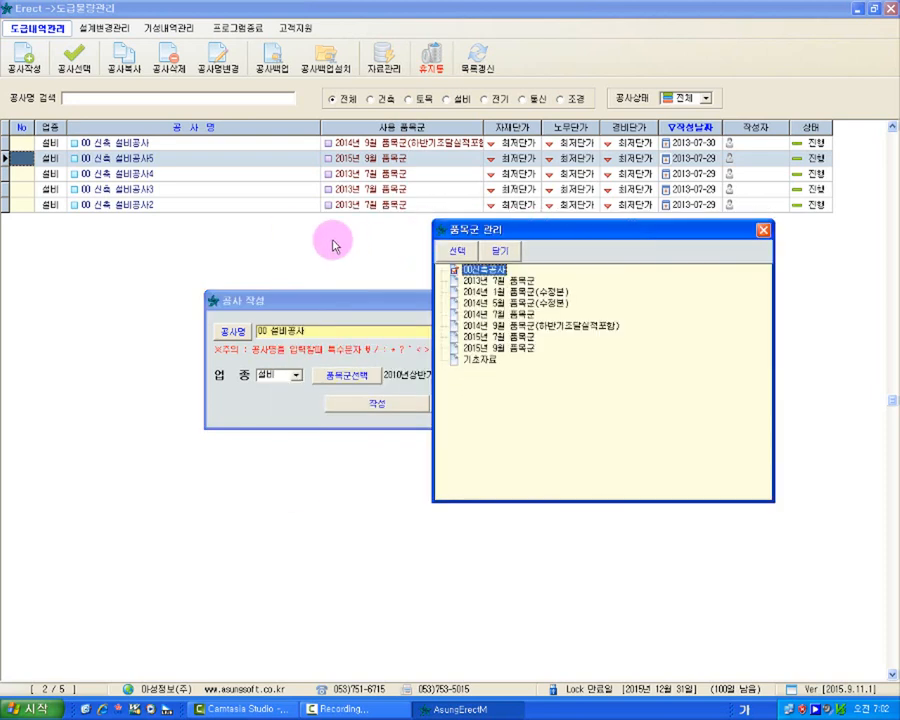
{"action": "left_click", "coordinate": [496, 349]}
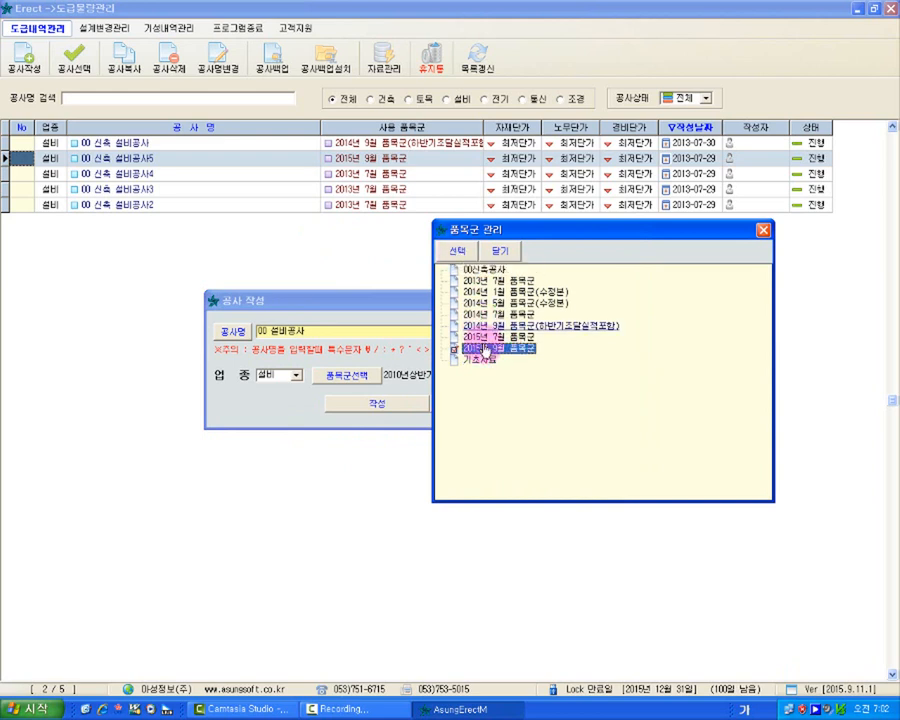
{"action": "left_click", "coordinate": [455, 255]}
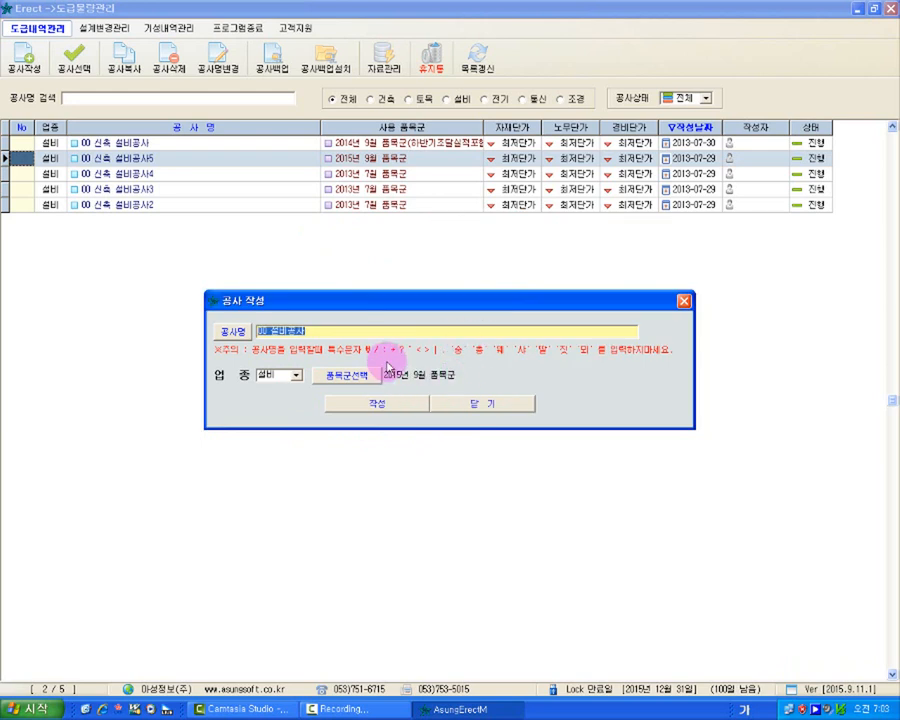
{"action": "left_click_drag", "start_coordinate": [321, 334], "coordinate": [284, 334]}
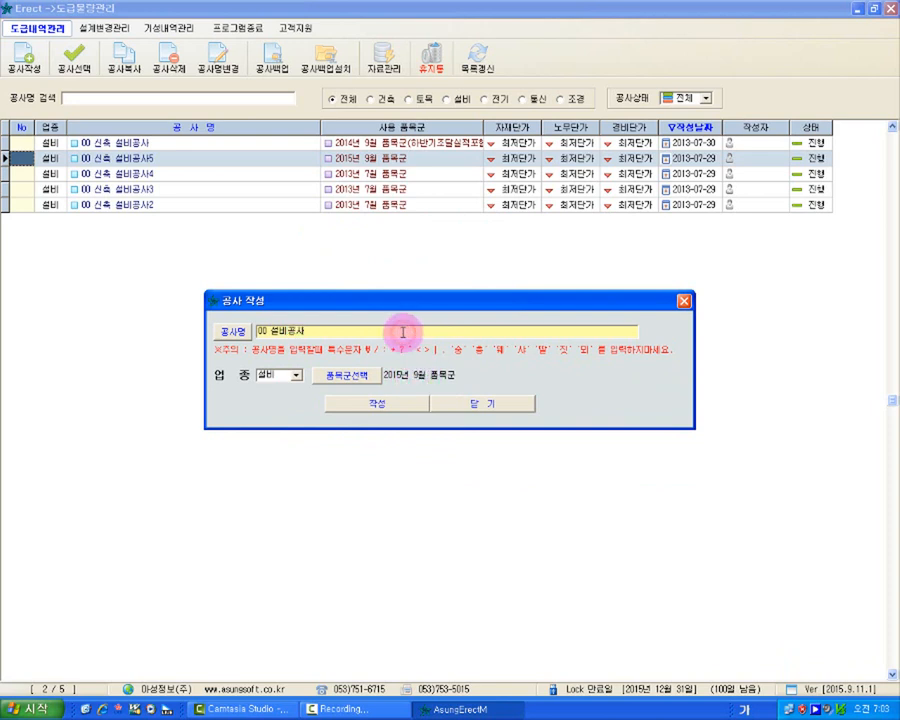
{"action": "key", "text": "BackSpace"}
{"action": "type", "text": "새"}
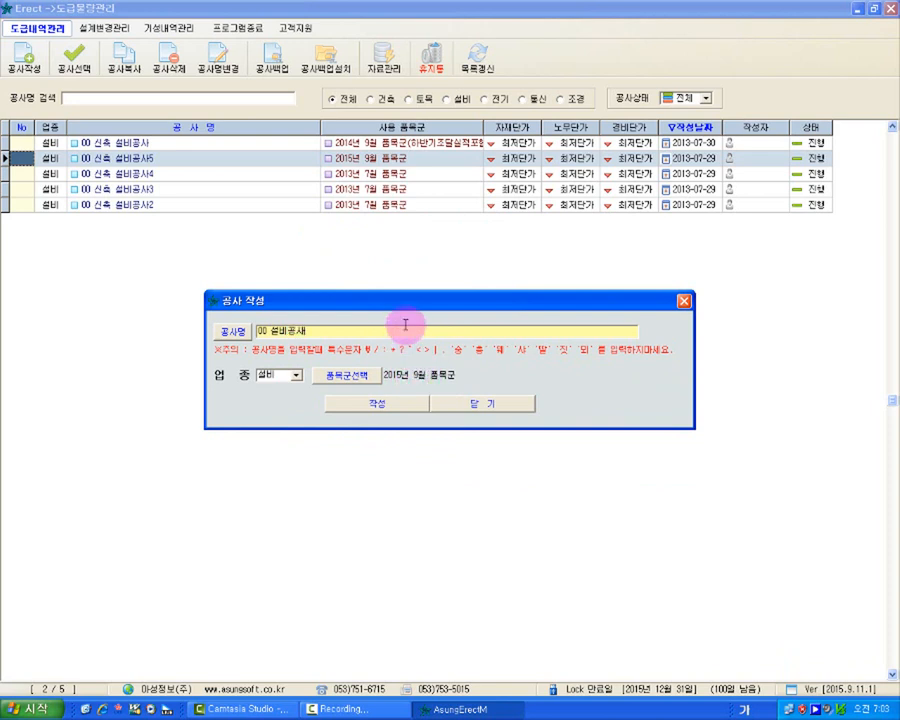
{"action": "left_click", "coordinate": [392, 402]}
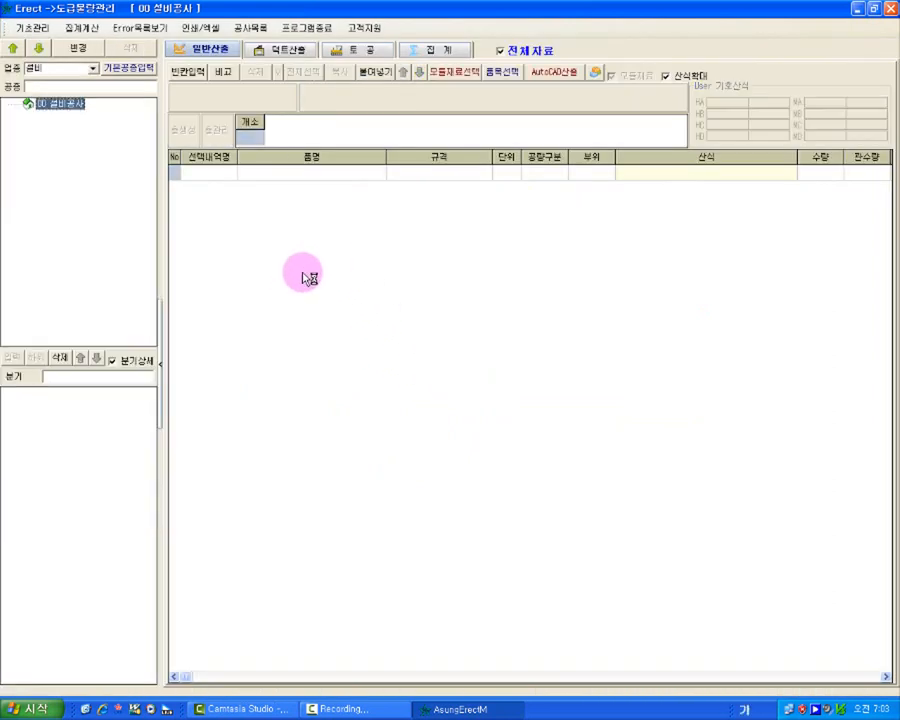
Step: Return to the project list and reopen the 00 설비공사 project from it
{"action": "left_click", "coordinate": [253, 31]}
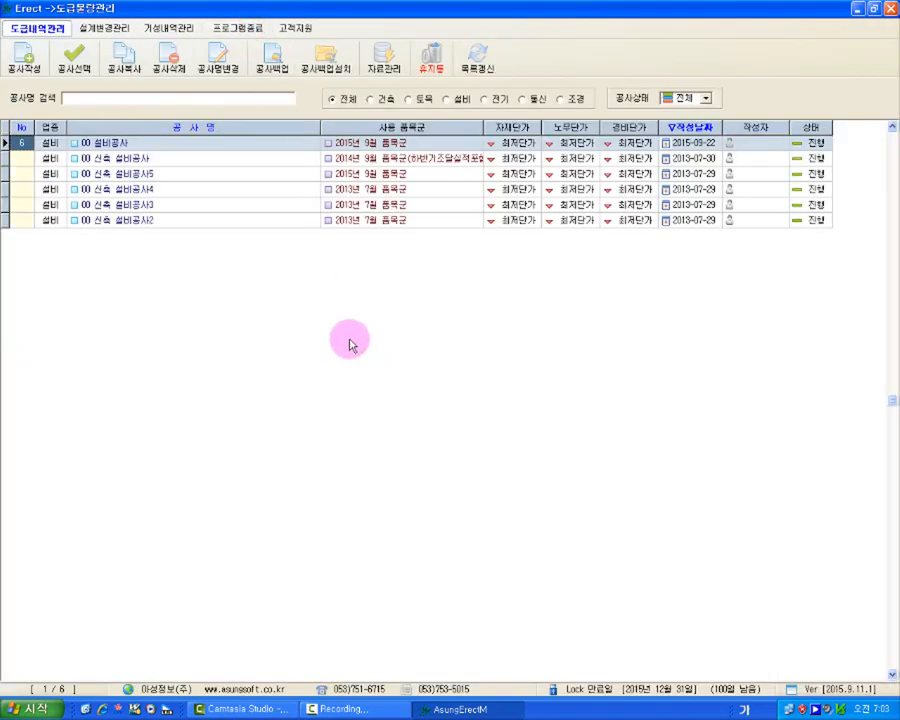
{"action": "left_click", "coordinate": [165, 144]}
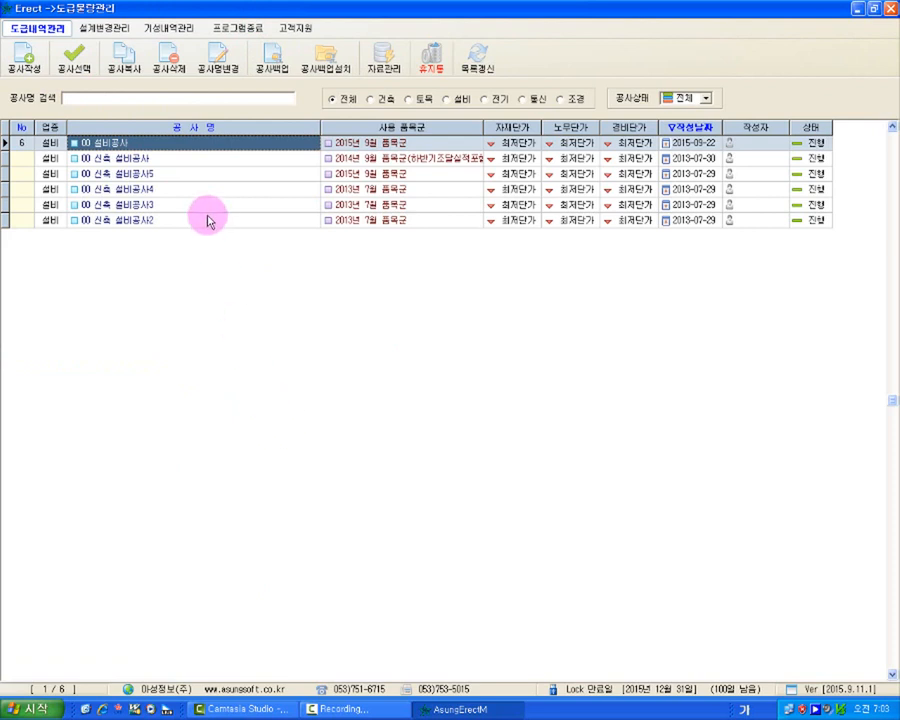
{"action": "left_click", "coordinate": [70, 56]}
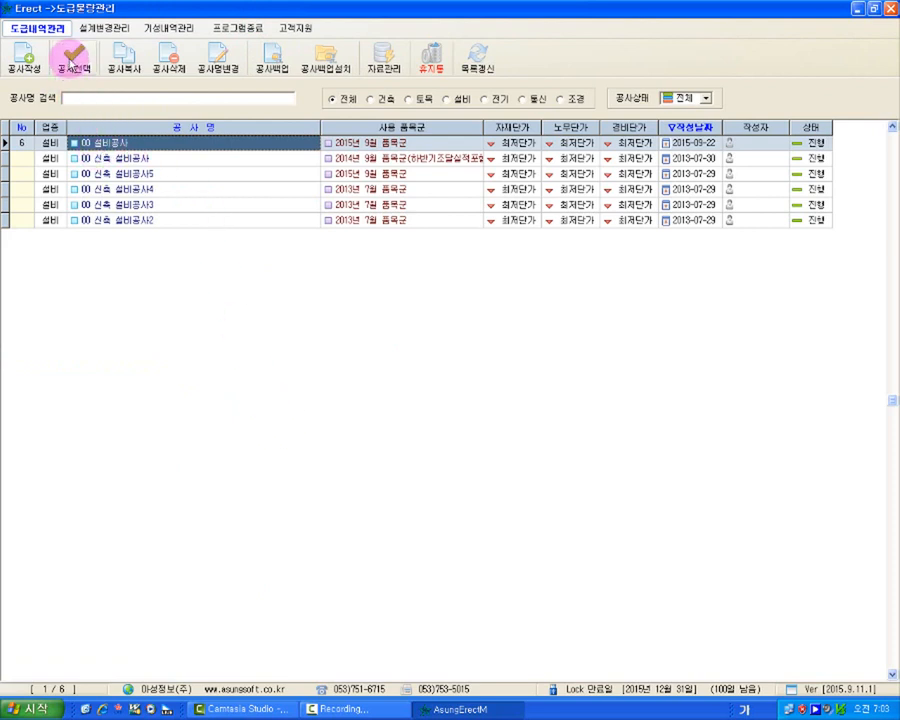
{"action": "left_click", "coordinate": [70, 60]}
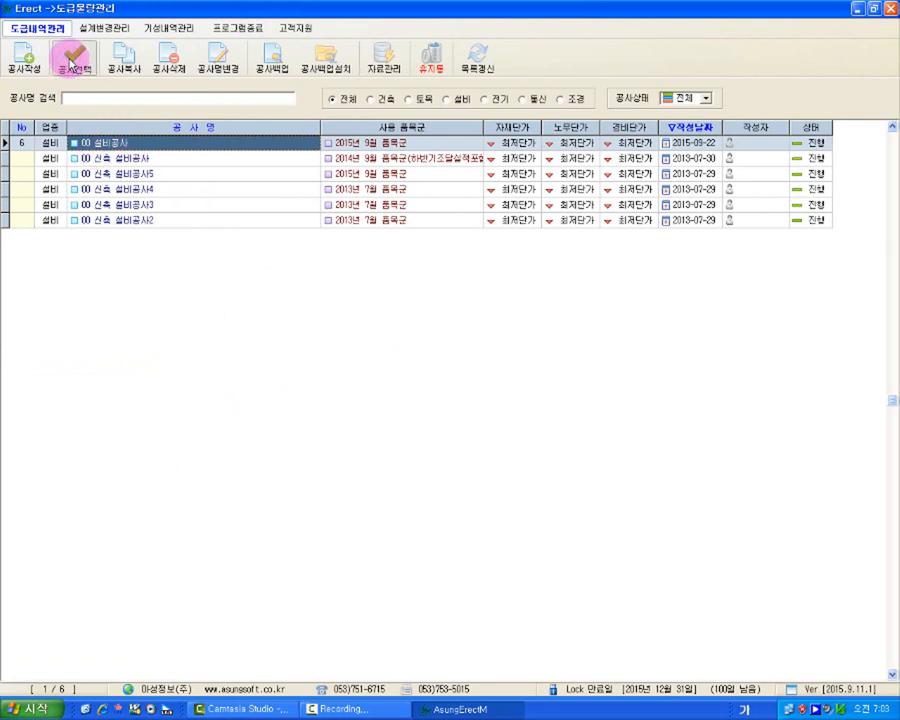
{"action": "left_click", "coordinate": [108, 142]}
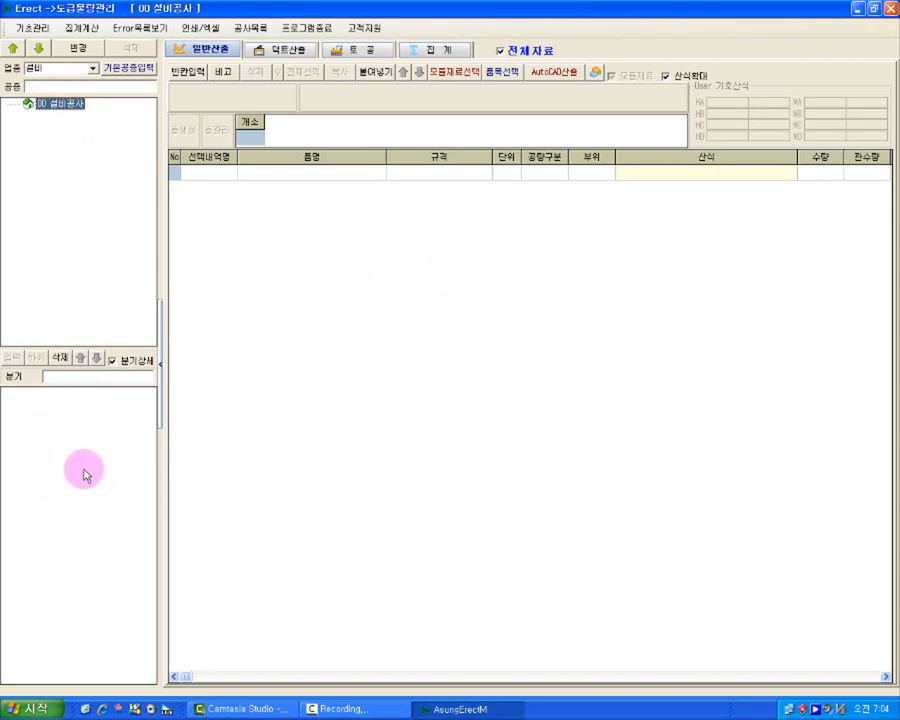
Step: Add the work category 1. 장비설치공사 directly under the 00 설비공사 project root
{"action": "left_click", "coordinate": [59, 88]}
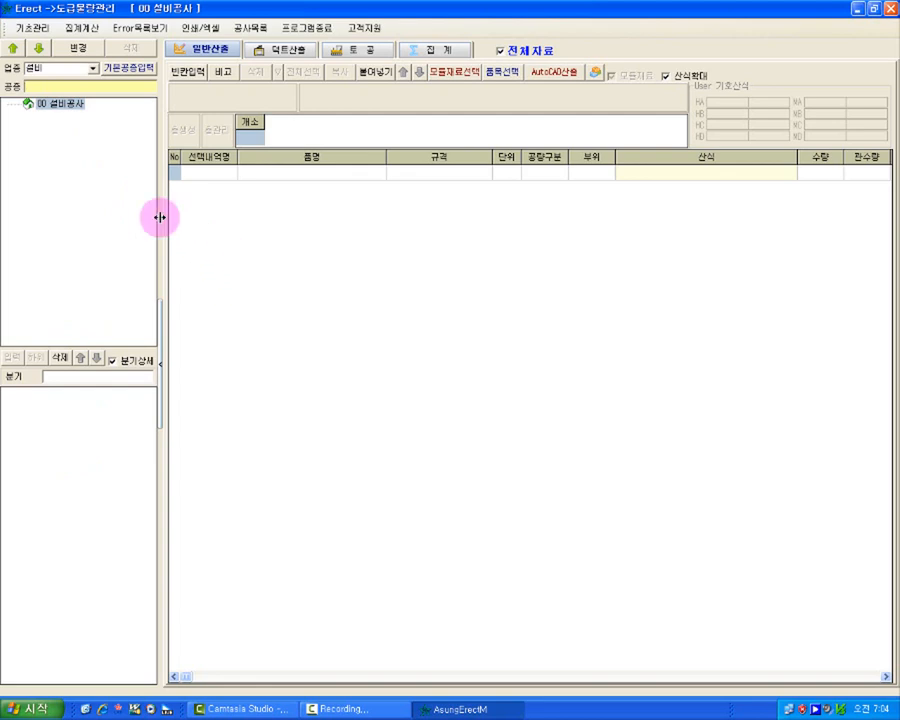
{"action": "left_click", "coordinate": [55, 106]}
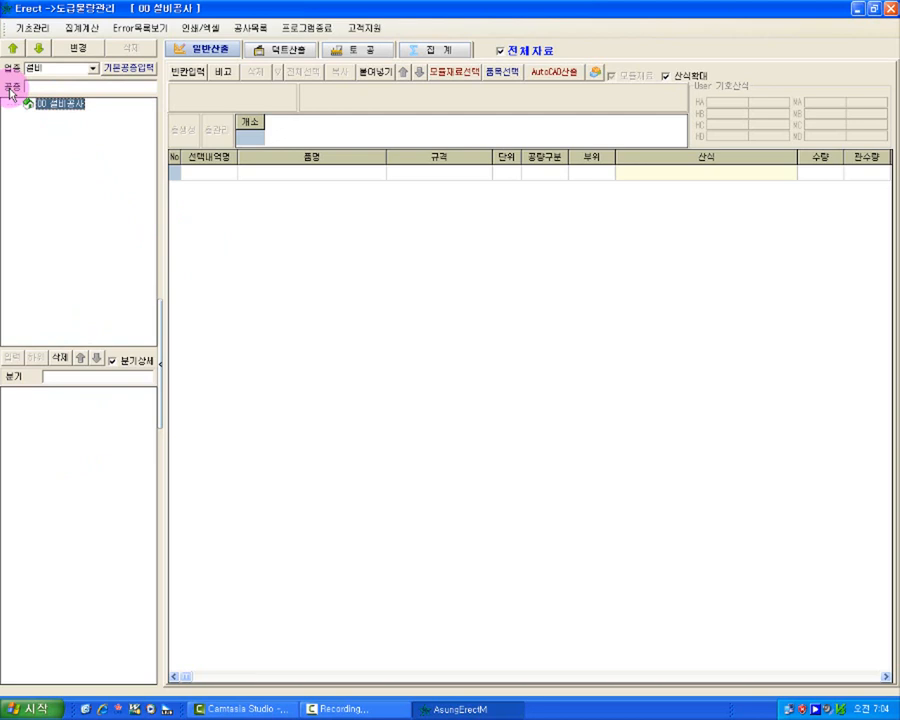
{"action": "left_click", "coordinate": [45, 85]}
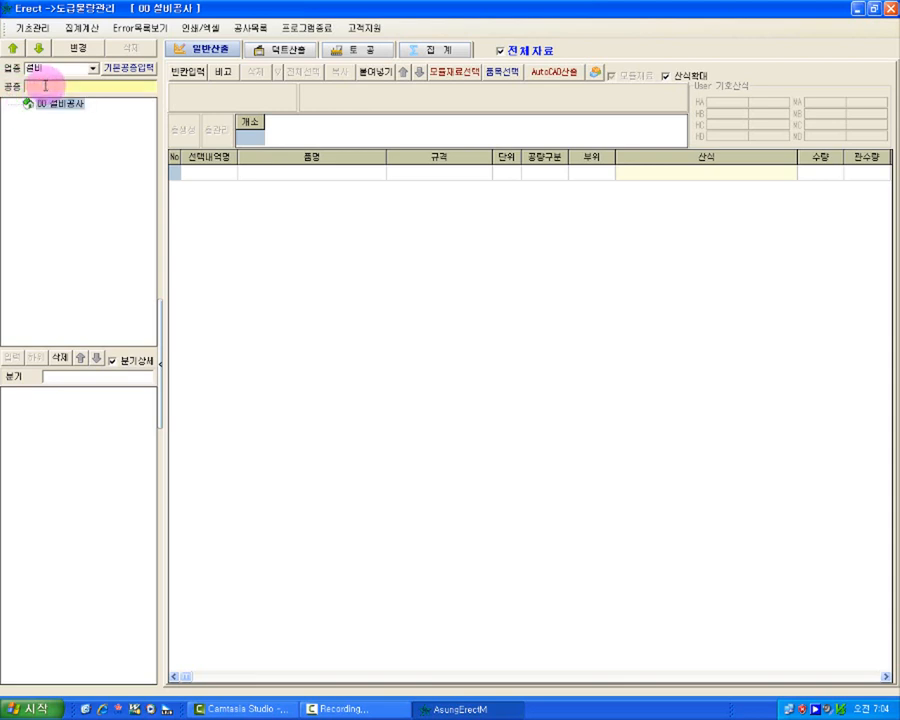
{"action": "type", "text": "1. 설비설치공사"}
{"action": "key", "text": "Return"}
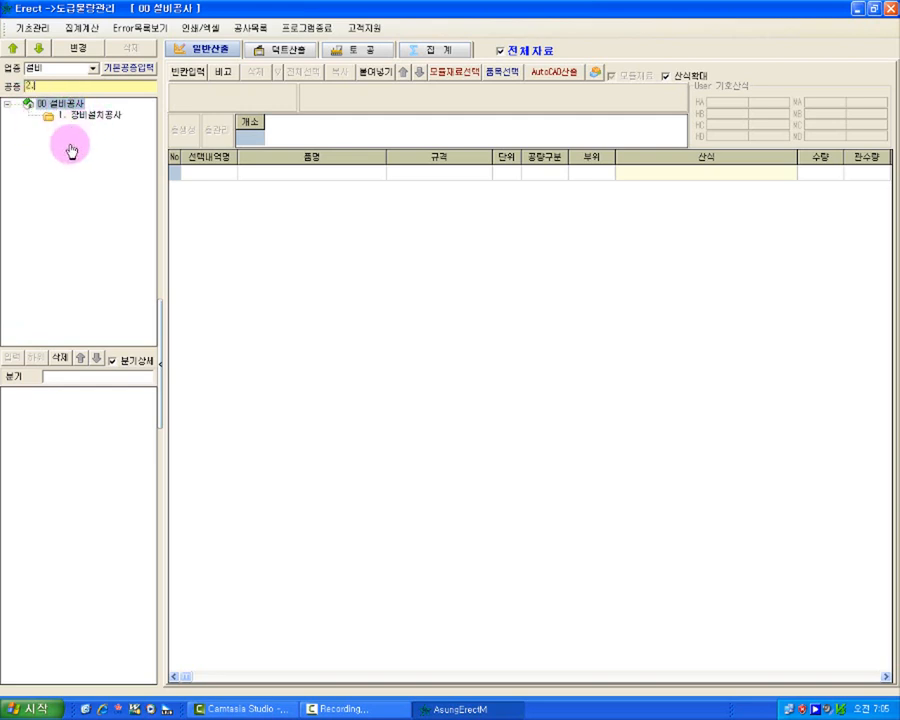
Step: Add the work categories 2. 위생기구설치공사 and 3. 위생배관공사 under the project root
{"action": "type", "text": "2. 위생기구설치공ㅅ"}
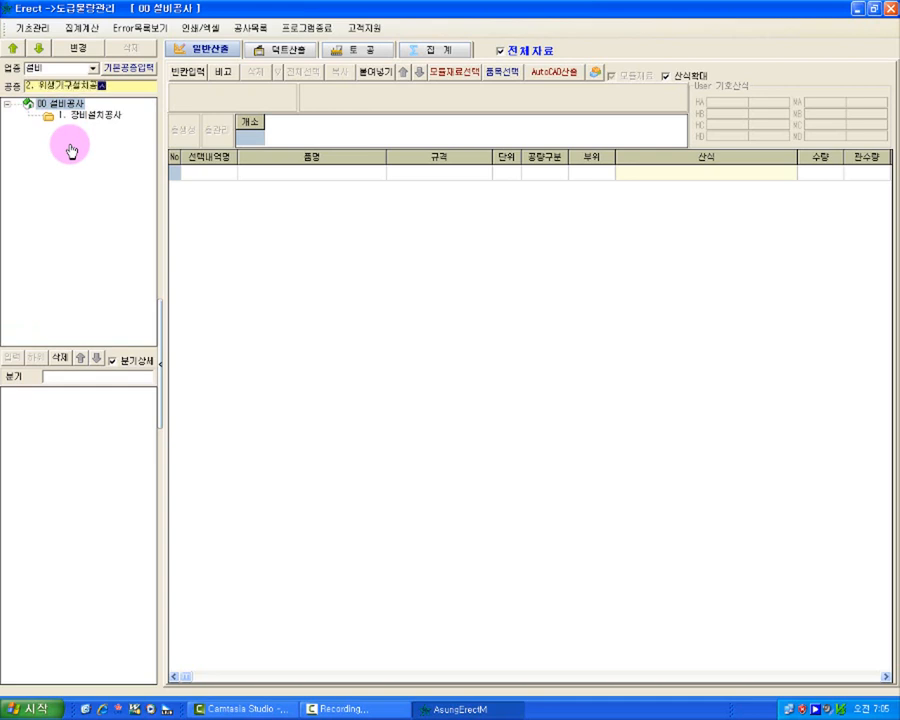
{"action": "key", "text": "Return"}
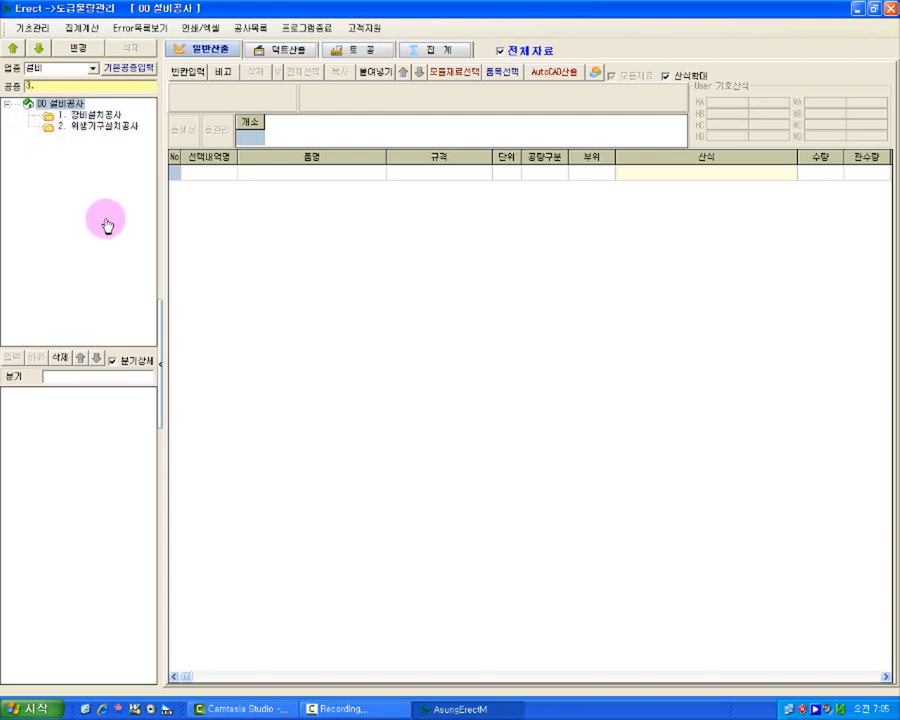
{"action": "type", "text": "3. 위생배관공사"}
{"action": "key", "text": "Return"}
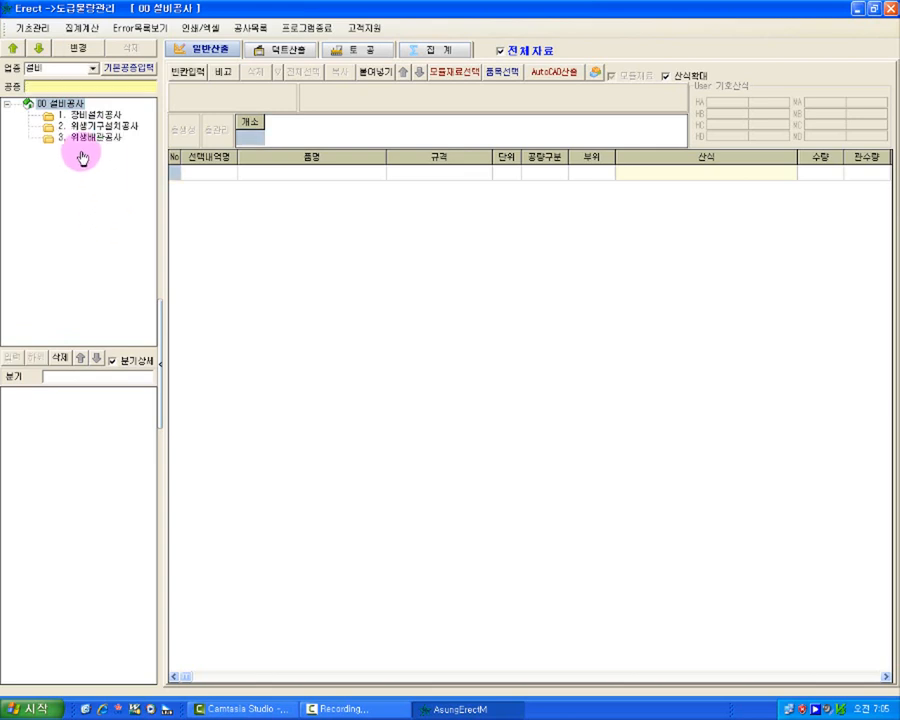
Step: Add another work category named 1. 설비공사 under the project root
{"action": "left_click", "coordinate": [61, 89]}
{"action": "left_click", "coordinate": [85, 89]}
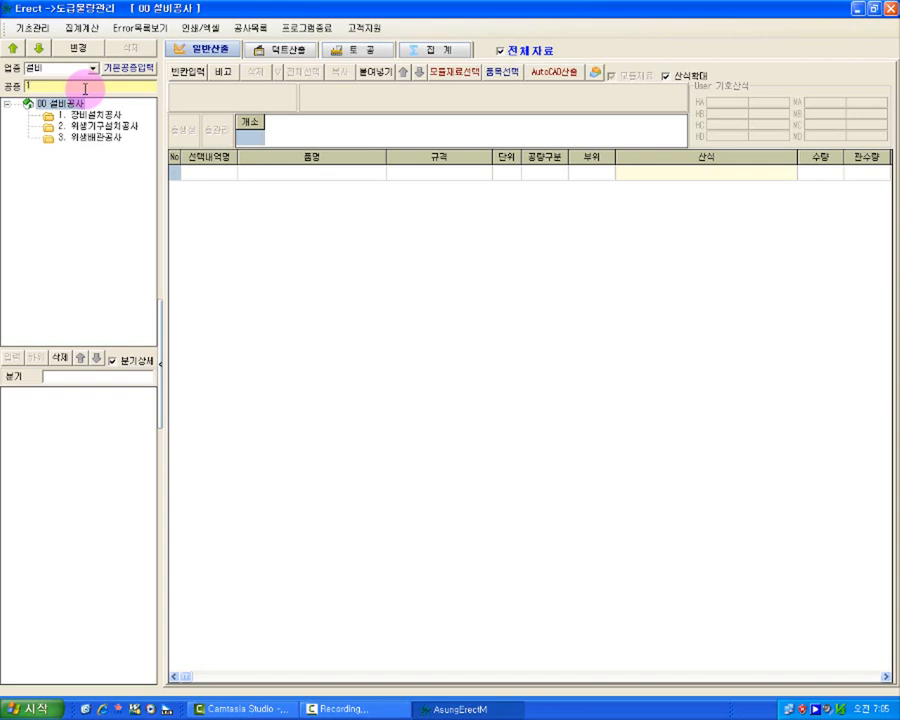
{"action": "type", "text": "장"}
{"action": "type", "text": "비"}
{"action": "type", "text": "공사"}
{"action": "key", "text": "Return"}
{"action": "left_click", "coordinate": [68, 104]}
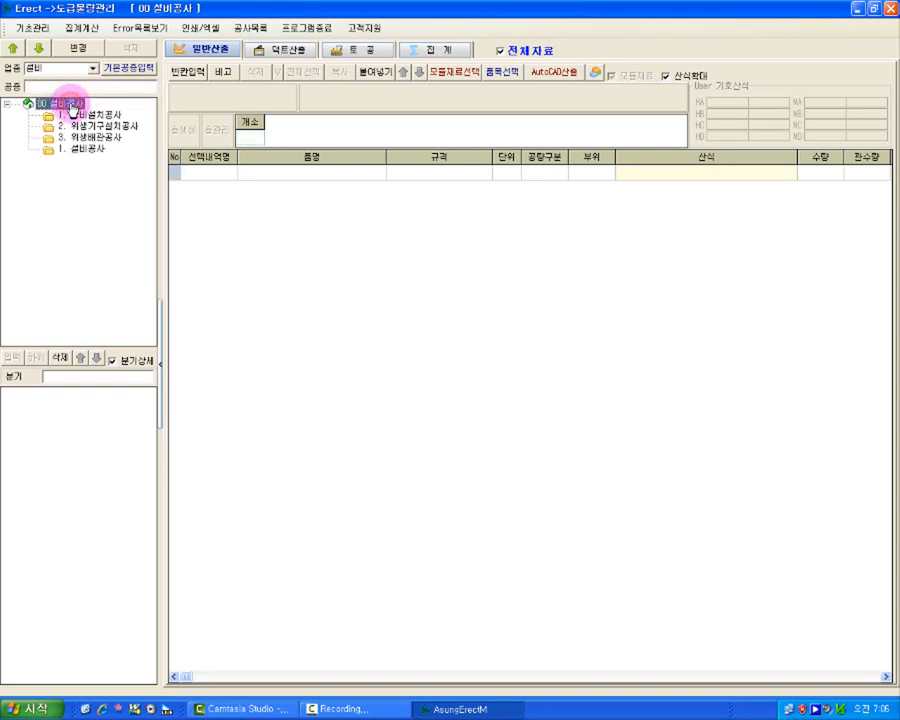
{"action": "left_click", "coordinate": [40, 149]}
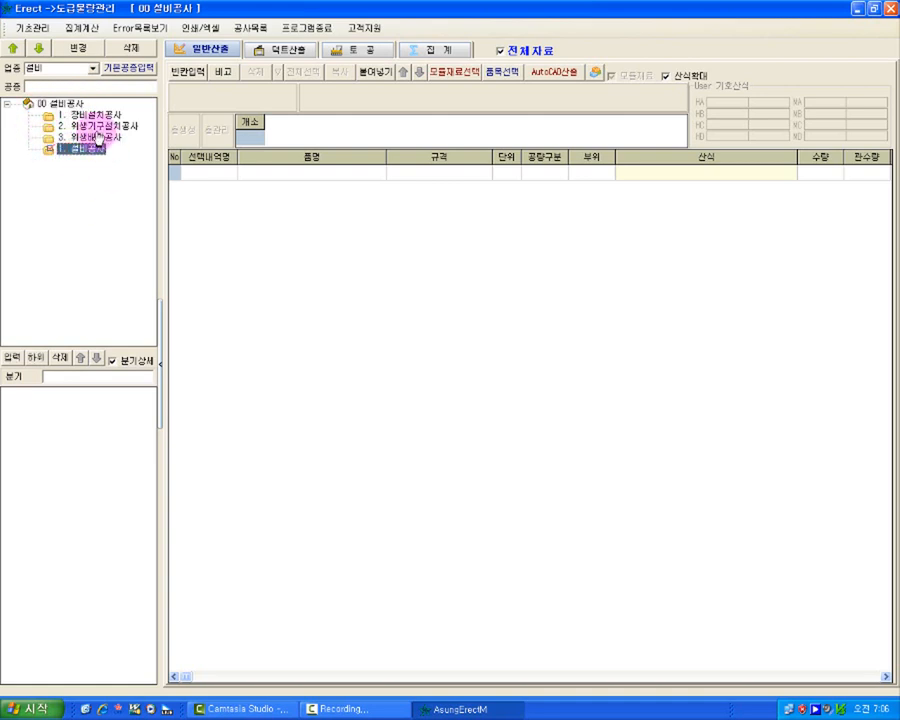
{"action": "left_click", "coordinate": [88, 117]}
{"action": "left_click", "coordinate": [90, 127]}
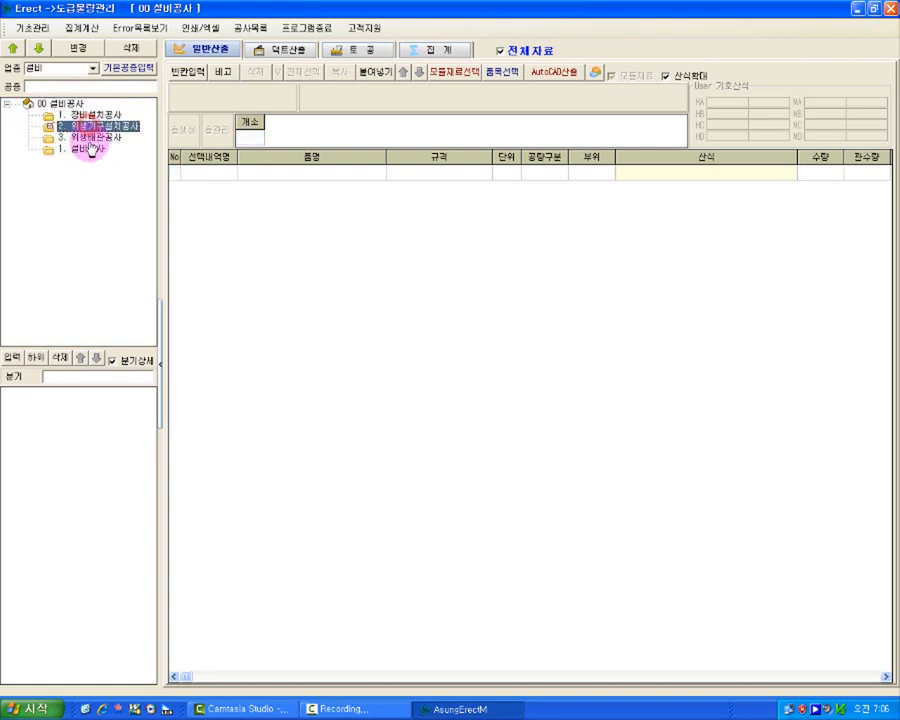
{"action": "left_click", "coordinate": [90, 137]}
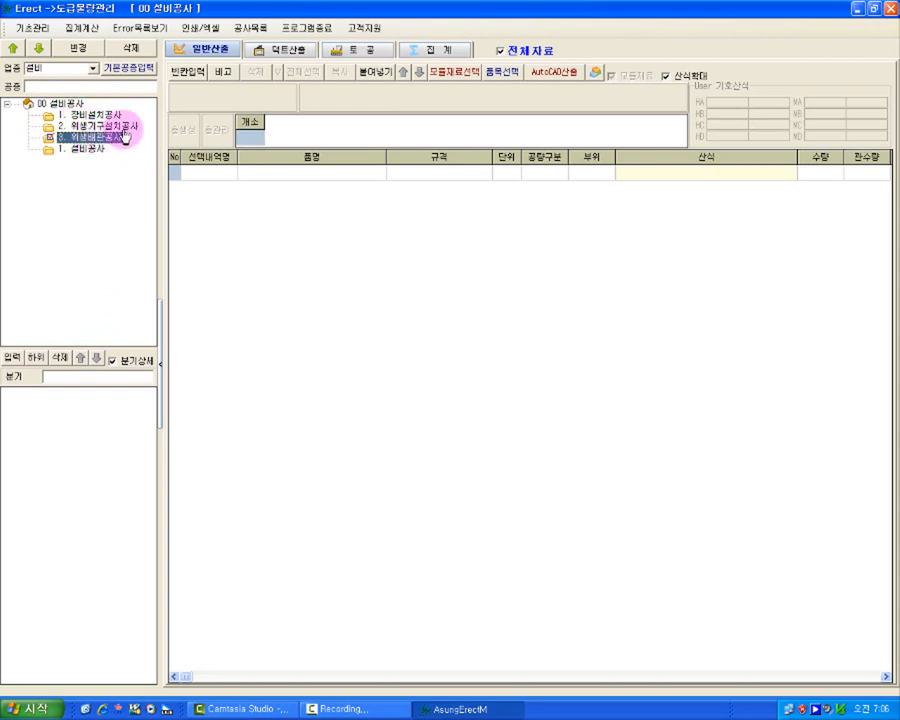
Step: Add a subcategory named 1. 장비설치공사 beneath the 1. 설비공사 category and reselect that parent category
{"action": "left_click", "coordinate": [84, 150]}
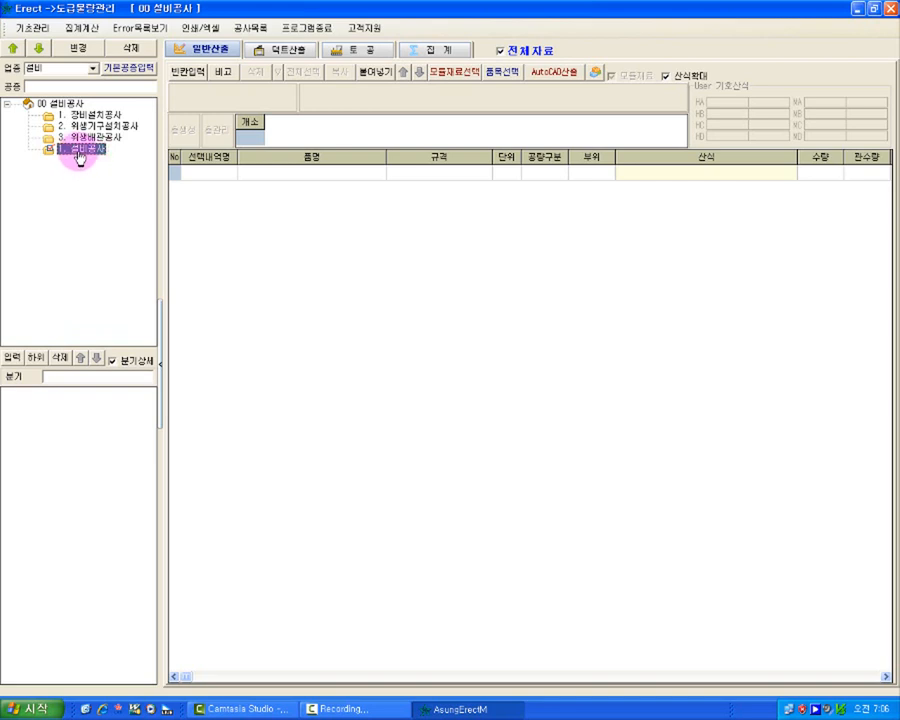
{"action": "left_click", "coordinate": [74, 87]}
{"action": "type", "text": "ㄱ"}
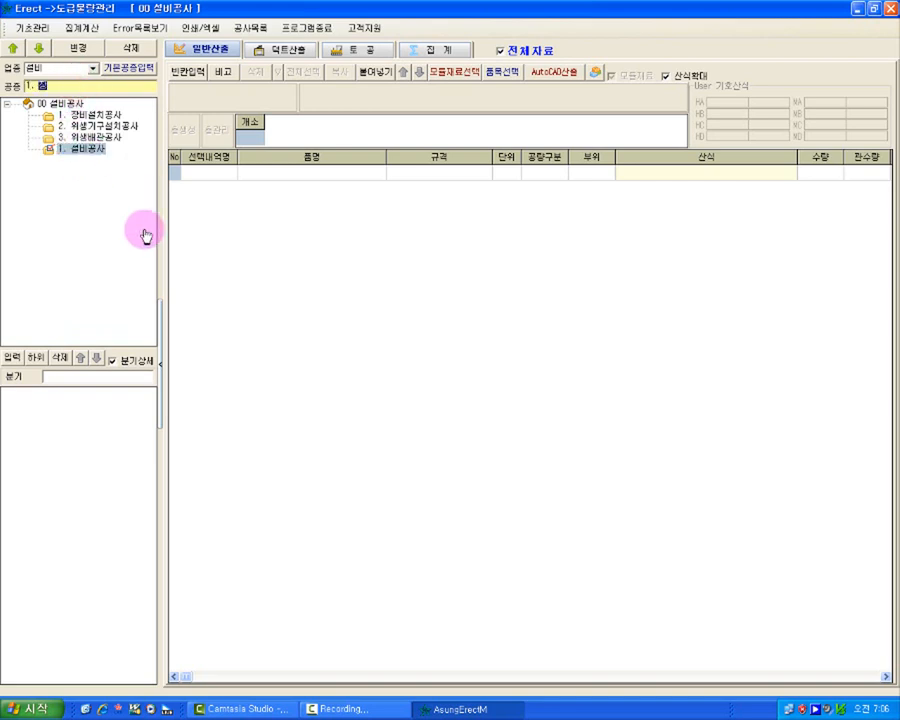
{"action": "type", "text": "설치공사"}
{"action": "key", "text": "Return"}
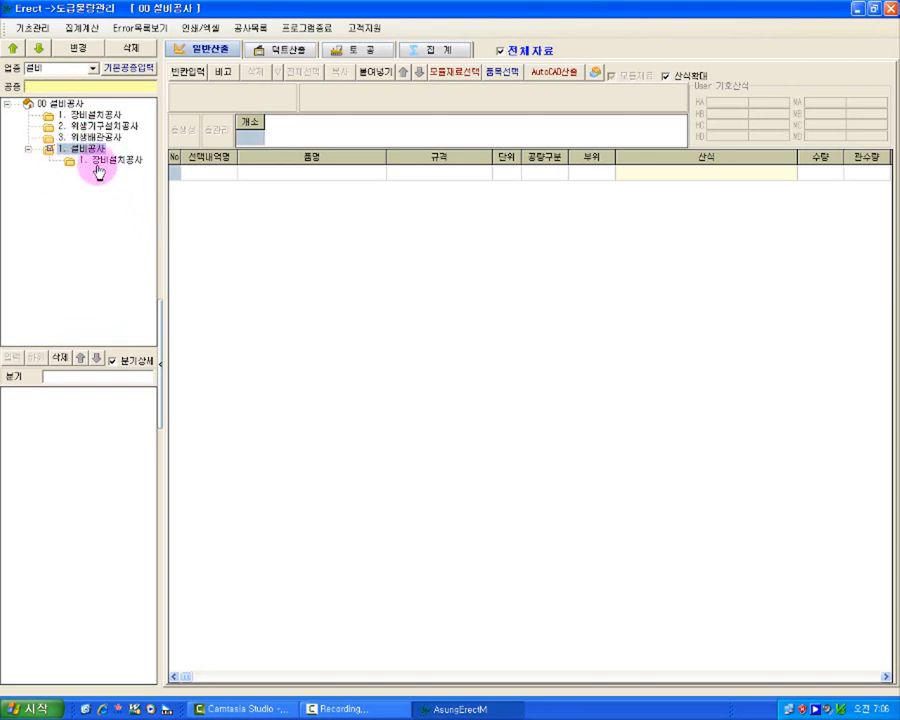
{"action": "left_click", "coordinate": [61, 151]}
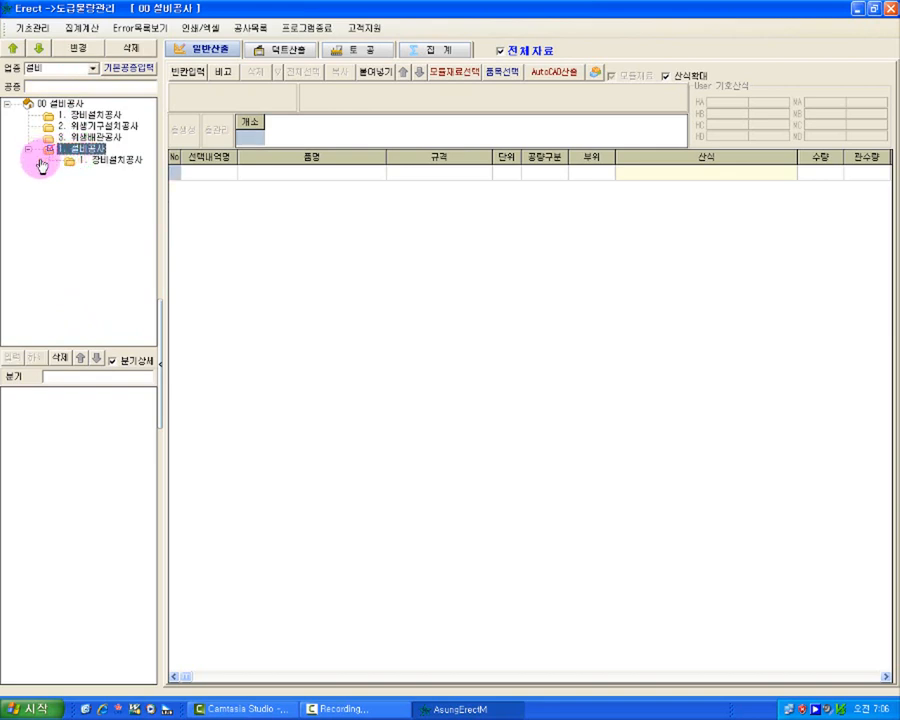
Step: Delete the 1. 장비설치공사 subcategory beneath 1. 설비공사
{"action": "left_click", "coordinate": [83, 161]}
{"action": "left_click", "coordinate": [108, 160]}
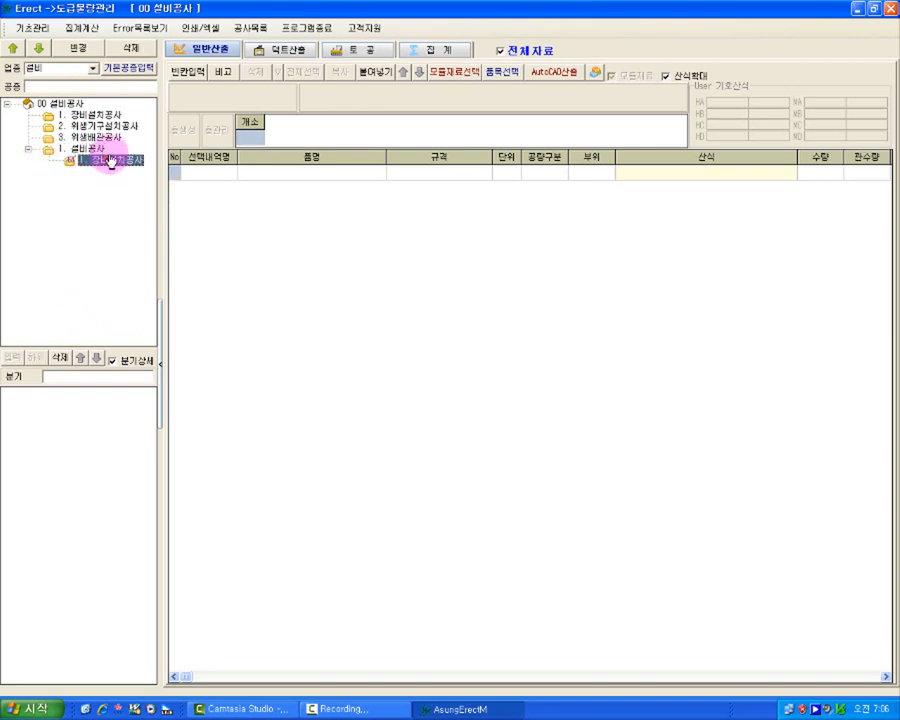
{"action": "left_click", "coordinate": [180, 132]}
{"action": "left_click", "coordinate": [418, 386]}
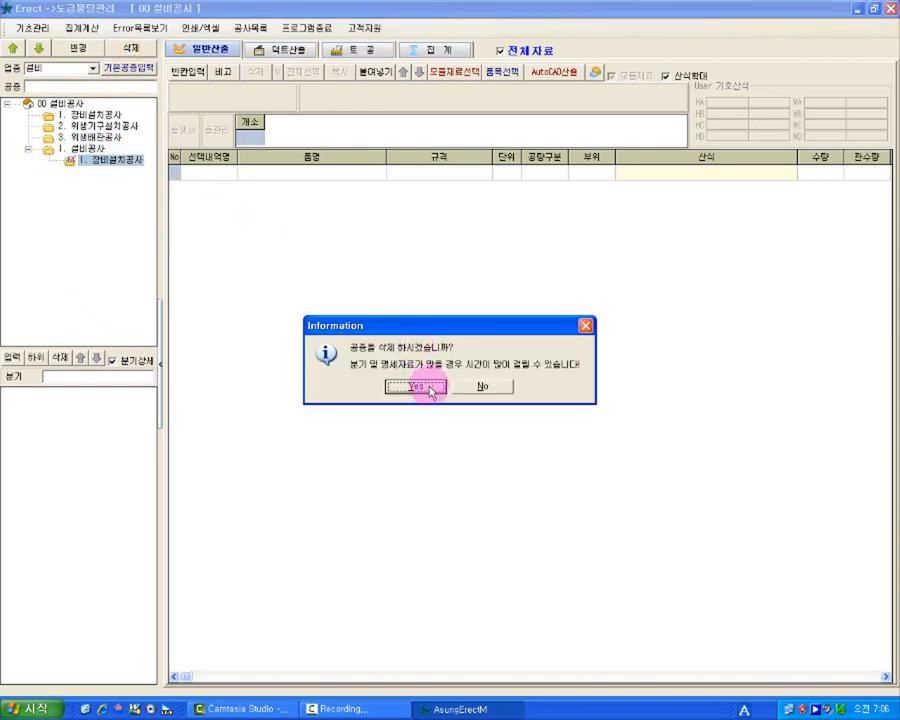
Step: Move the root-level 1. 장비설치공사 category beneath 3. 위생배관공사
{"action": "left_click", "coordinate": [90, 115]}
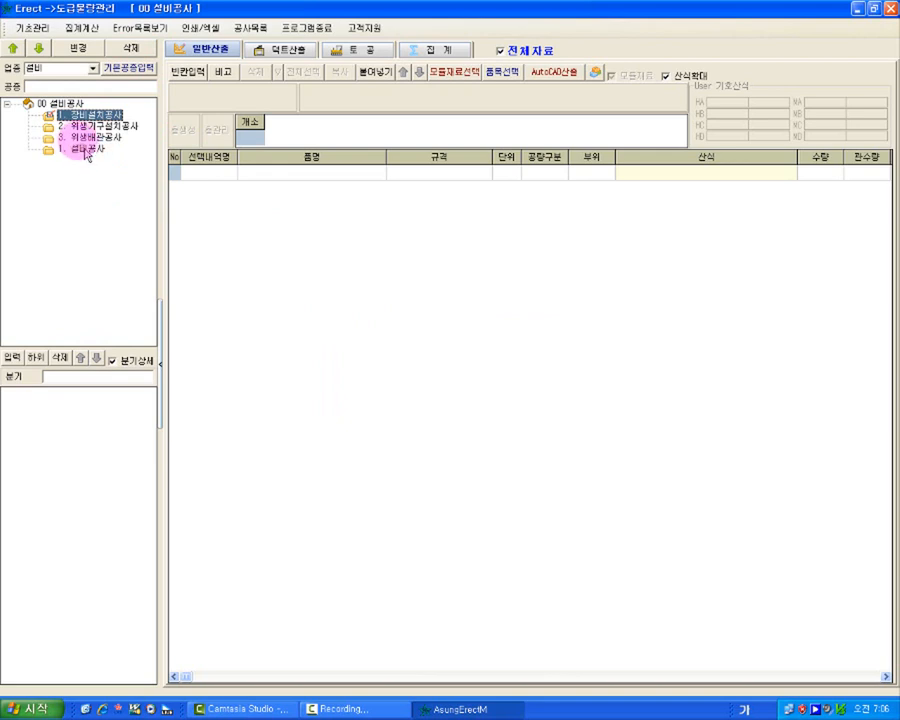
{"action": "left_click_drag", "start_coordinate": [87, 155], "coordinate": [83, 153]}
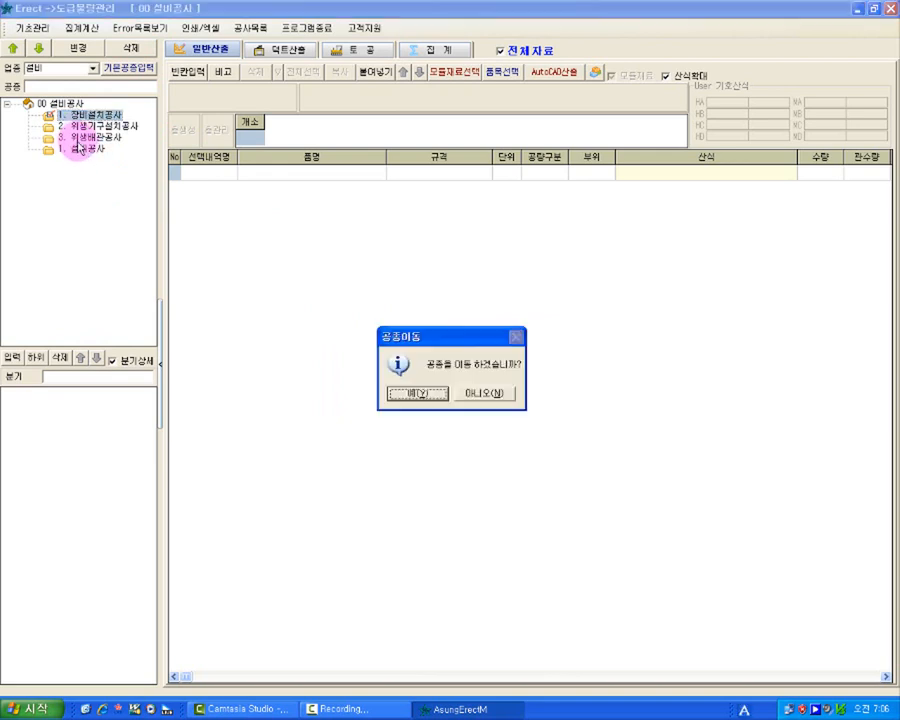
{"action": "left_click", "coordinate": [418, 396]}
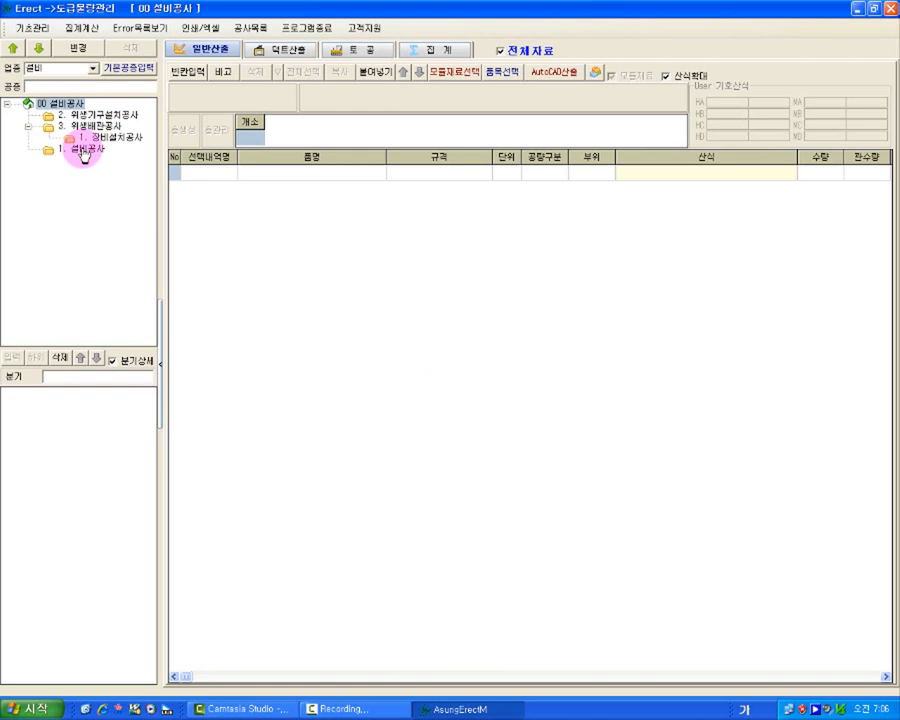
Step: Move the 1. 장비설치공사 category out of 3. 위생배관공사 to beneath 1. 설비공사 and select it
{"action": "left_click", "coordinate": [109, 139]}
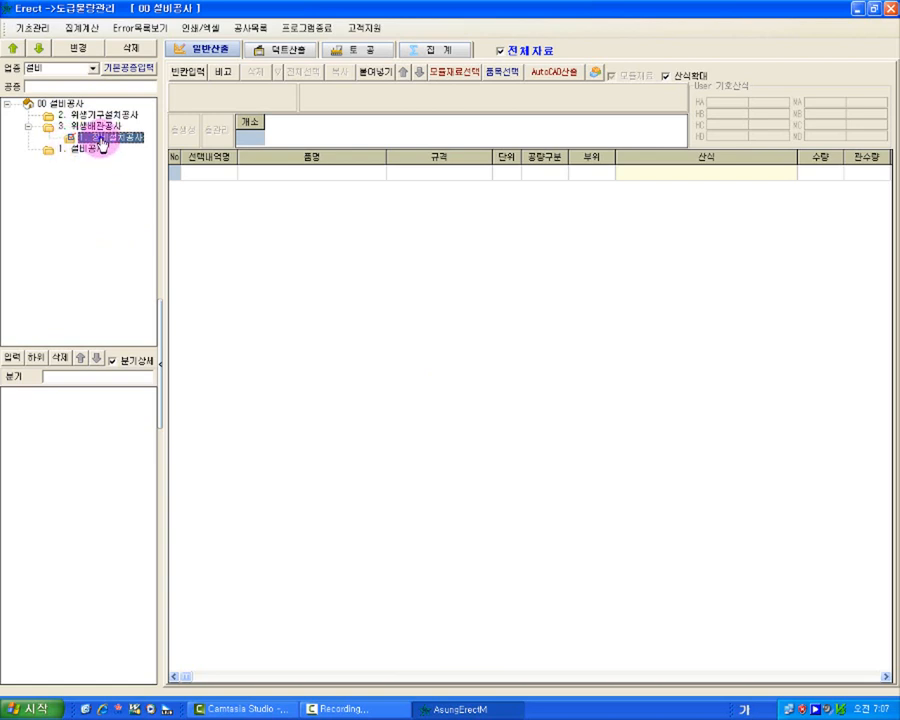
{"action": "left_click_drag", "start_coordinate": [103, 145], "coordinate": [66, 114]}
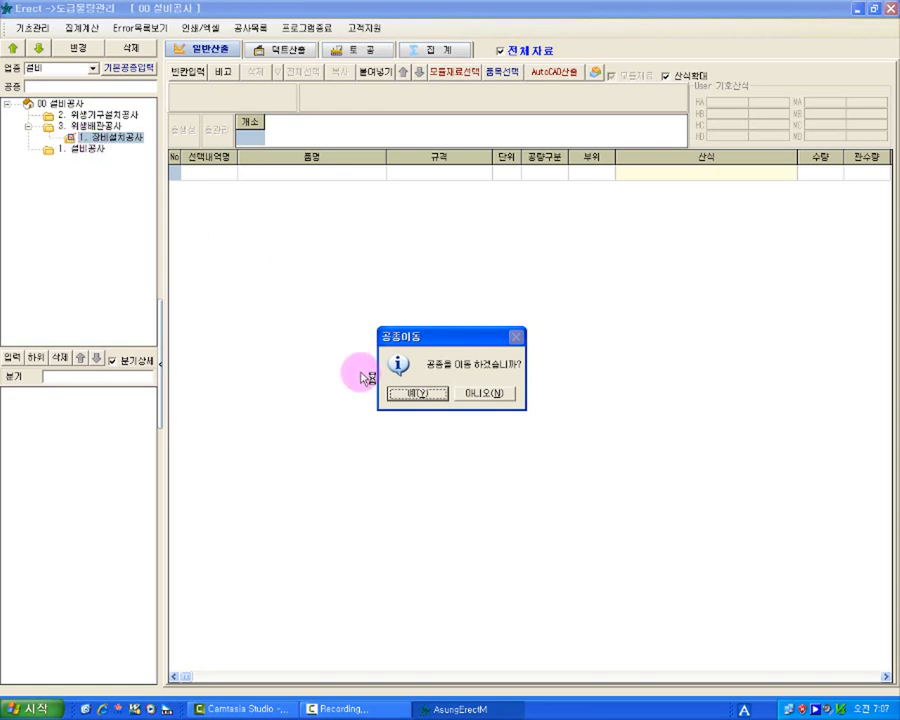
{"action": "left_click", "coordinate": [407, 397]}
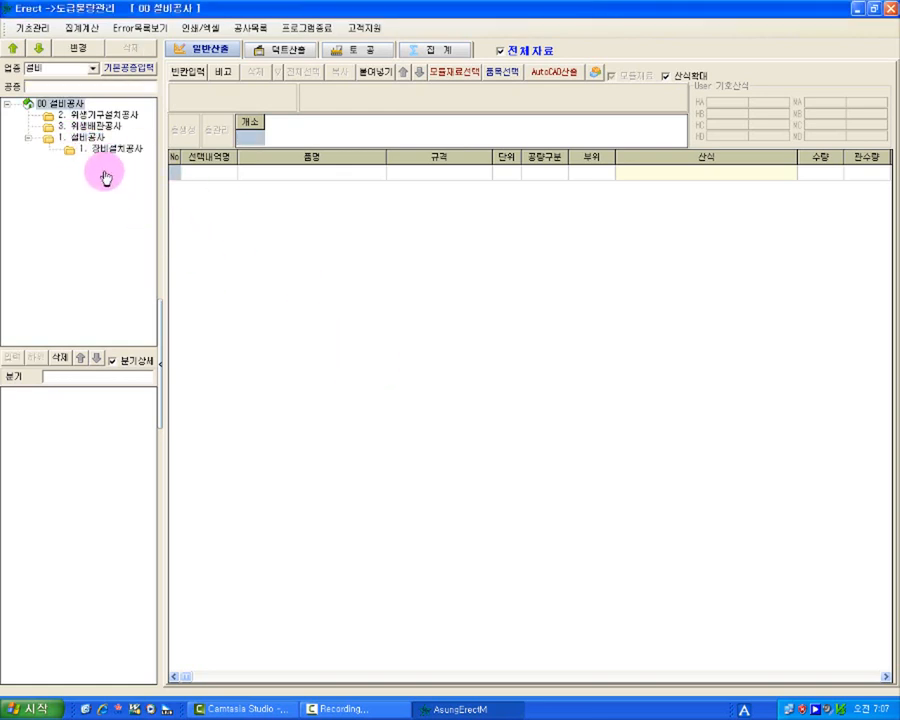
{"action": "left_click", "coordinate": [100, 150]}
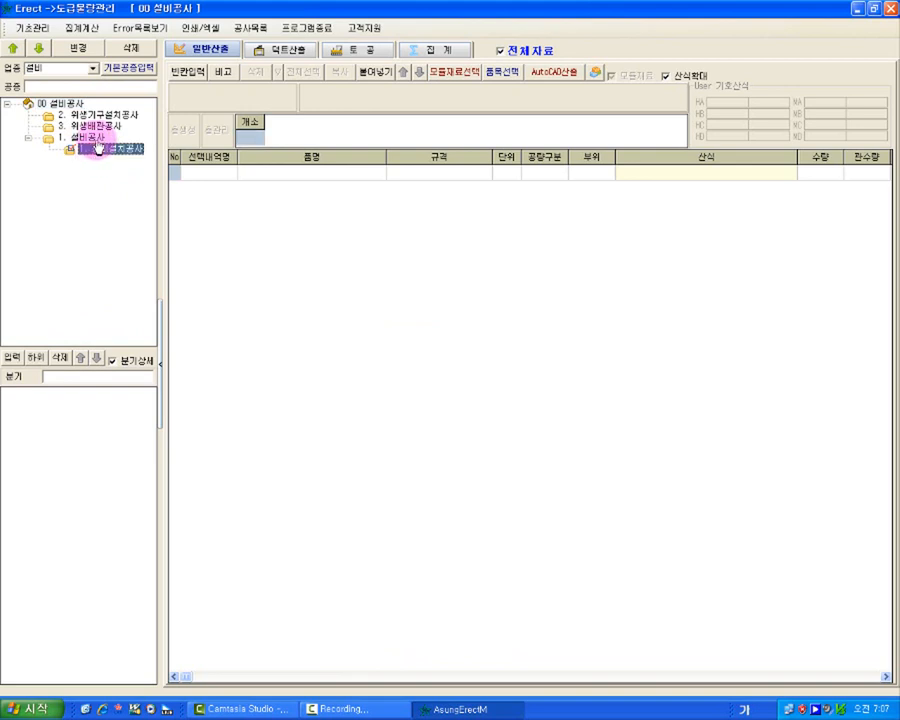
Step: Move the 2. 위생기구설치공사 and 3. 위생배관공사 categories beneath 1. 설비공사
{"action": "left_click", "coordinate": [108, 117]}
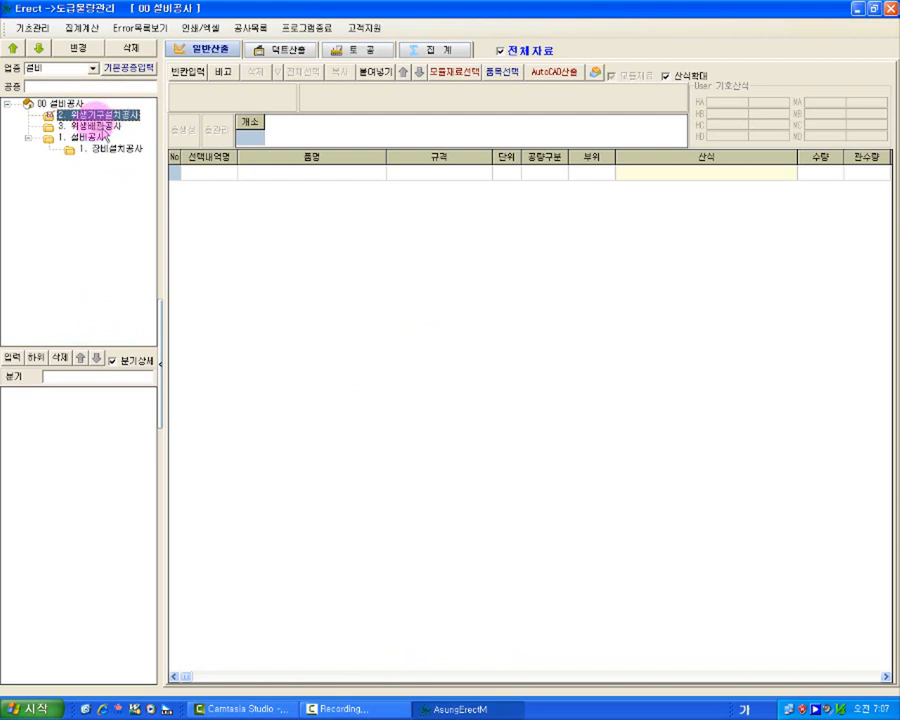
{"action": "left_click_drag", "start_coordinate": [100, 145], "coordinate": [82, 138]}
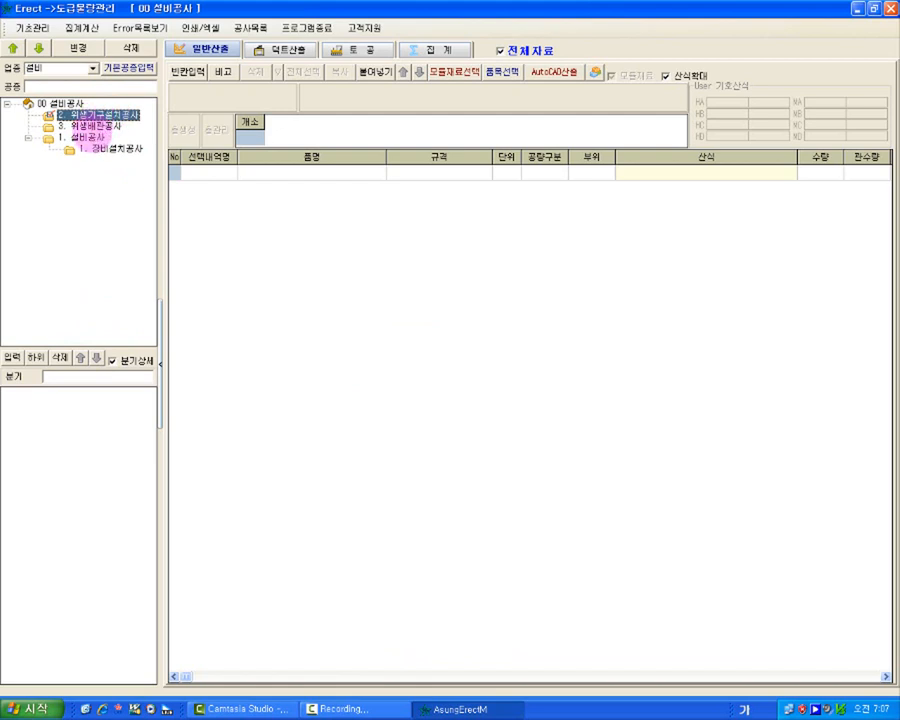
{"action": "left_click", "coordinate": [414, 394]}
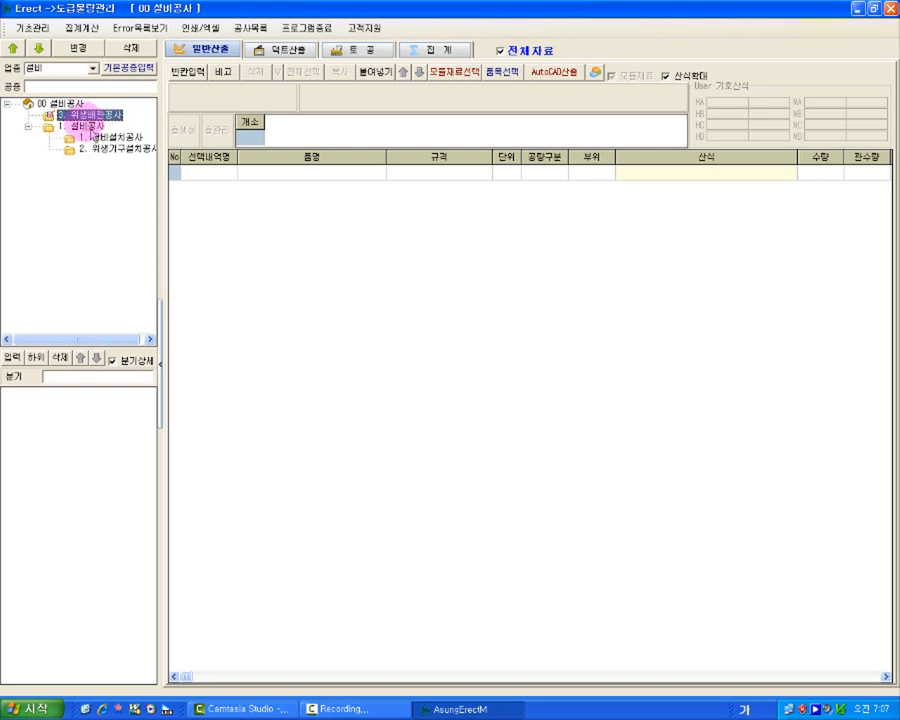
{"action": "left_click_drag", "start_coordinate": [90, 116], "coordinate": [89, 127]}
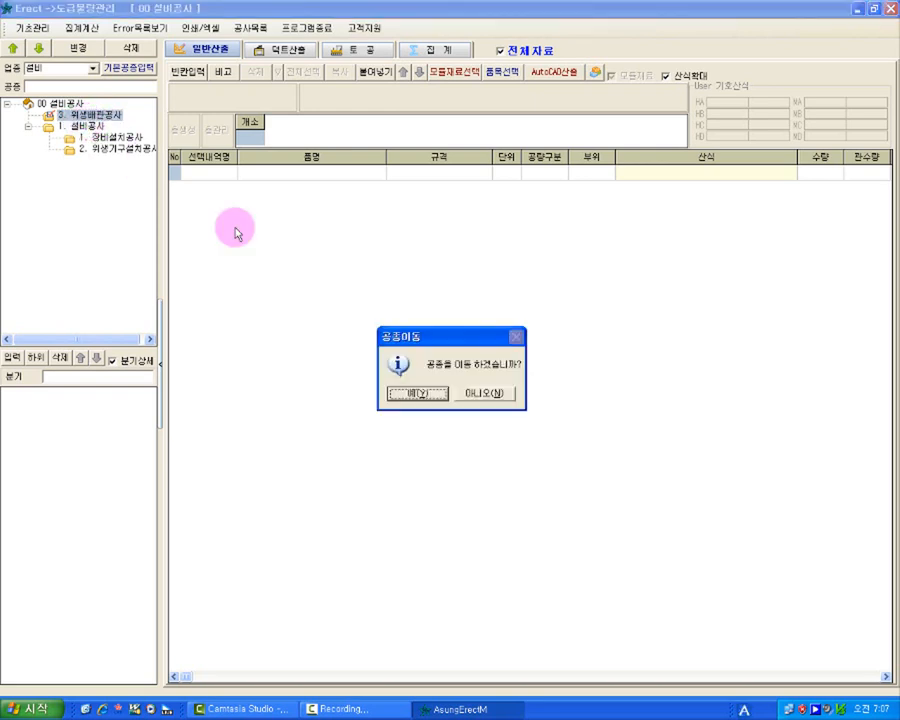
{"action": "left_click", "coordinate": [406, 396]}
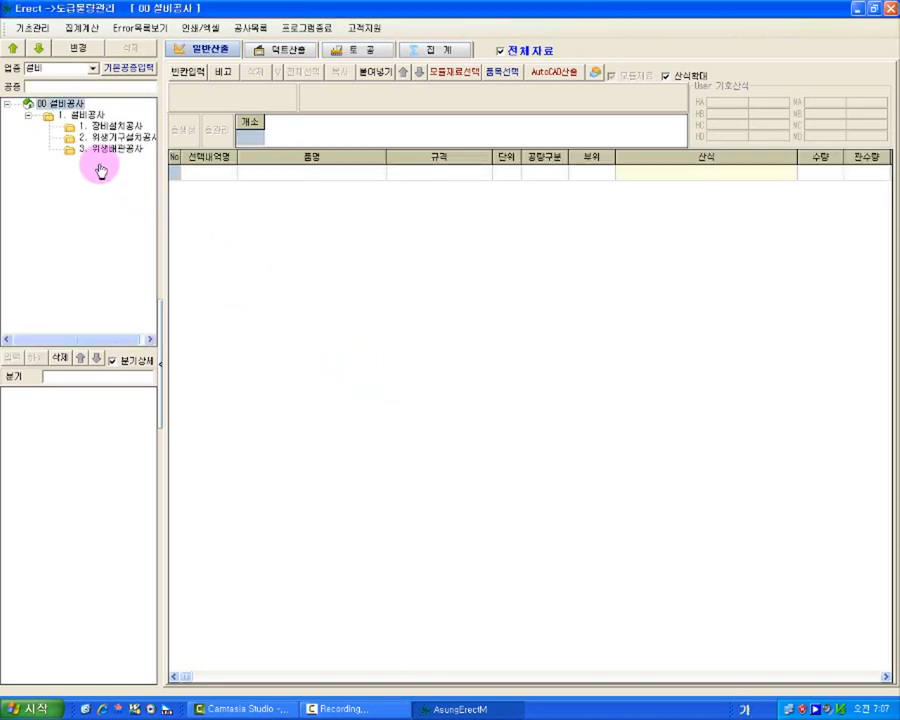
Step: Add a branch (분기) named 1층 to the 1. 장비설치공사 category
{"action": "left_click", "coordinate": [68, 115]}
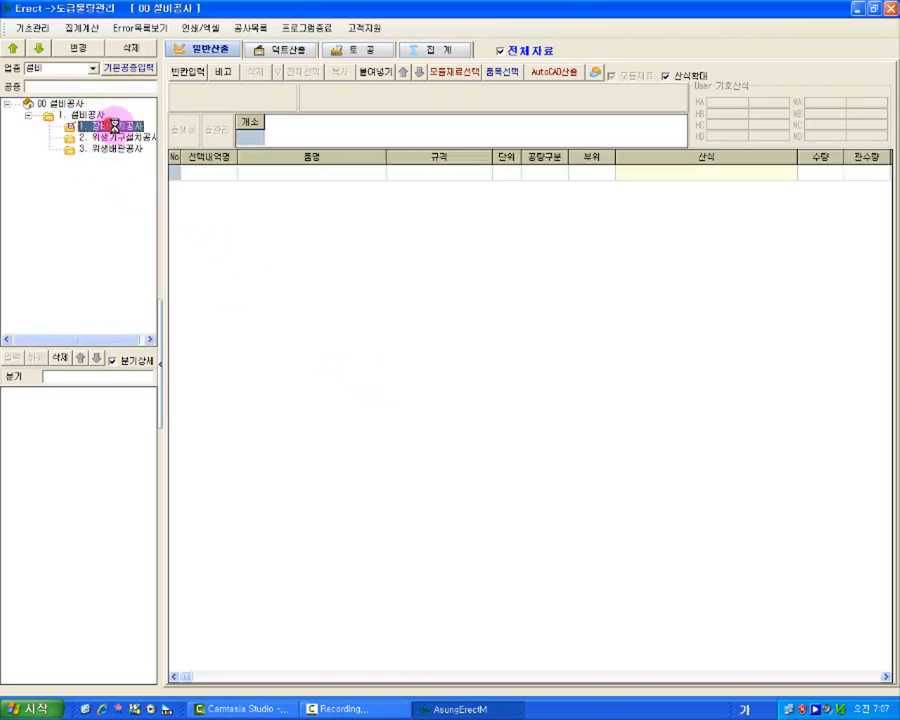
{"action": "left_click", "coordinate": [110, 128]}
{"action": "left_click", "coordinate": [120, 148]}
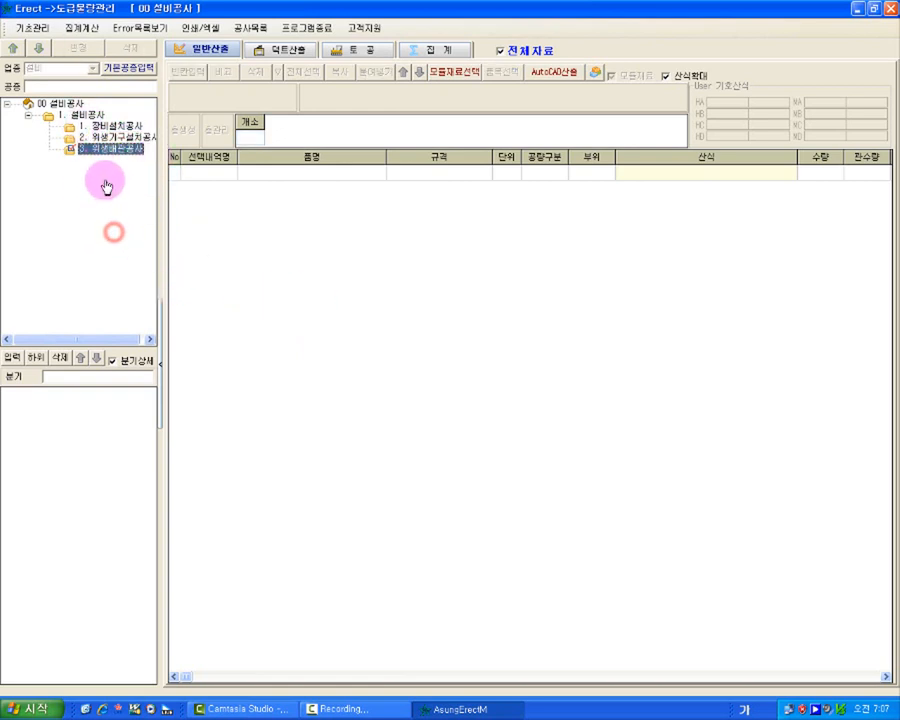
{"action": "left_click", "coordinate": [110, 128]}
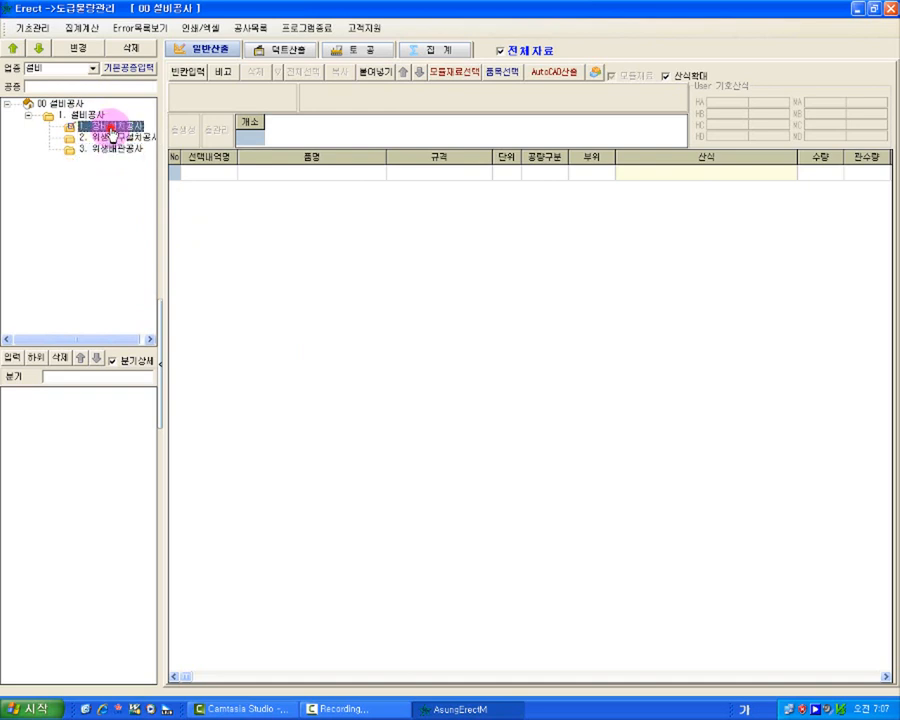
{"action": "left_click", "coordinate": [56, 384]}
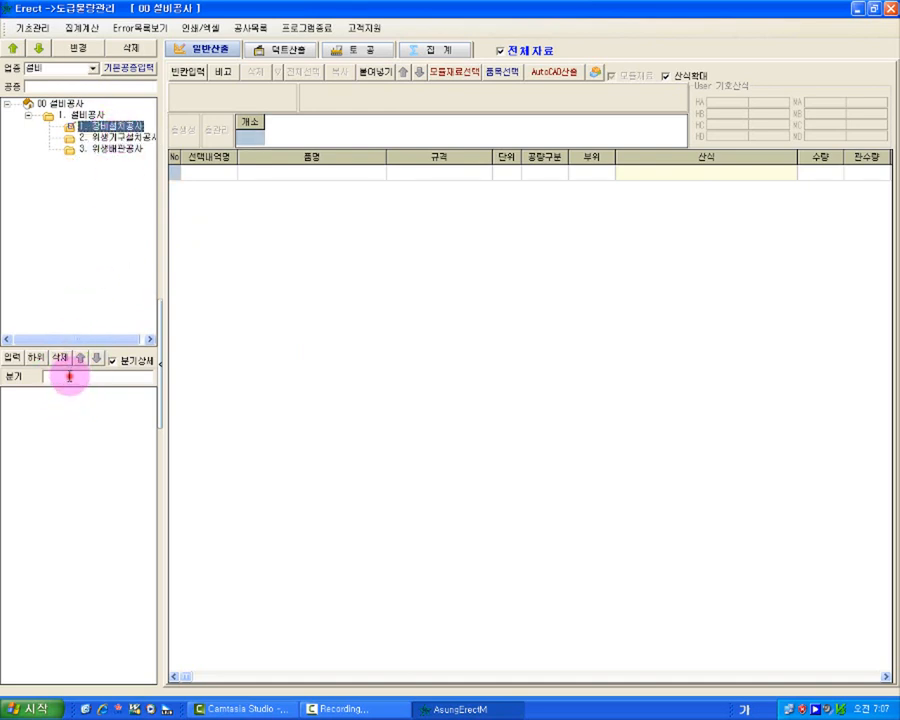
{"action": "left_click", "coordinate": [72, 377]}
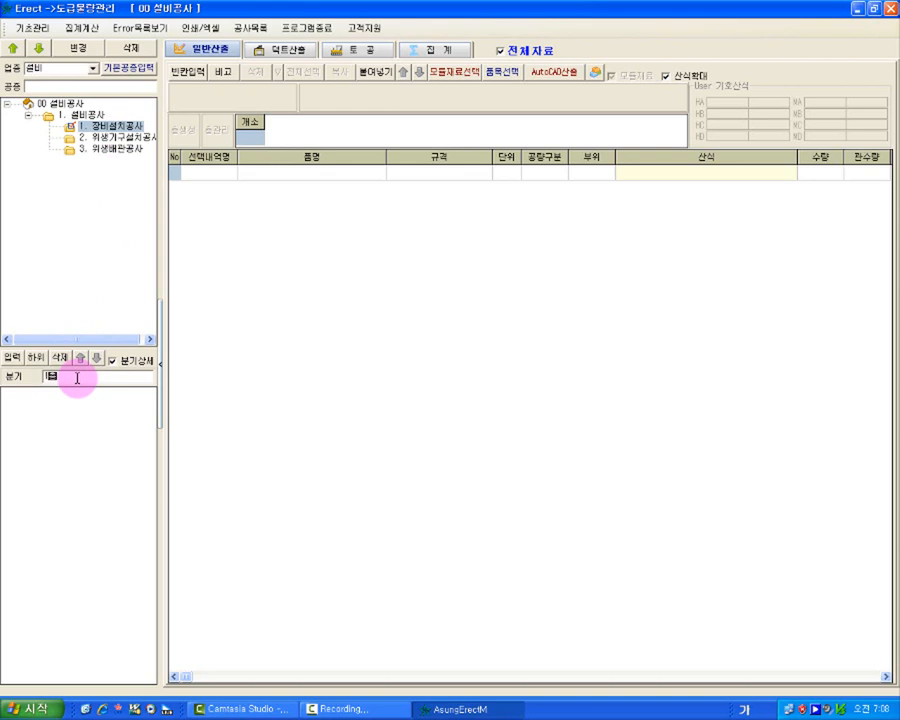
{"action": "key", "text": "Return"}
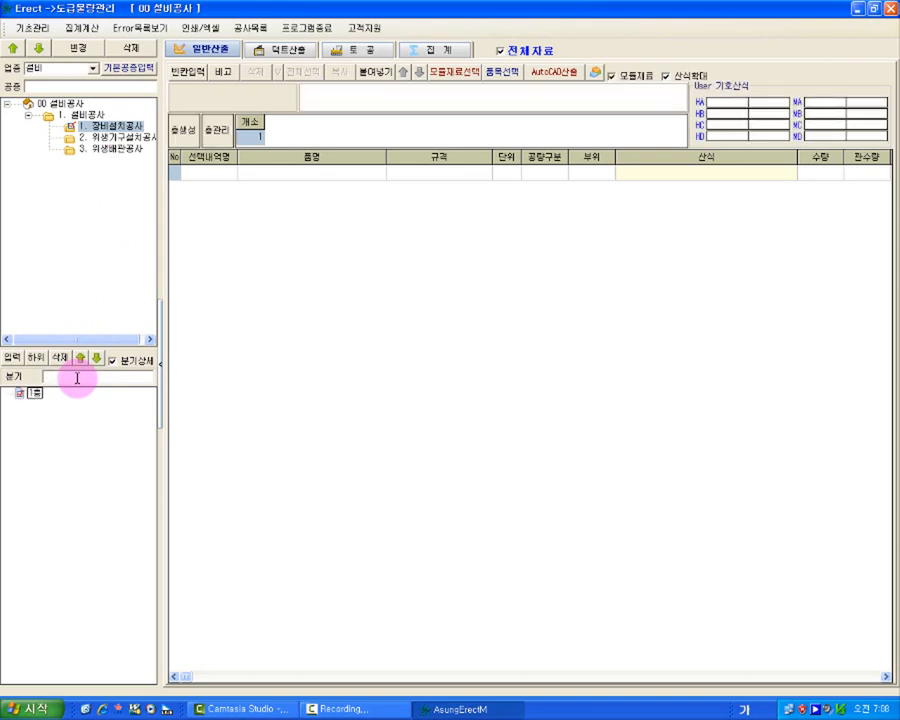
Step: Delete the 1층 branch from the 1. 장비설치공사 category
{"action": "left_click", "coordinate": [34, 393]}
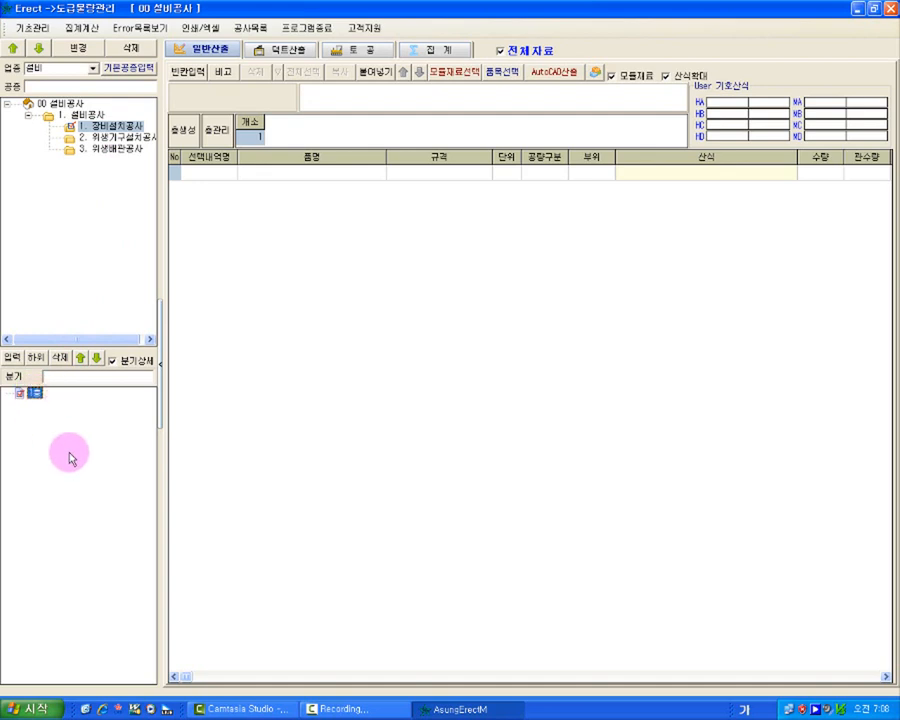
{"action": "left_click", "coordinate": [60, 357]}
{"action": "left_click", "coordinate": [441, 391]}
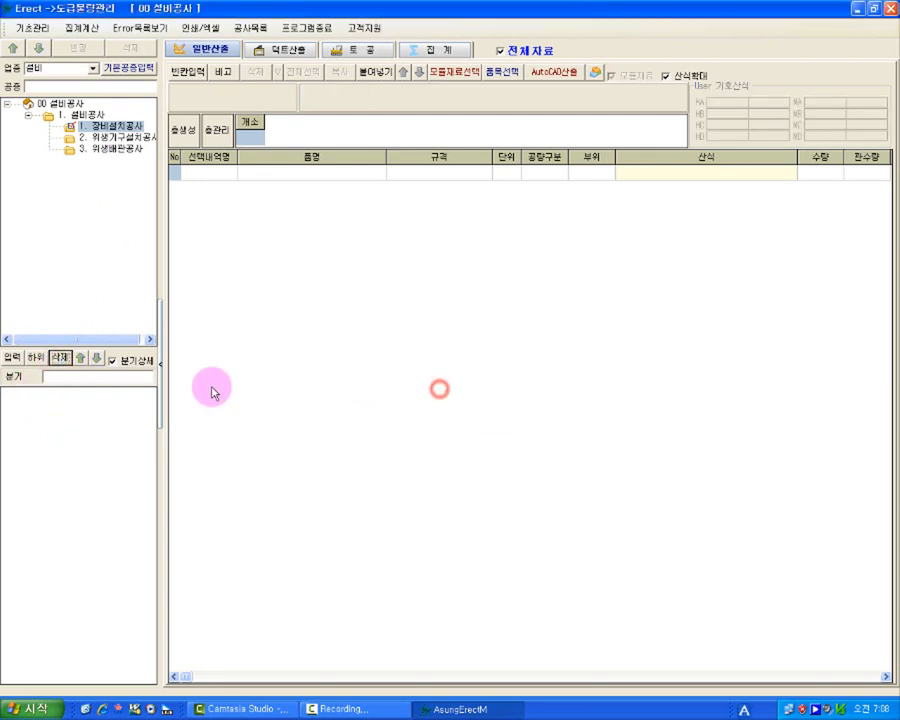
Step: Add a branch named 장비설치 to the 1. 장비설치공사 category and delete it again
{"action": "left_click", "coordinate": [72, 376]}
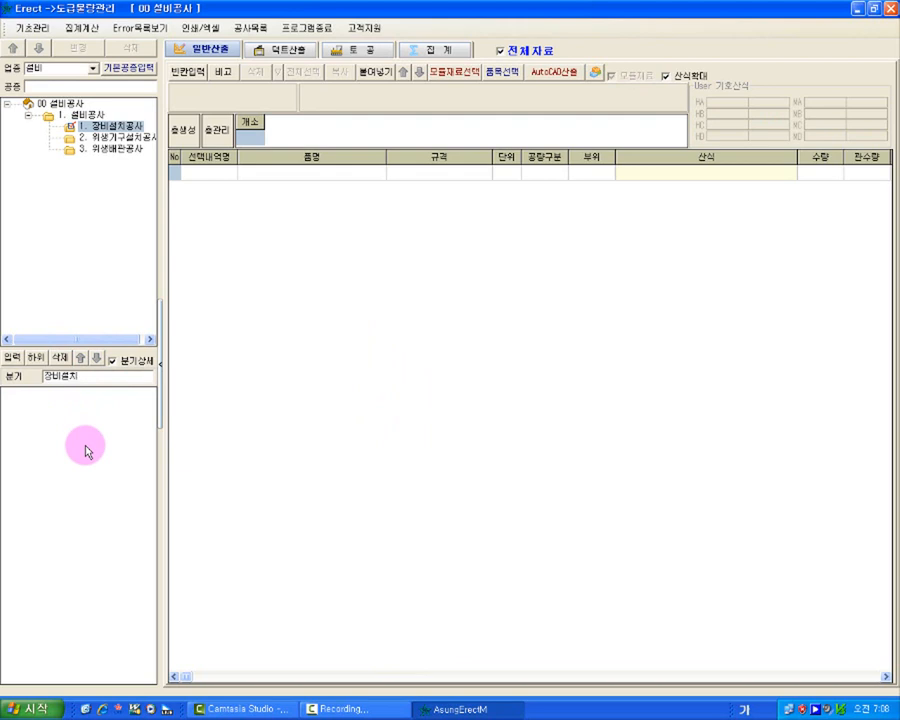
{"action": "key", "text": "Return"}
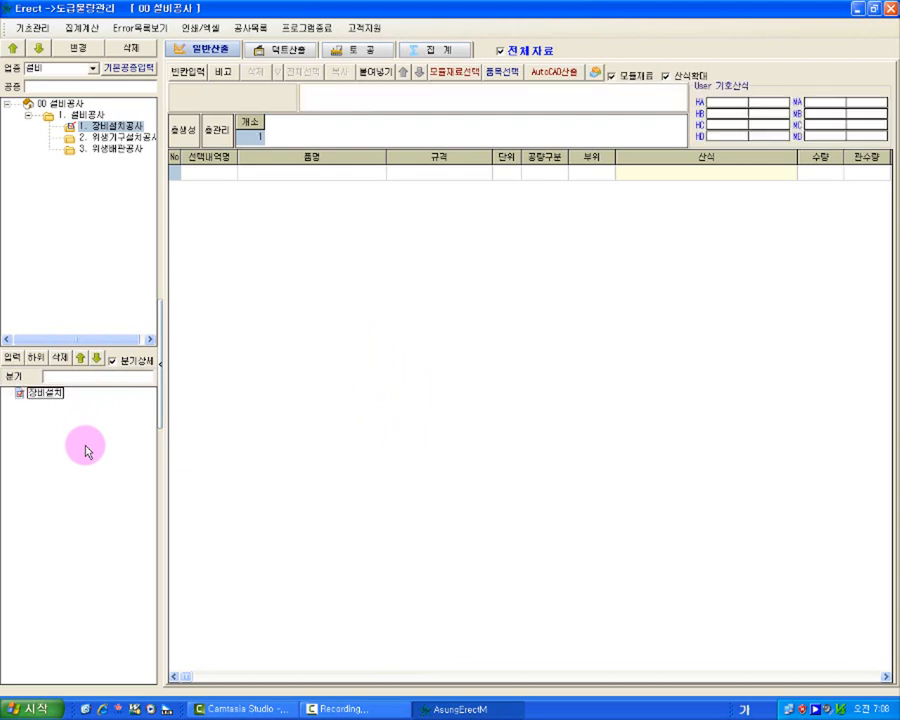
{"action": "left_click", "coordinate": [44, 393]}
{"action": "left_click", "coordinate": [61, 359]}
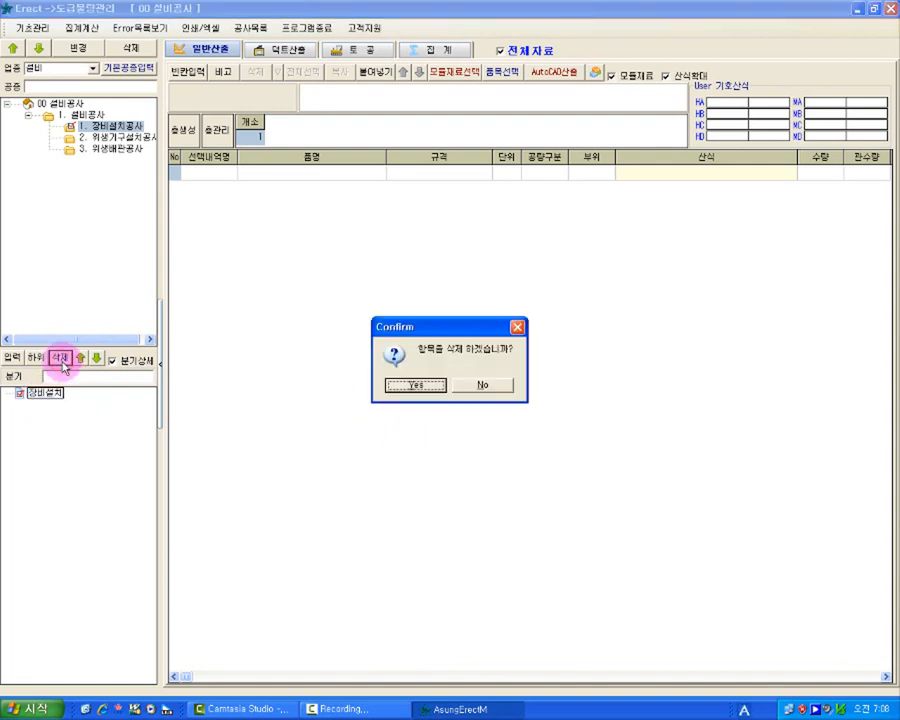
{"action": "key", "text": "Return"}
Step: Insert a new branch in the 1. 장비설치공사 category and rename it 전체
{"action": "left_click", "coordinate": [13, 358]}
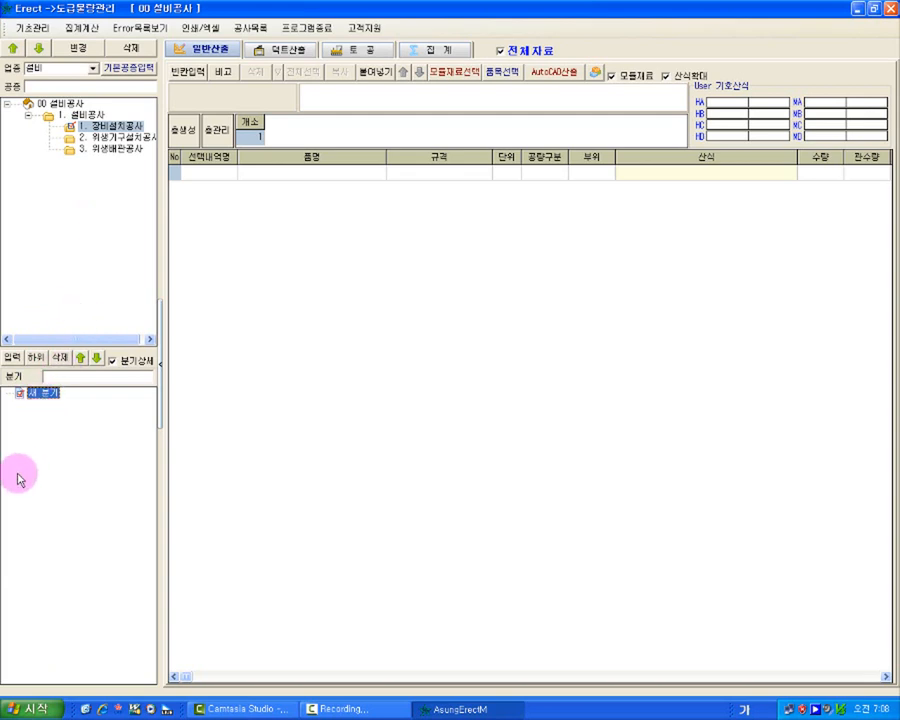
{"action": "left_click", "coordinate": [42, 394]}
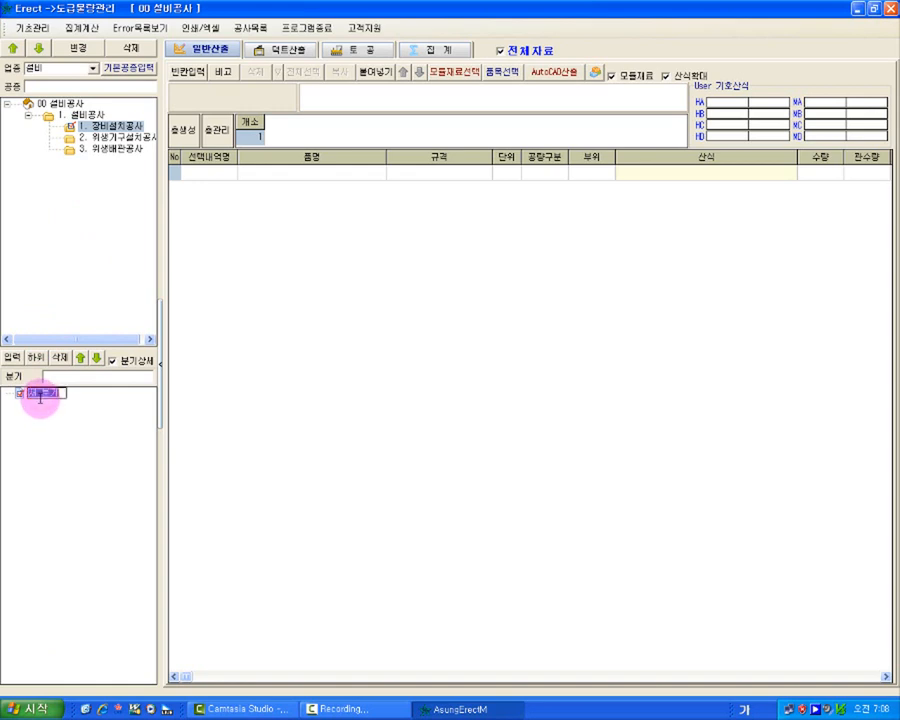
{"action": "key", "text": "BackSpace"}
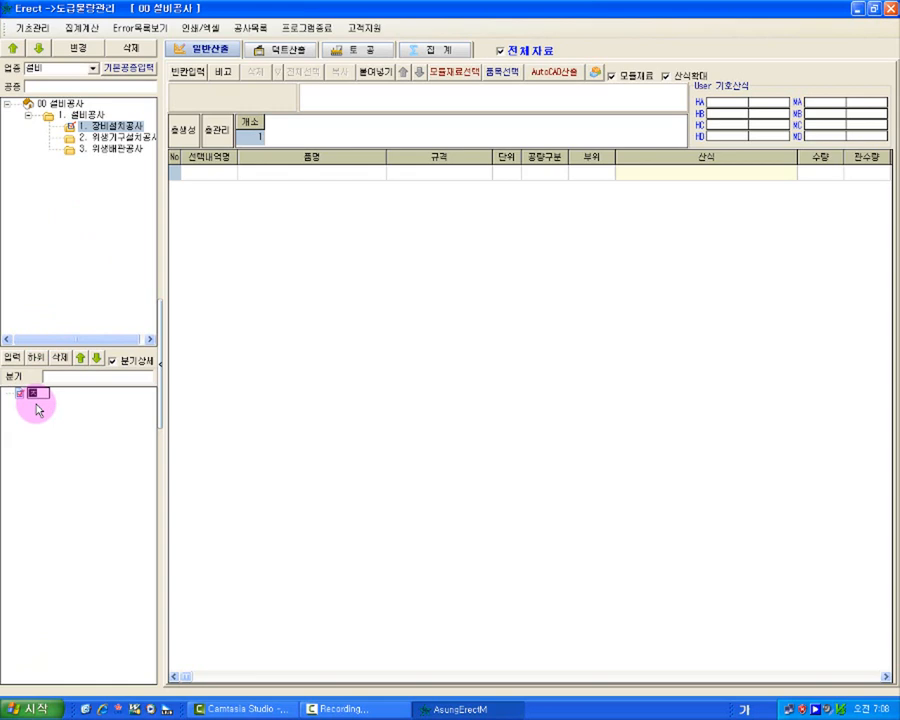
{"action": "type", "text": "전체"}
Step: Add the branches 1층 and 2층 to the 2. 위생기구설치공사 category
{"action": "left_click", "coordinate": [106, 139]}
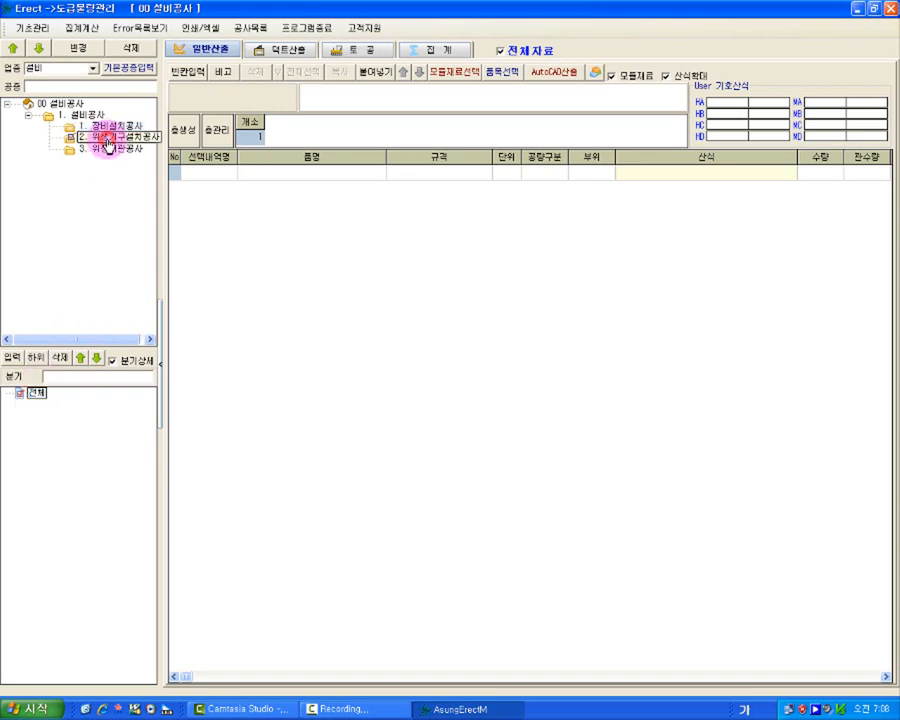
{"action": "left_click", "coordinate": [68, 376]}
{"action": "type", "text": "1층"}
{"action": "key", "text": "Return"}
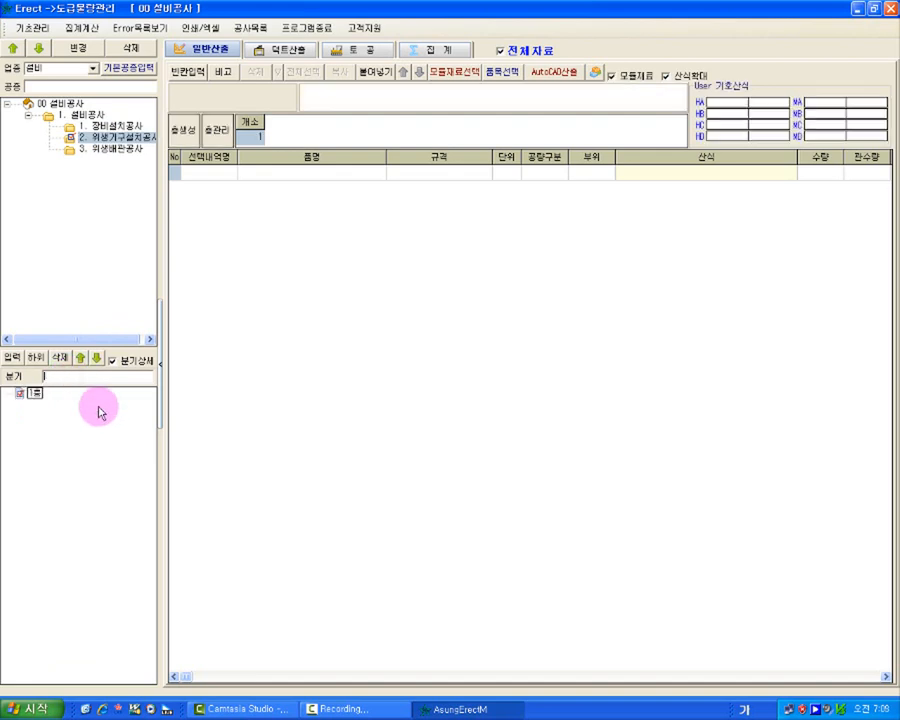
{"action": "key", "text": "Return"}
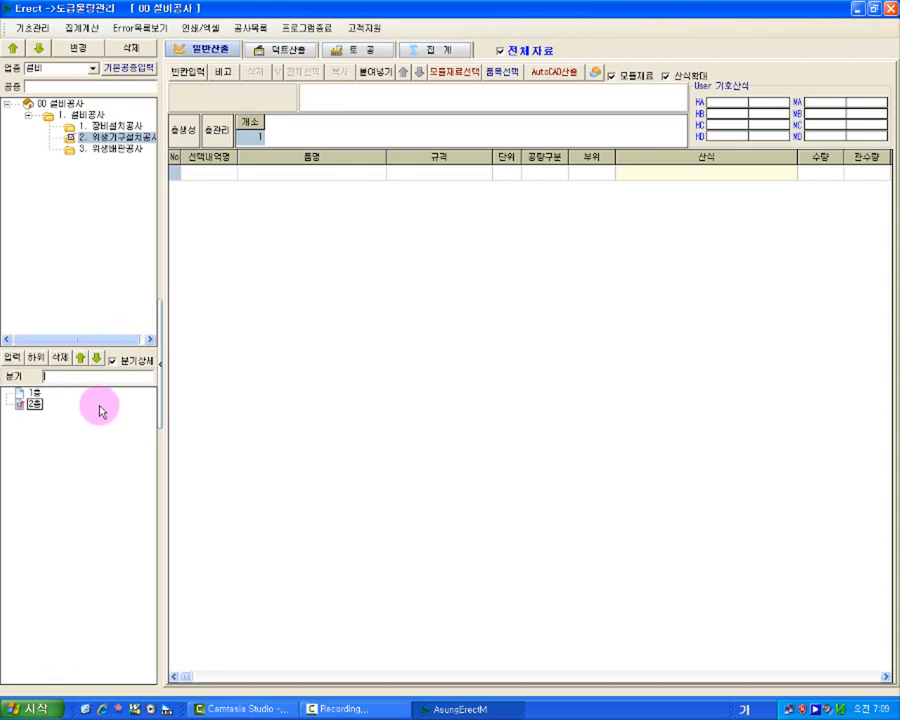
Step: Add a sub-branch named 1-1. 남자화장실 beneath the 1층 branch
{"action": "left_click", "coordinate": [38, 392]}
{"action": "left_click", "coordinate": [52, 377]}
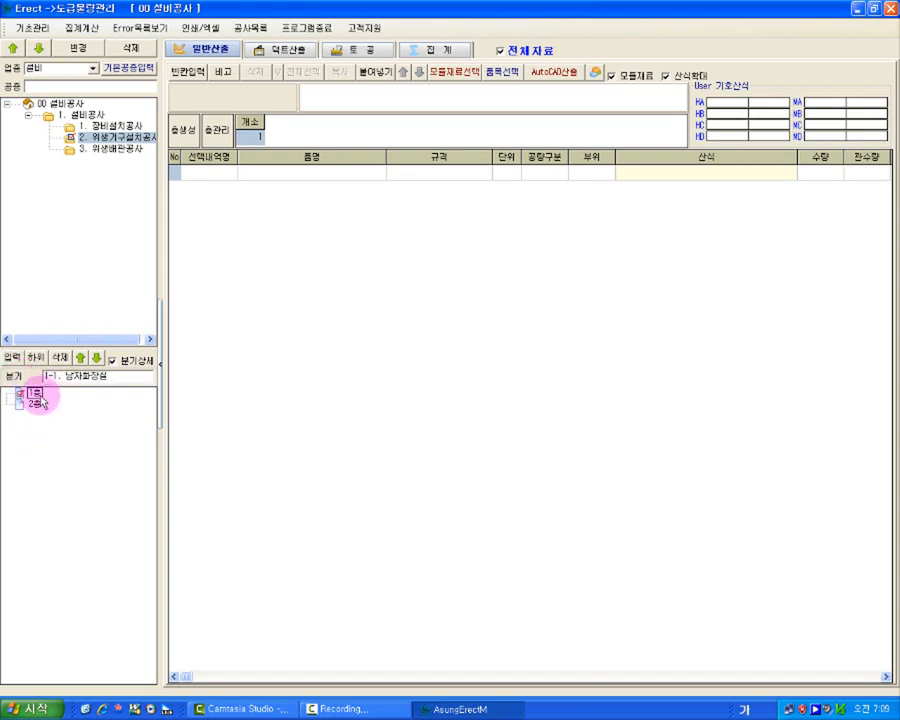
{"action": "left_click", "coordinate": [37, 360]}
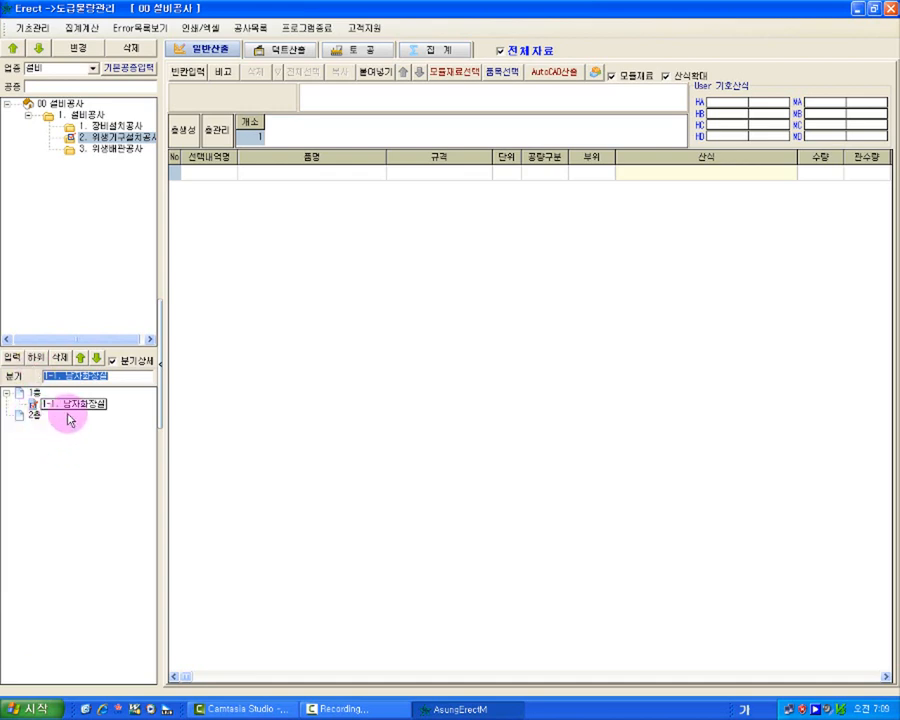
Step: Delete the 1-1. 남자화장실 sub-branch beneath the 1층 branch
{"action": "left_click", "coordinate": [62, 404]}
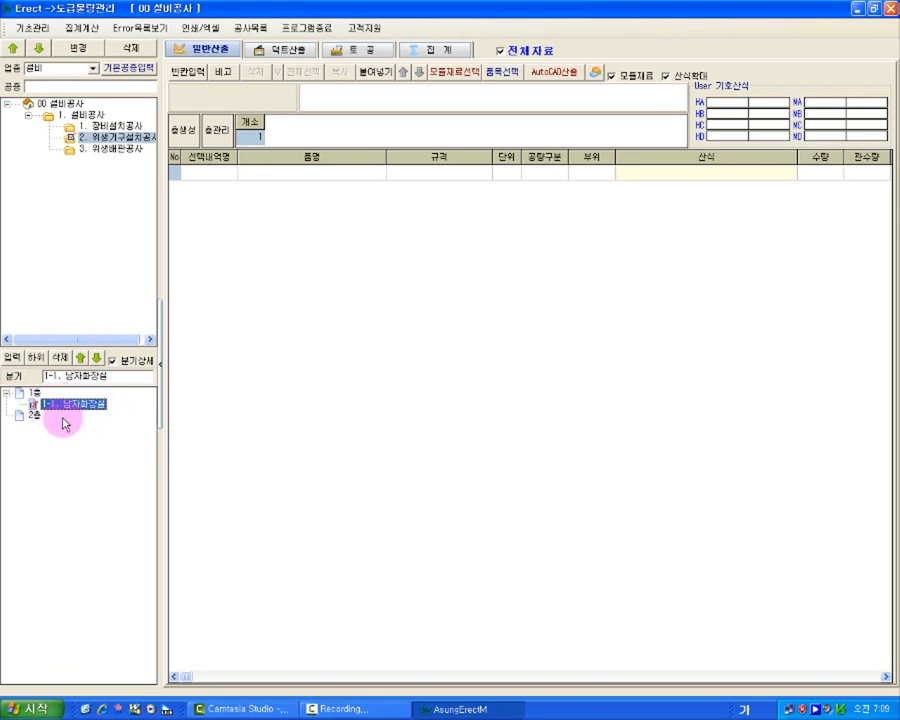
{"action": "left_click", "coordinate": [66, 359]}
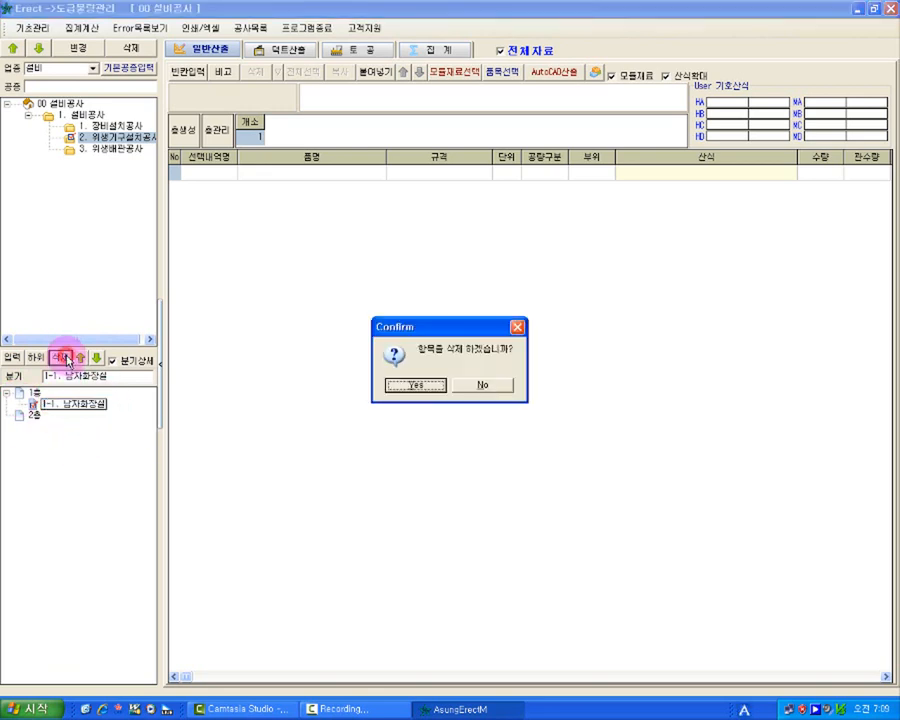
{"action": "left_click", "coordinate": [408, 386]}
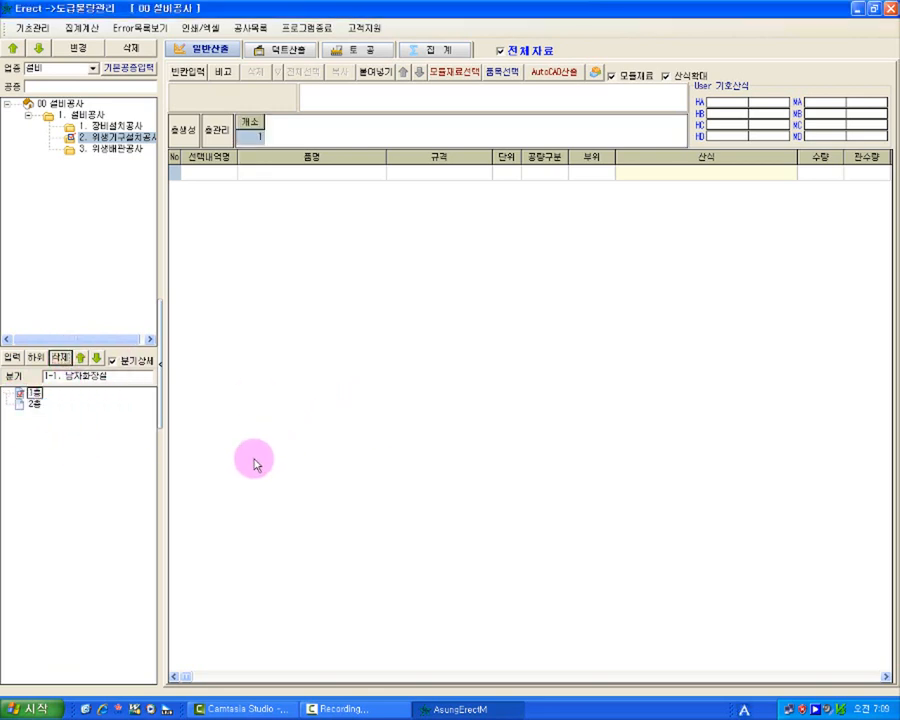
Step: View the module material list for the 1층 branch of 2. 위생기구설치공사 and close it again
{"action": "left_click", "coordinate": [97, 138]}
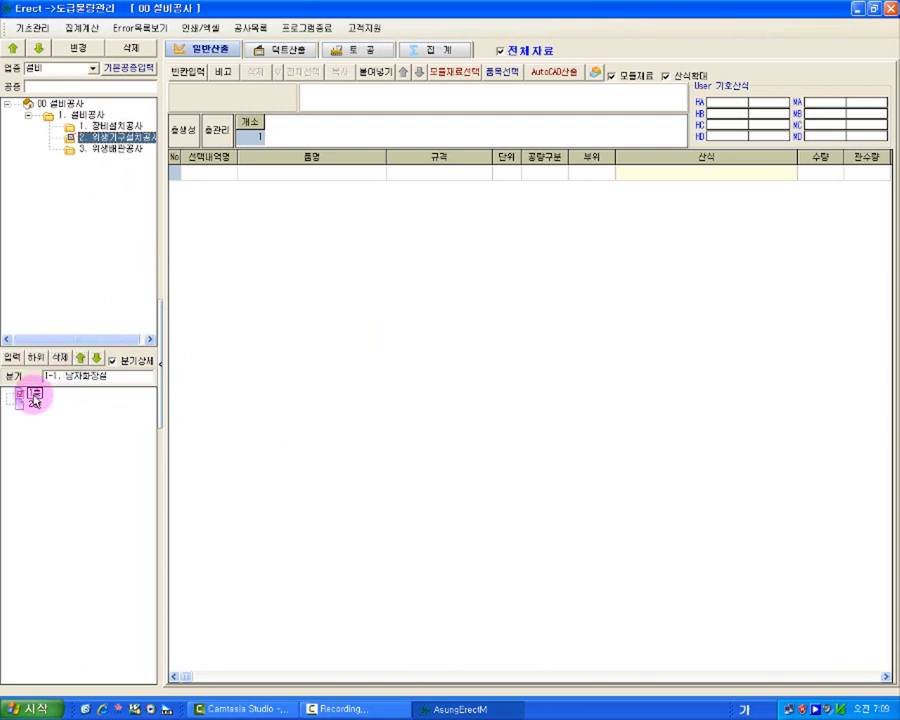
{"action": "left_click", "coordinate": [33, 397]}
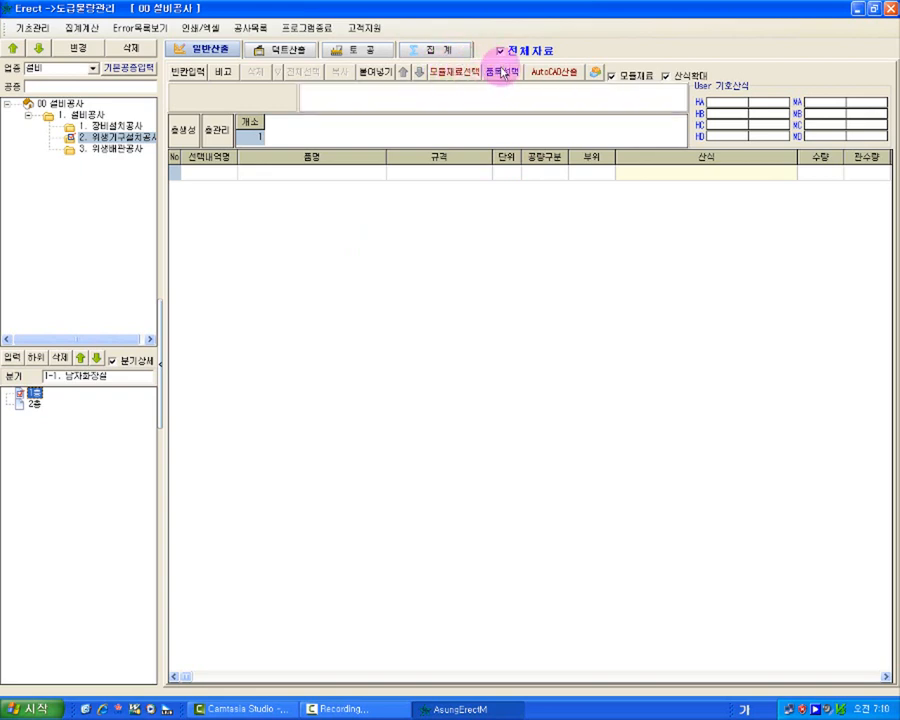
{"action": "left_click", "coordinate": [452, 74]}
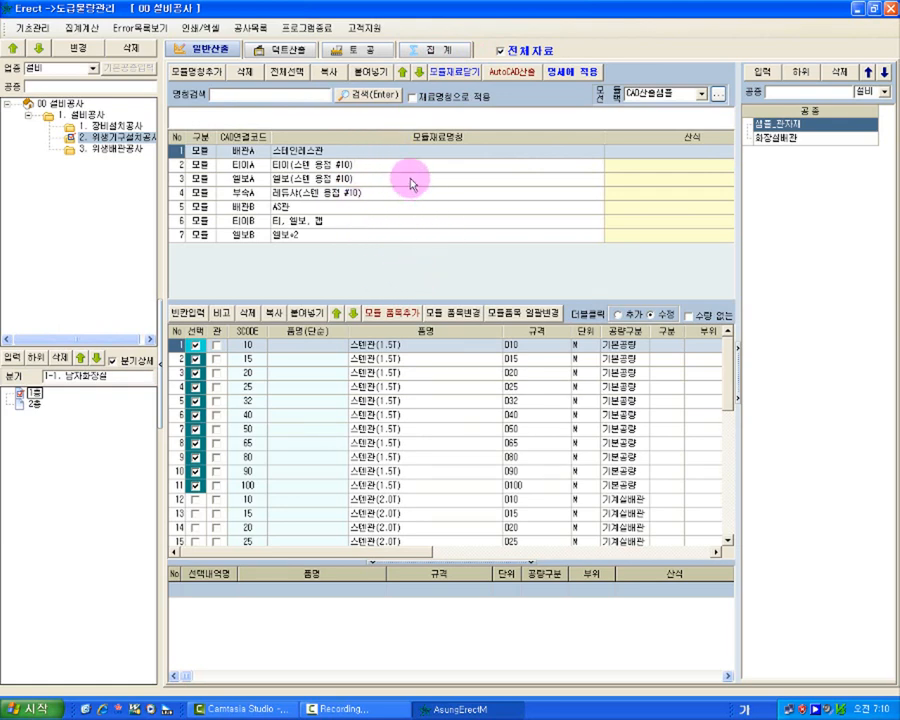
{"action": "left_click", "coordinate": [455, 72]}
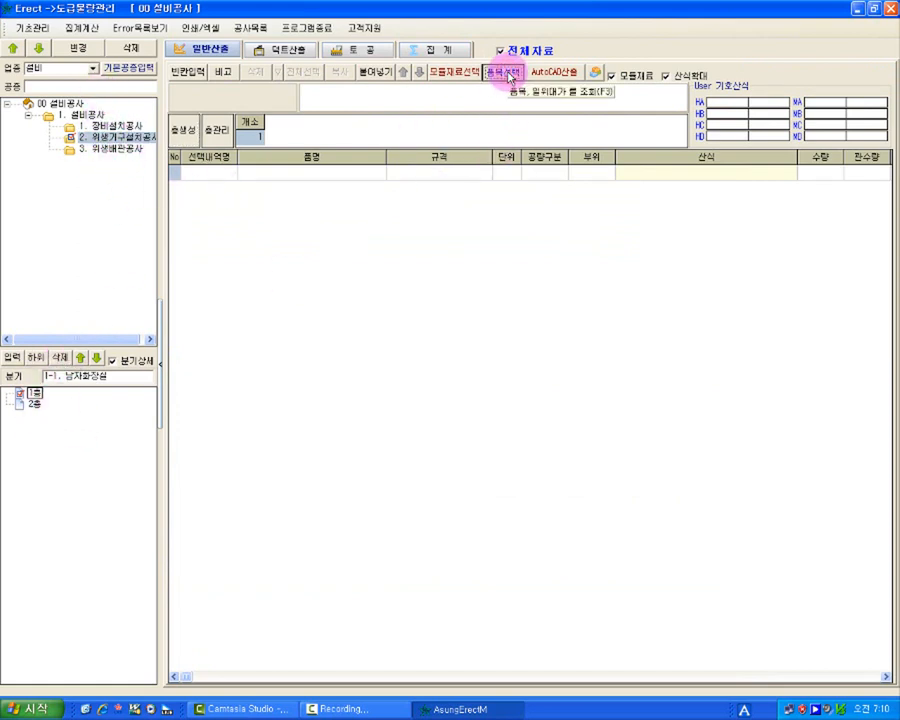
Step: Open the item lookup and view its classification and work-category listings, returning to the listing by item name
{"action": "left_click", "coordinate": [510, 74]}
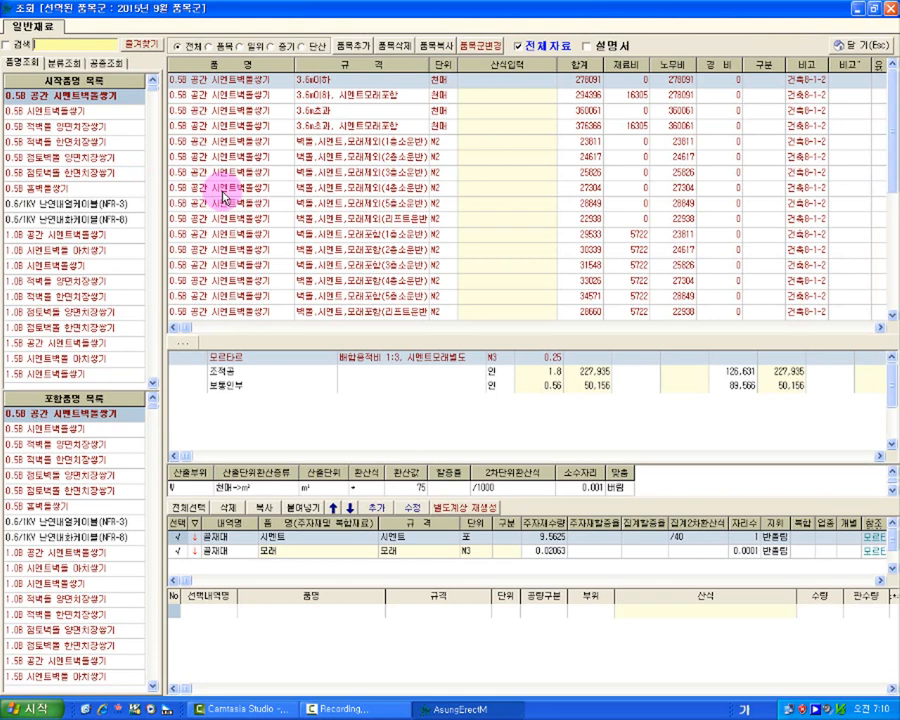
{"action": "left_click", "coordinate": [66, 60]}
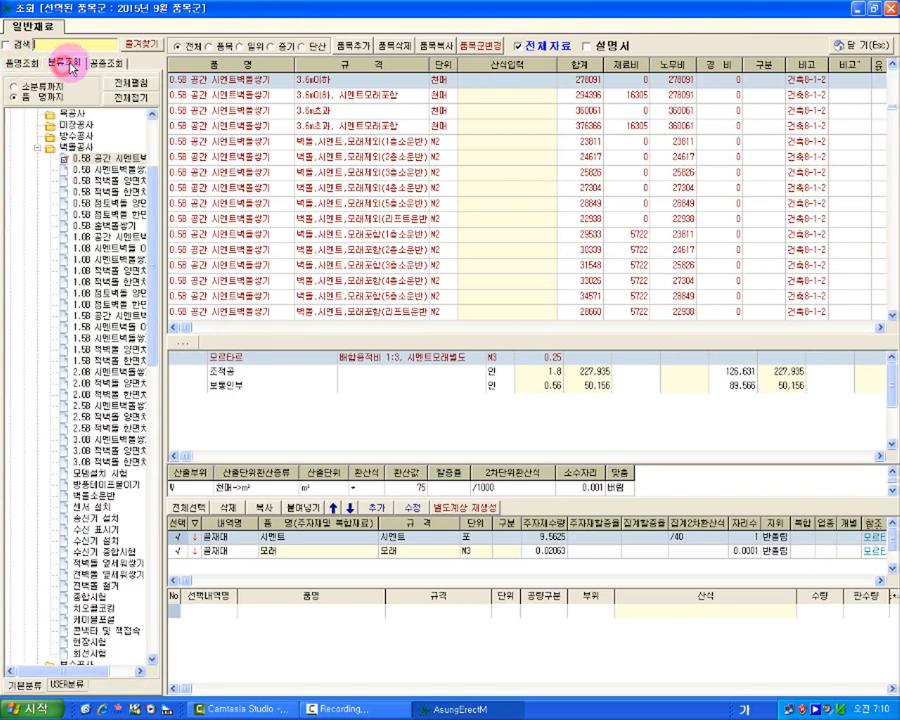
{"action": "left_click", "coordinate": [95, 60]}
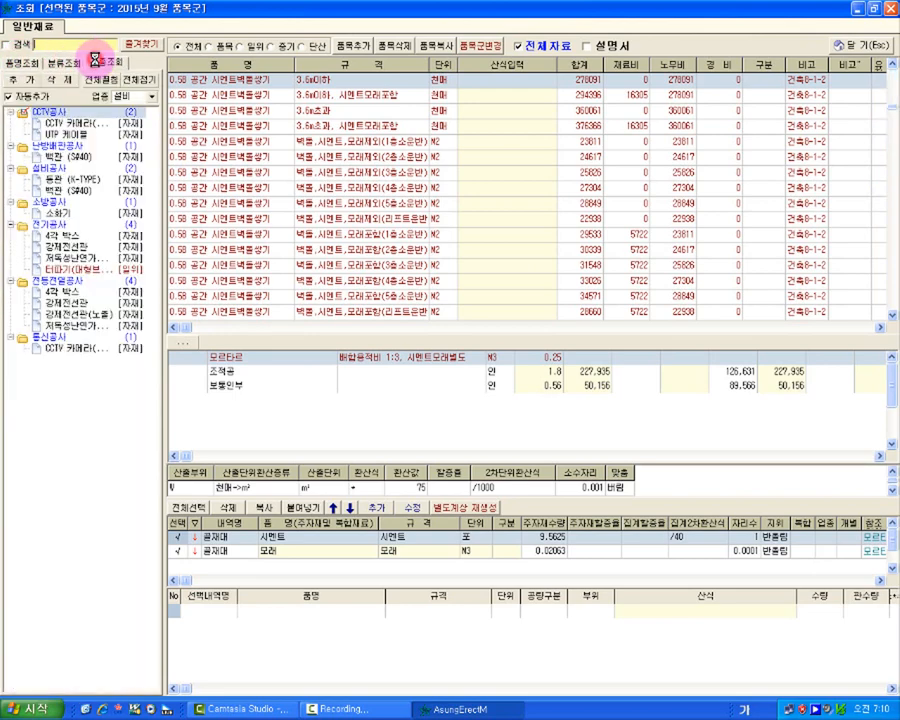
{"action": "left_click", "coordinate": [10, 61]}
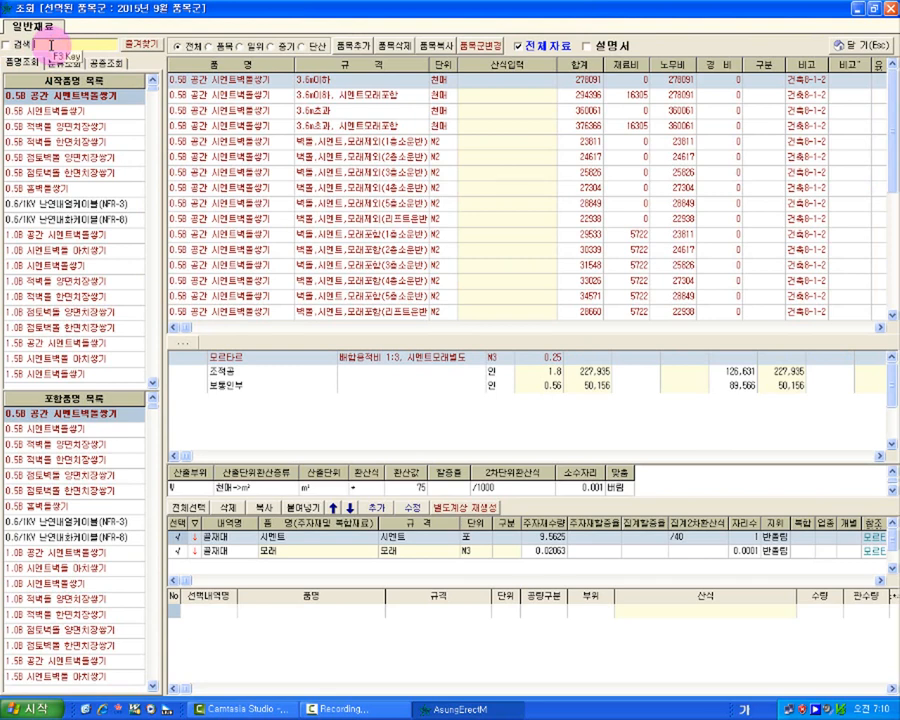
Step: Search the item lookup for 양변기 and choose 대변기 among the item names
{"action": "left_click", "coordinate": [50, 45]}
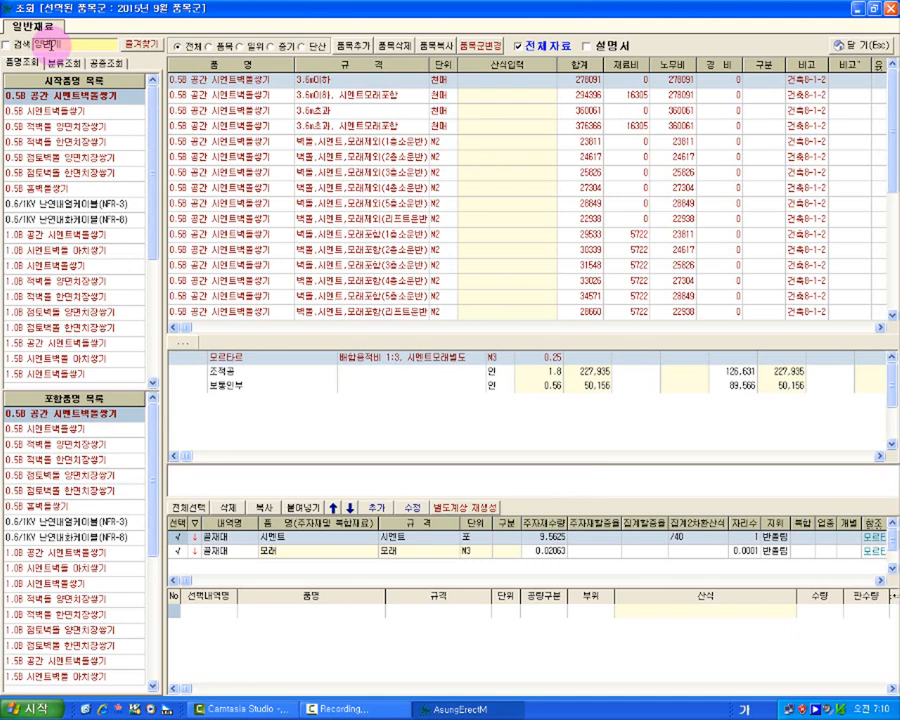
{"action": "key", "text": "Return"}
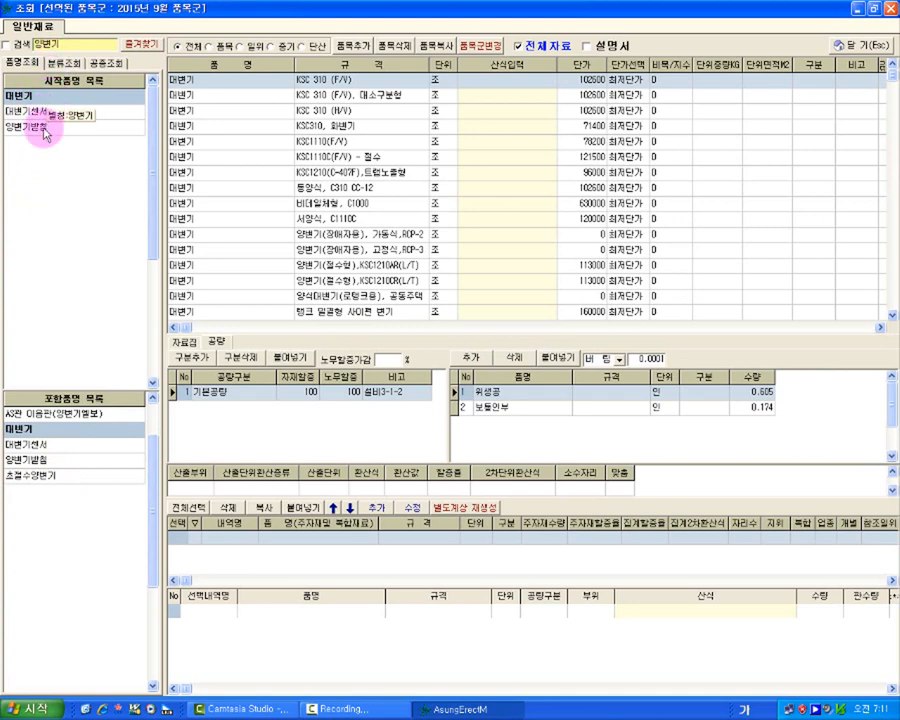
{"action": "left_click", "coordinate": [60, 43]}
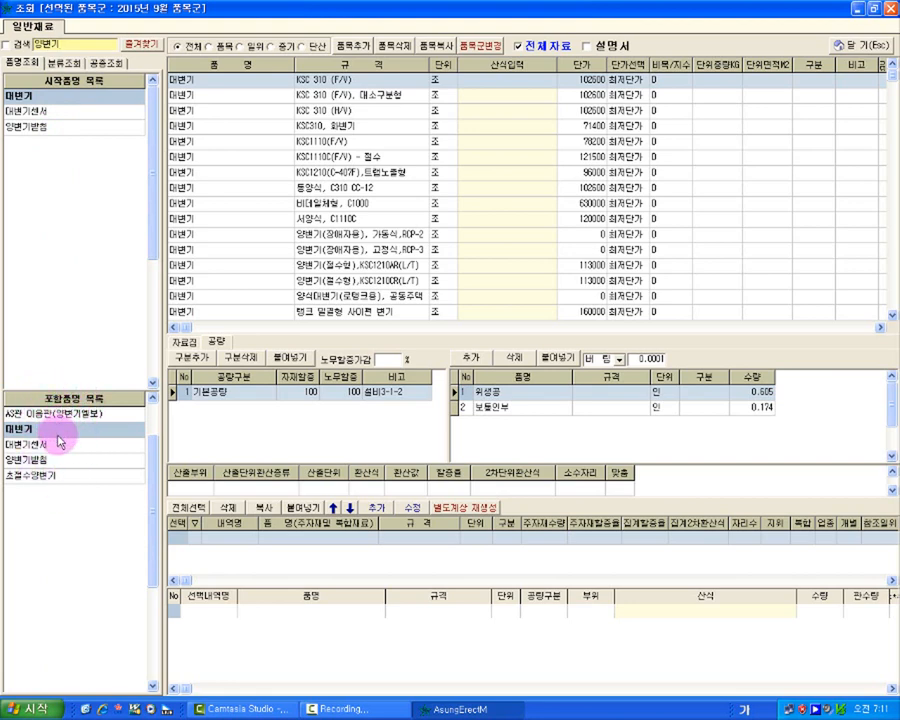
{"action": "left_click", "coordinate": [67, 100]}
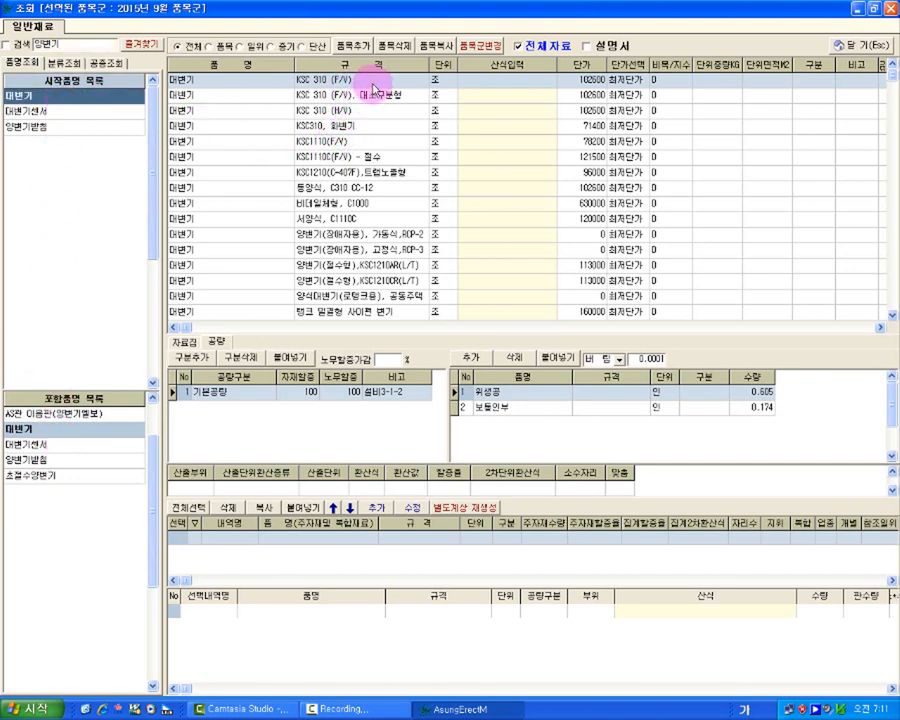
Step: Try the formula (5+5+5)*2 for 대변기 양변기(절수형),KSC1210AR(L/T), replace it with 1 and add the item to the takeoff
{"action": "left_click", "coordinate": [371, 286]}
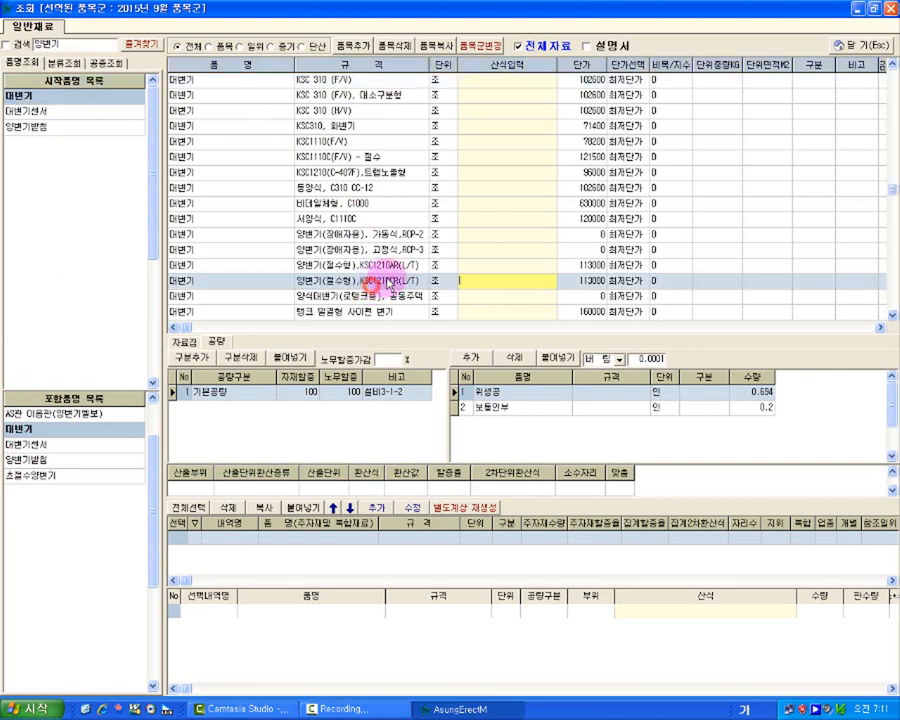
{"action": "left_click", "coordinate": [422, 268]}
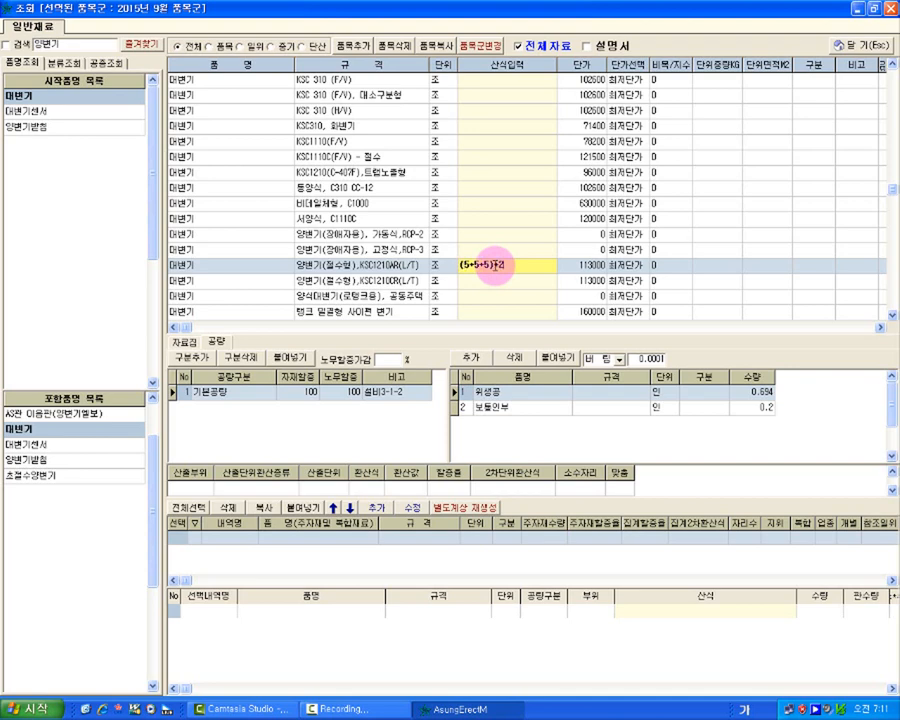
{"action": "left_click_drag", "start_coordinate": [528, 264], "coordinate": [400, 268]}
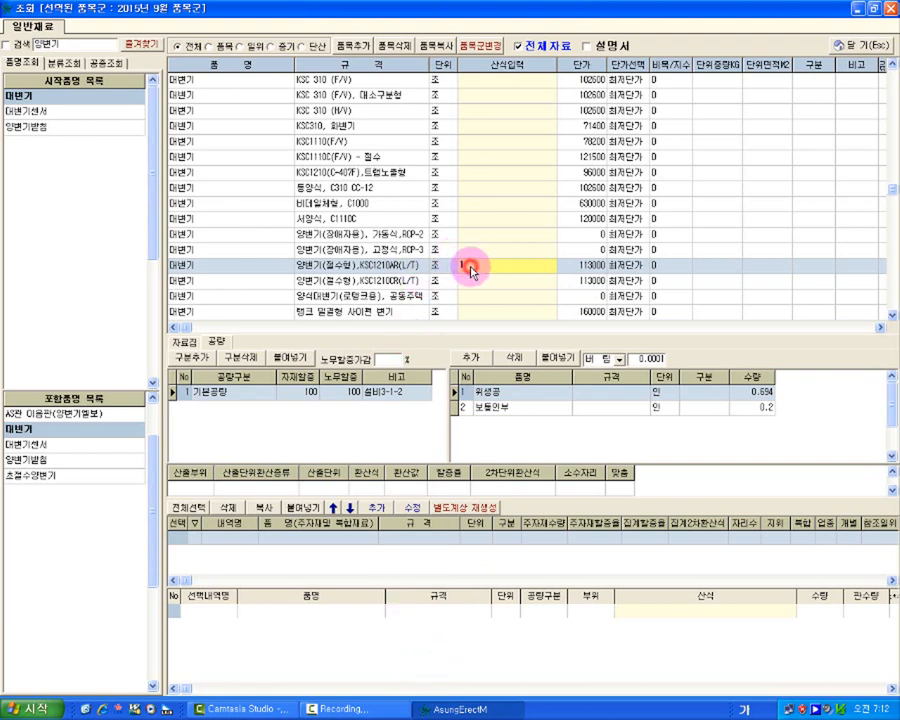
{"action": "key", "text": "Return"}
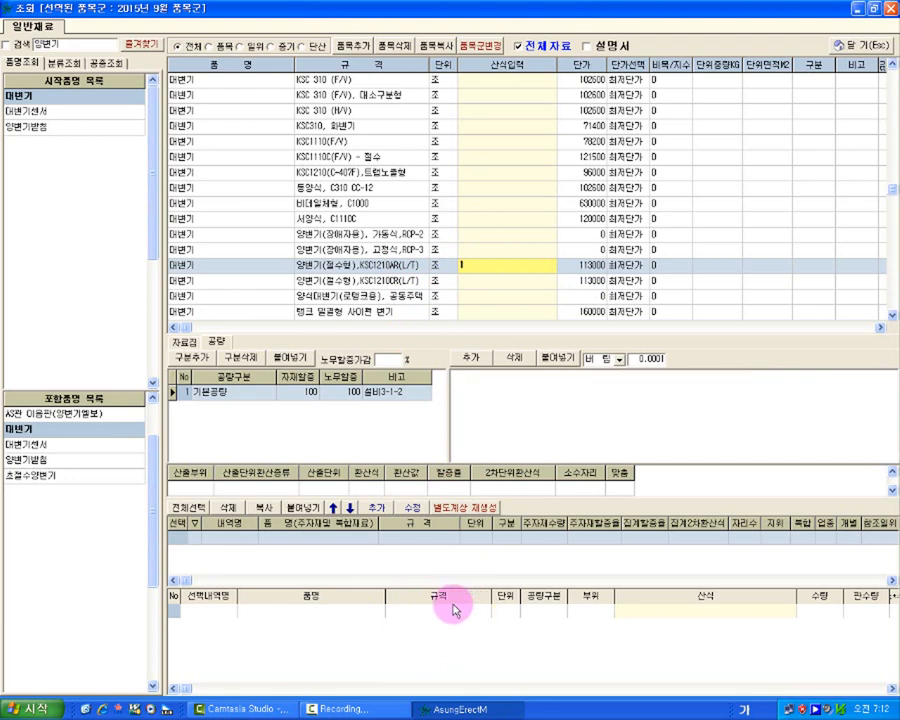
{"action": "key", "text": "Down"}
{"action": "key", "text": "Down"}
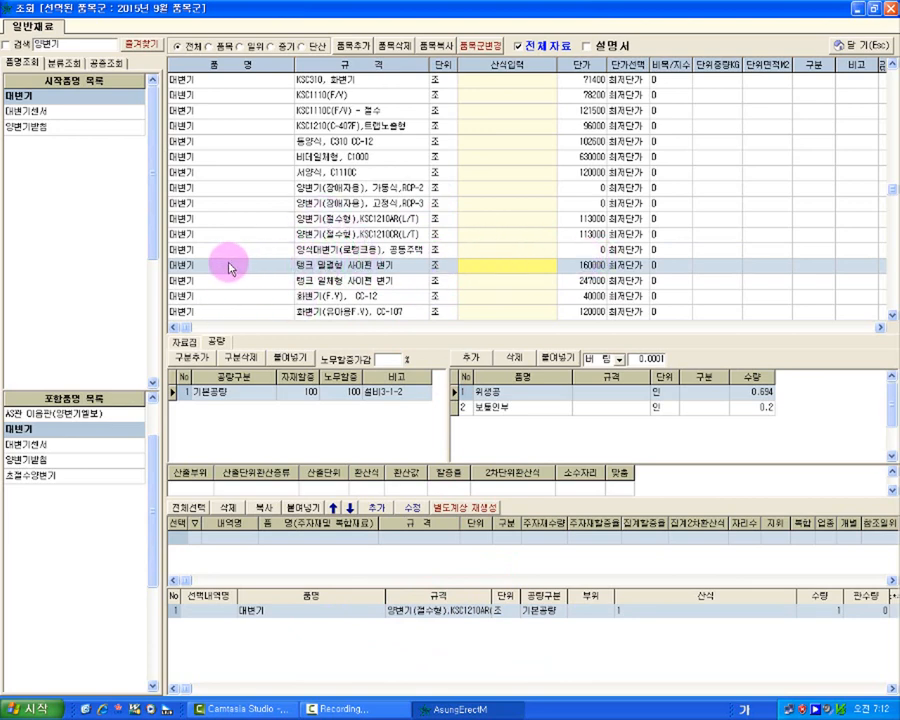
Step: Examine the unit price, the price source options and the labour quantities of the 탱크 밀결형 사이펀 변기 item
{"action": "left_click", "coordinate": [597, 266]}
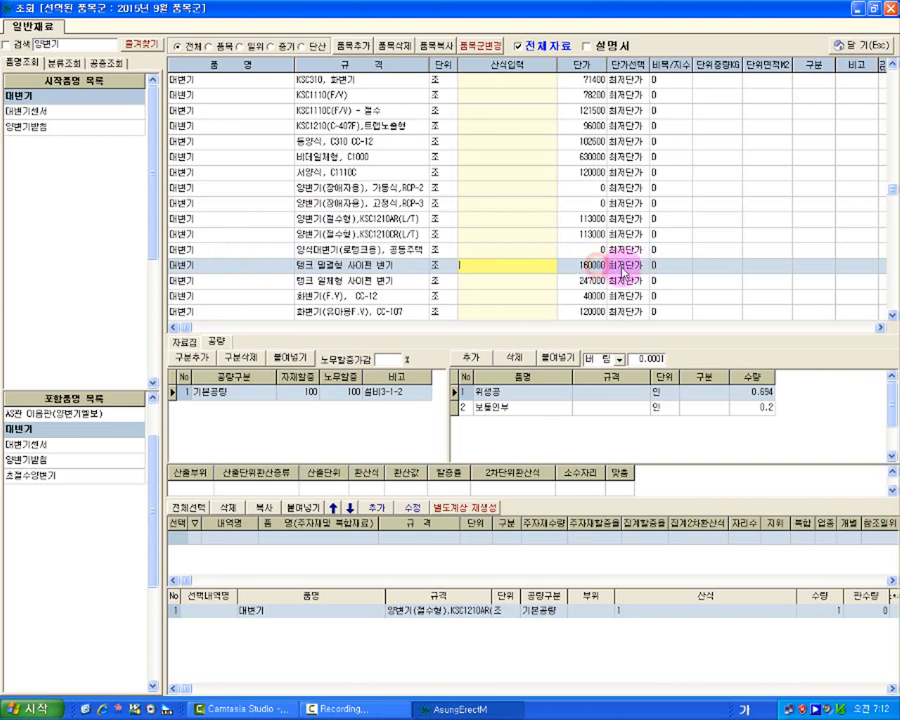
{"action": "left_click", "coordinate": [183, 342]}
{"action": "left_click", "coordinate": [212, 341]}
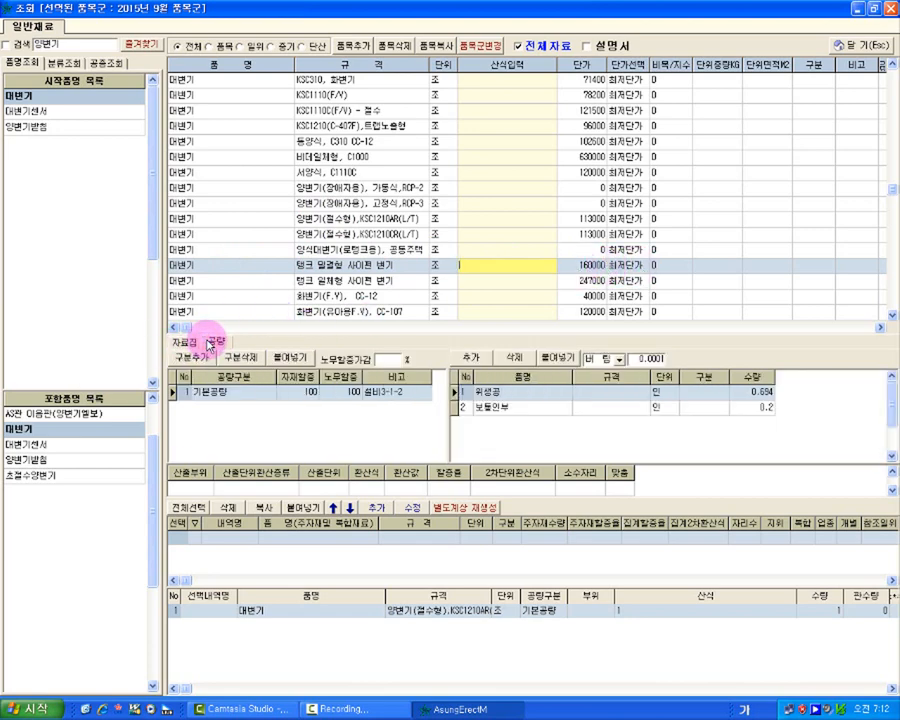
{"action": "left_click", "coordinate": [183, 342]}
{"action": "left_click", "coordinate": [345, 267]}
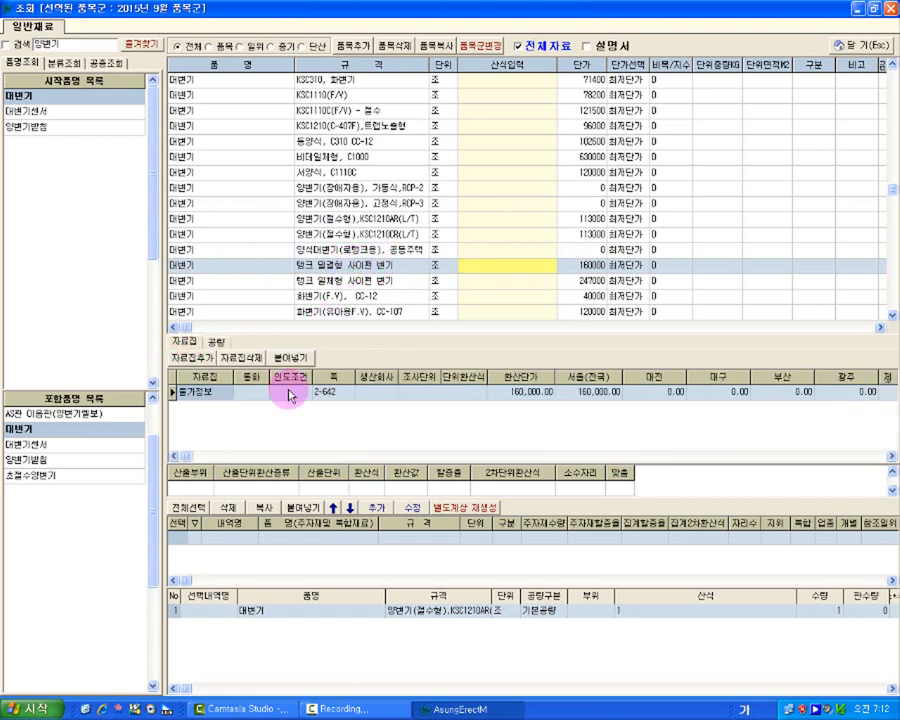
{"action": "left_click", "coordinate": [200, 391]}
{"action": "left_click", "coordinate": [227, 394]}
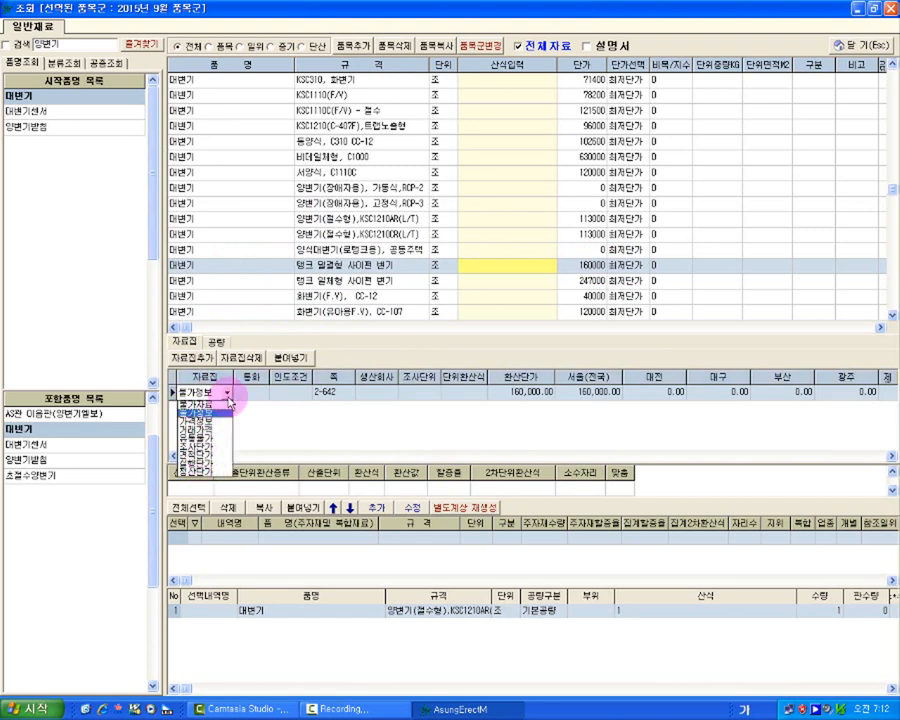
{"action": "left_click", "coordinate": [227, 347]}
{"action": "left_click", "coordinate": [218, 341]}
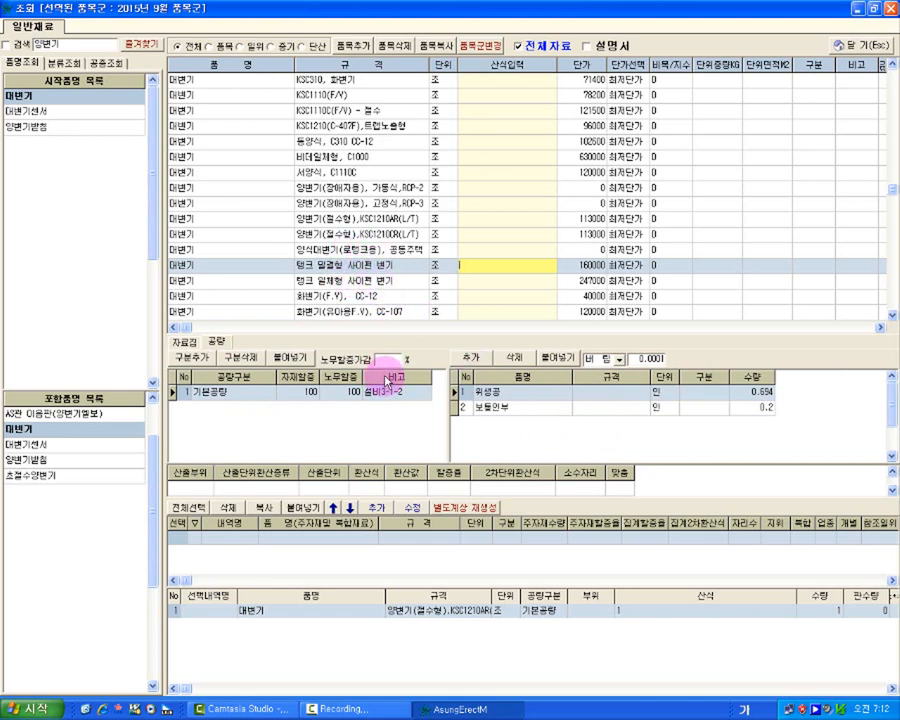
Step: Search the item lookup for 스텐관 and list the sizes of 스텐관(2.5T)
{"action": "double_click", "coordinate": [75, 45]}
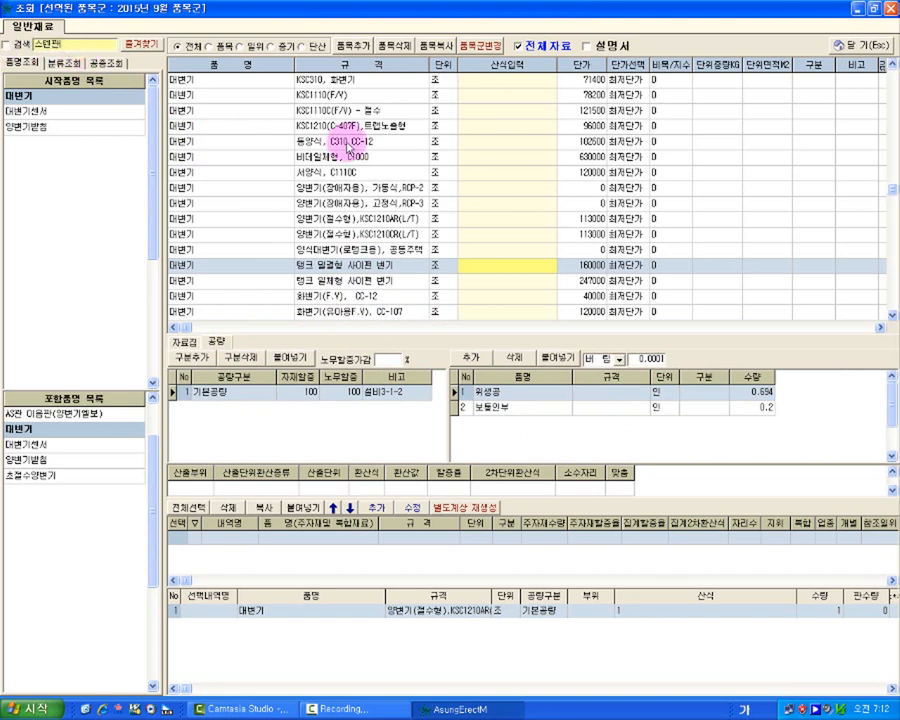
{"action": "type", "text": "스텐판"}
{"action": "key", "text": "Return"}
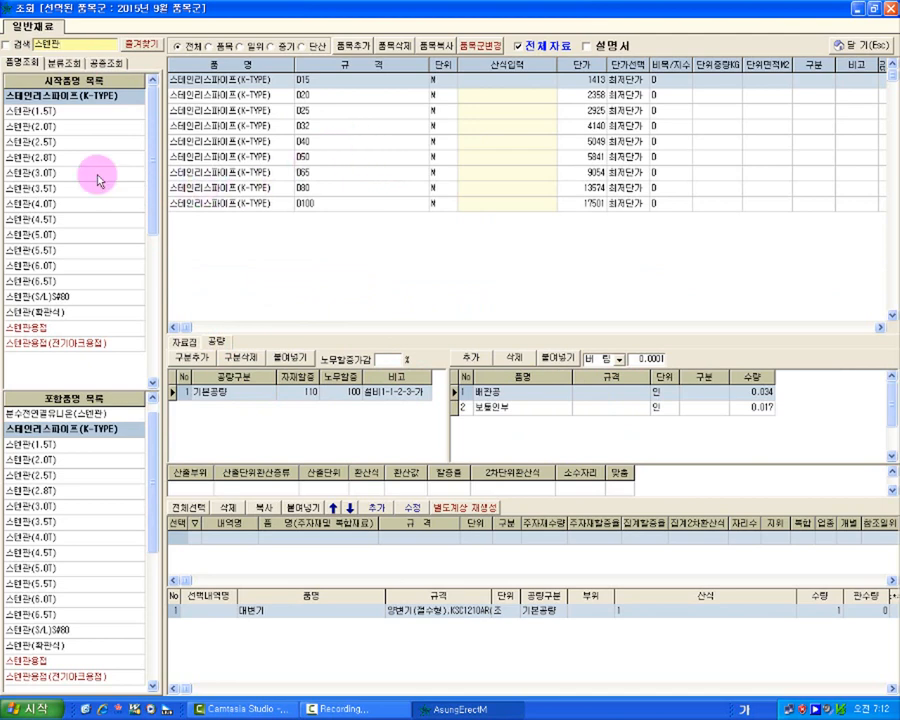
{"action": "left_click", "coordinate": [86, 146]}
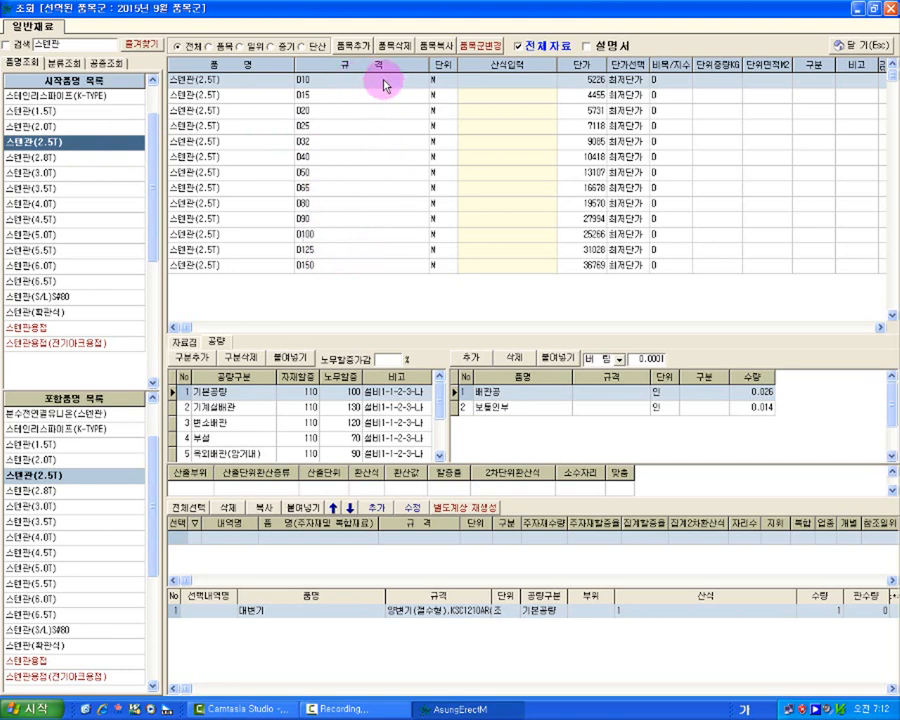
Step: Compare the surcharge rates and labour quantities of 기본공량 and 변소배관 for the D10 pipe, and select the D15 size
{"action": "left_click", "coordinate": [241, 394]}
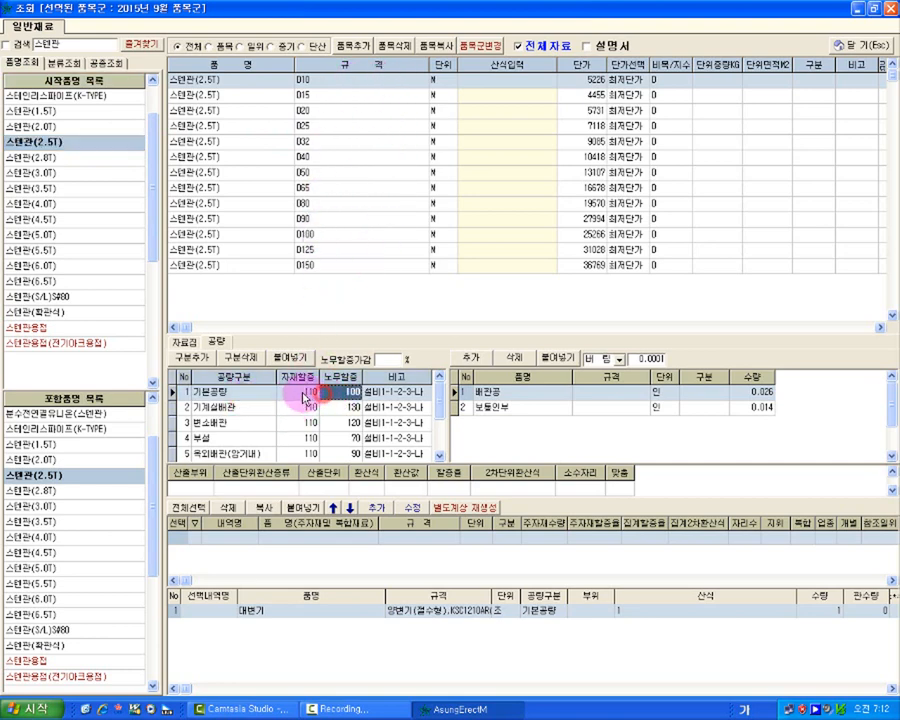
{"action": "left_click", "coordinate": [304, 394]}
{"action": "left_click", "coordinate": [338, 393]}
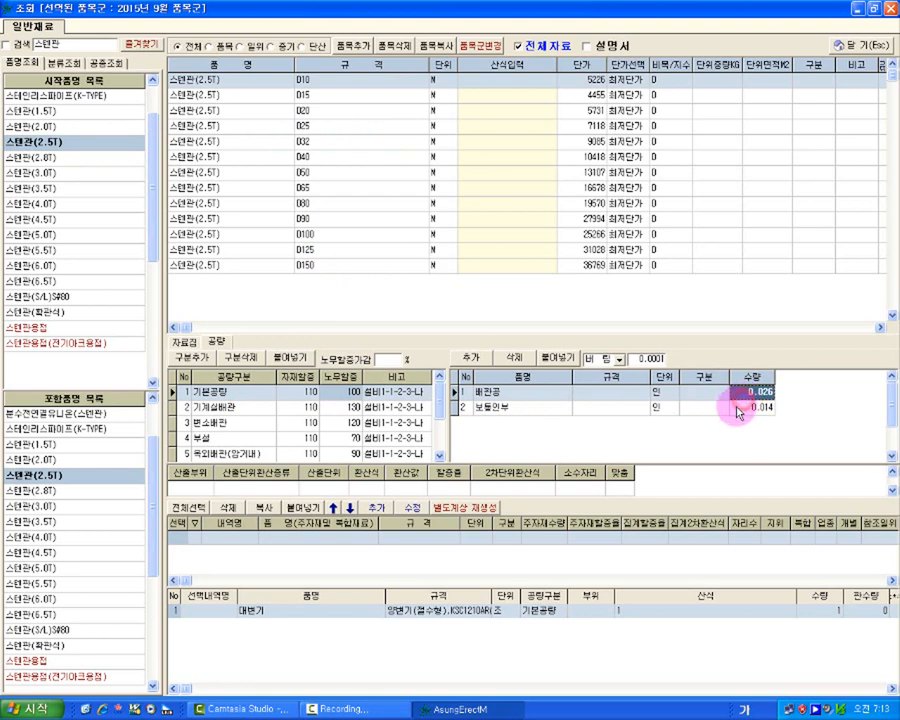
{"action": "left_click", "coordinate": [731, 408]}
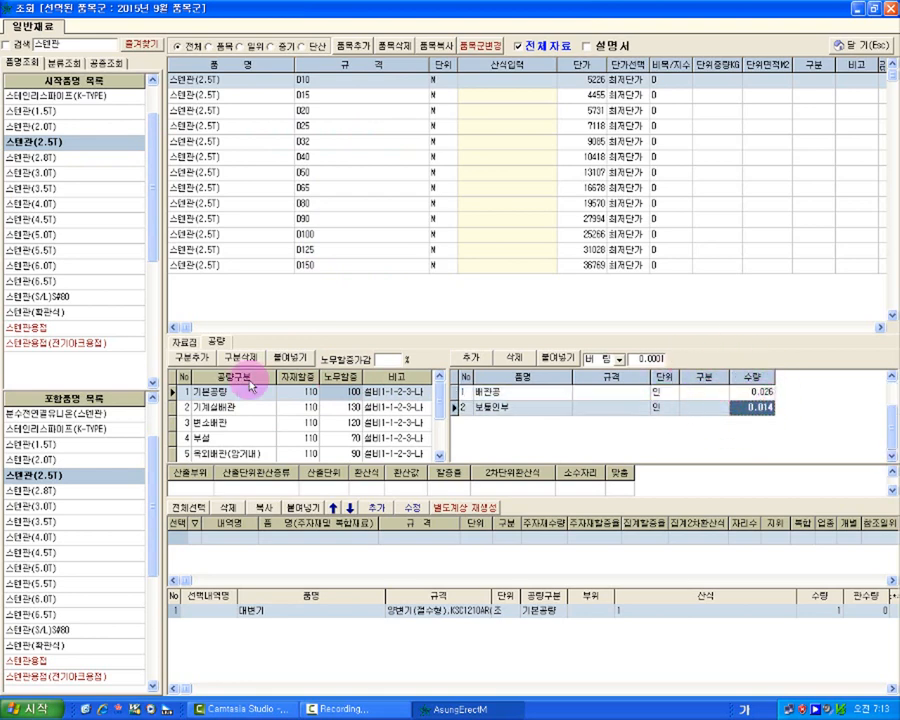
{"action": "left_click", "coordinate": [249, 424]}
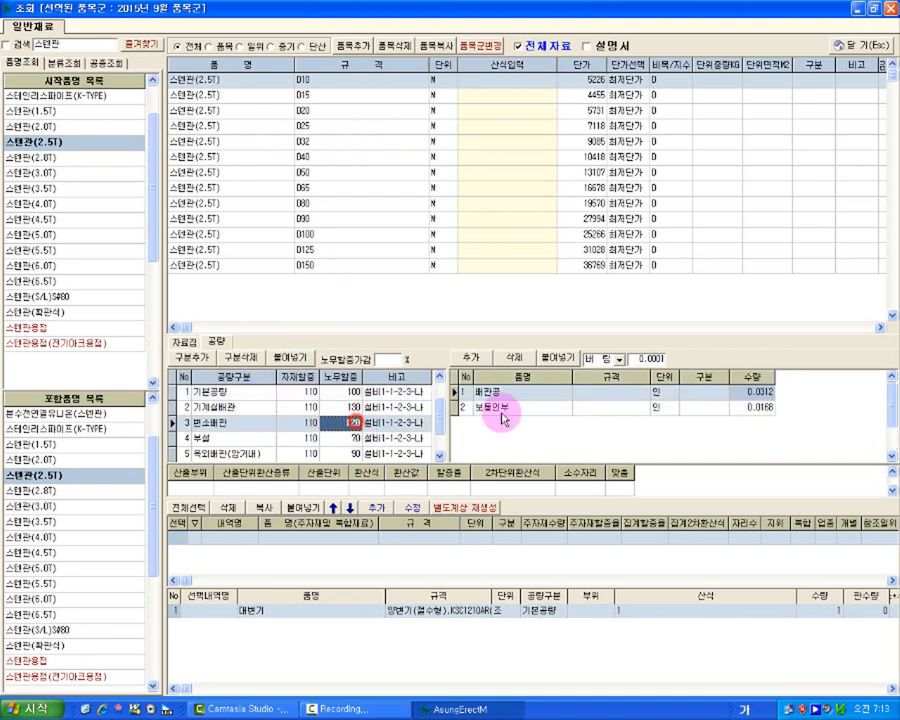
{"action": "left_click", "coordinate": [712, 407]}
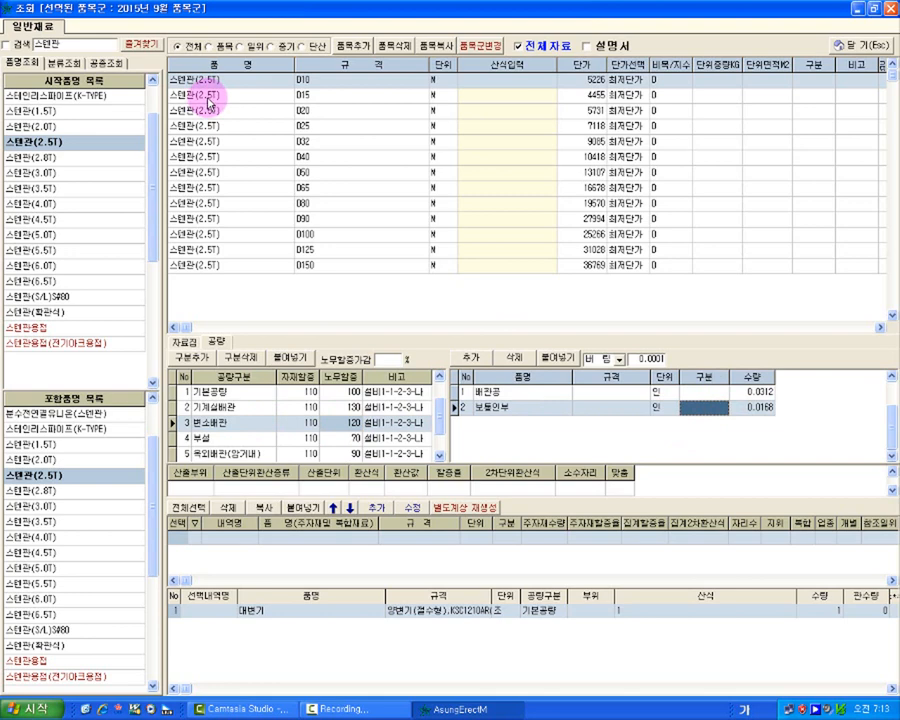
{"action": "left_click", "coordinate": [250, 423]}
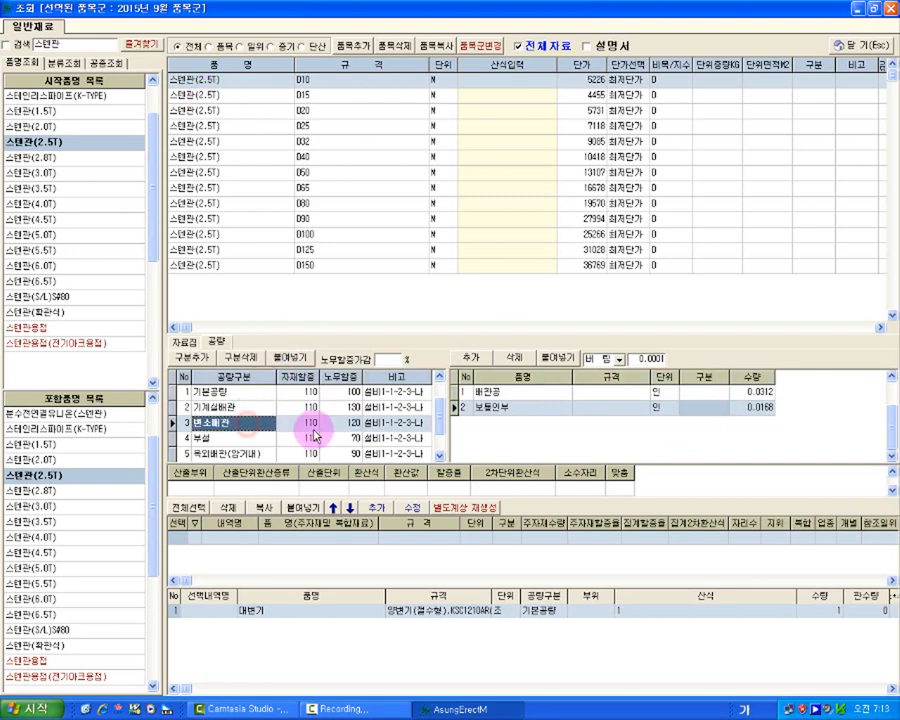
{"action": "left_click", "coordinate": [453, 101]}
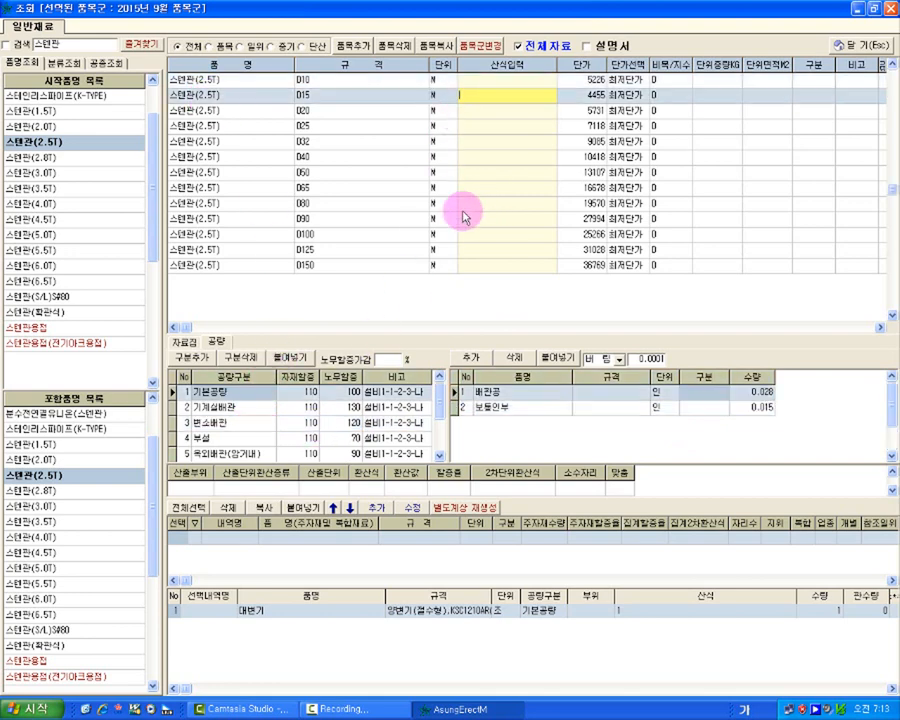
Step: Add the D25 스텐관(2.5T) to the takeoff with the 변소배관 labour class and the formula 5+5+5
{"action": "left_click", "coordinate": [421, 126]}
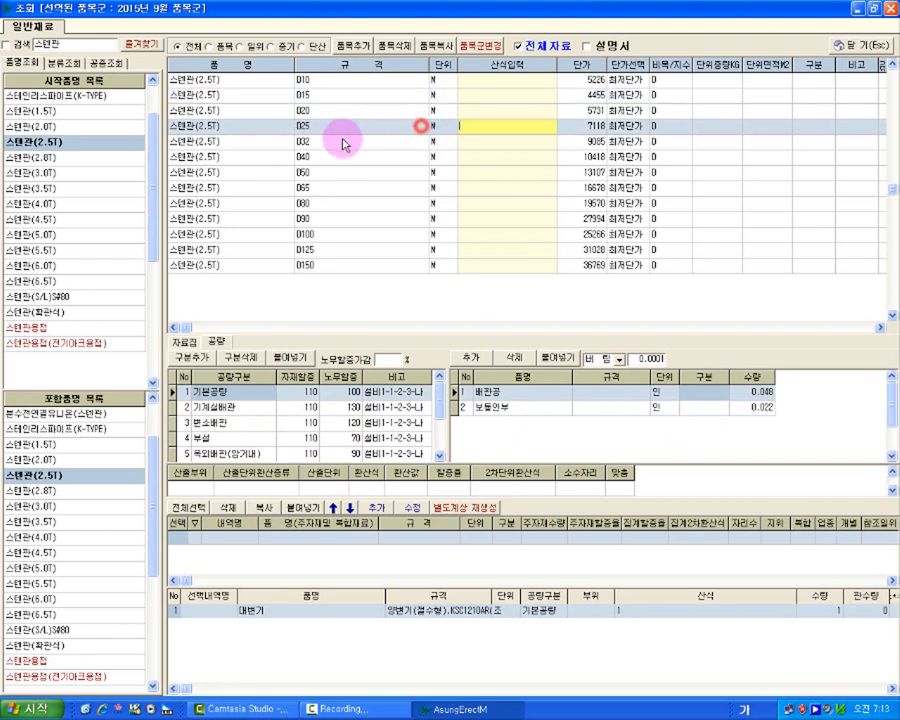
{"action": "left_click", "coordinate": [275, 424]}
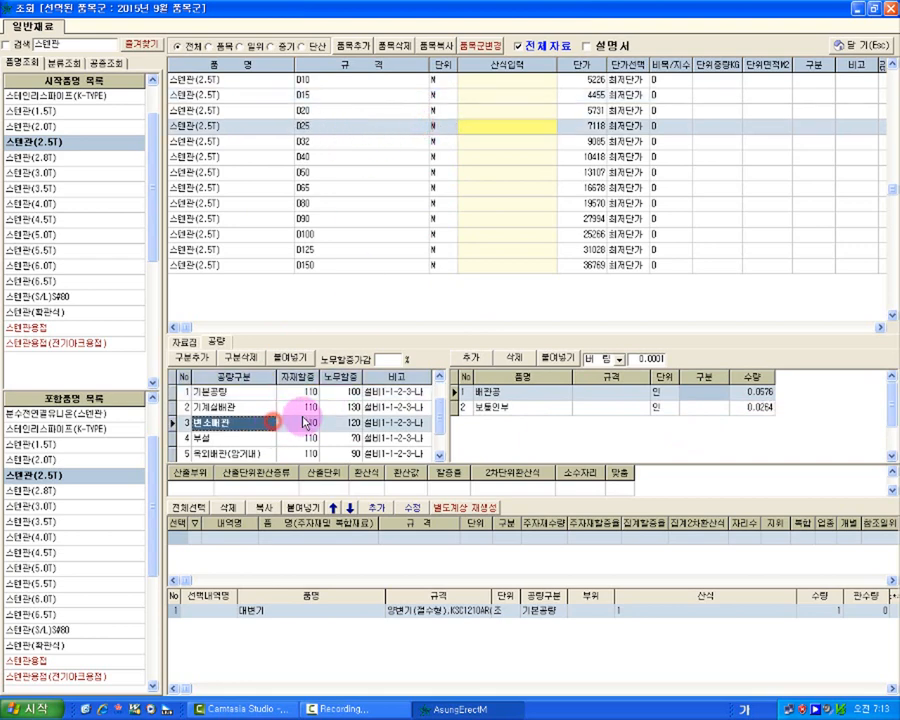
{"action": "left_click", "coordinate": [476, 132]}
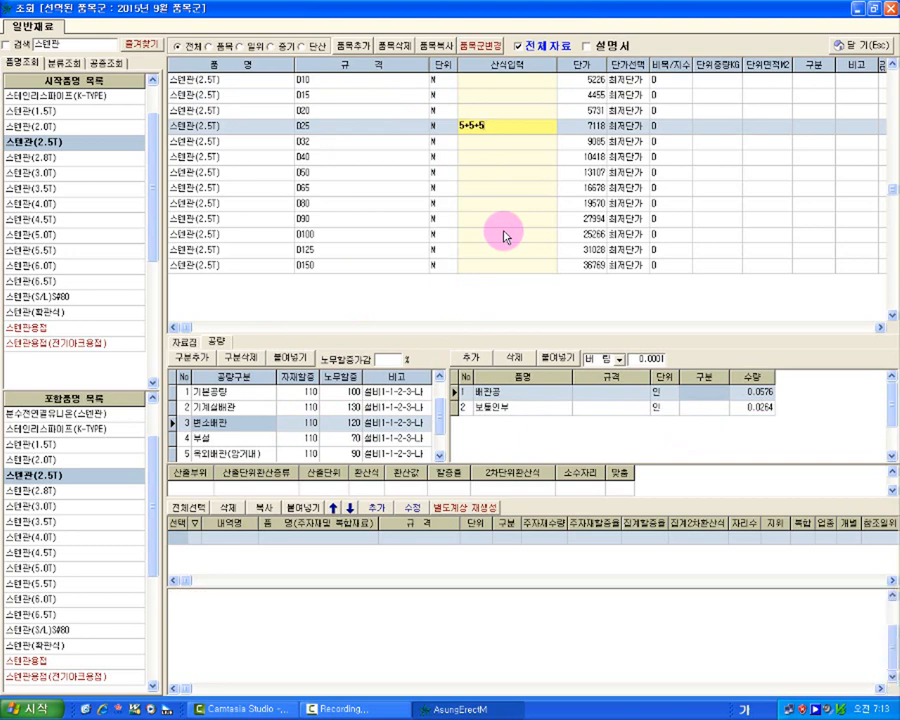
{"action": "key", "text": "Return"}
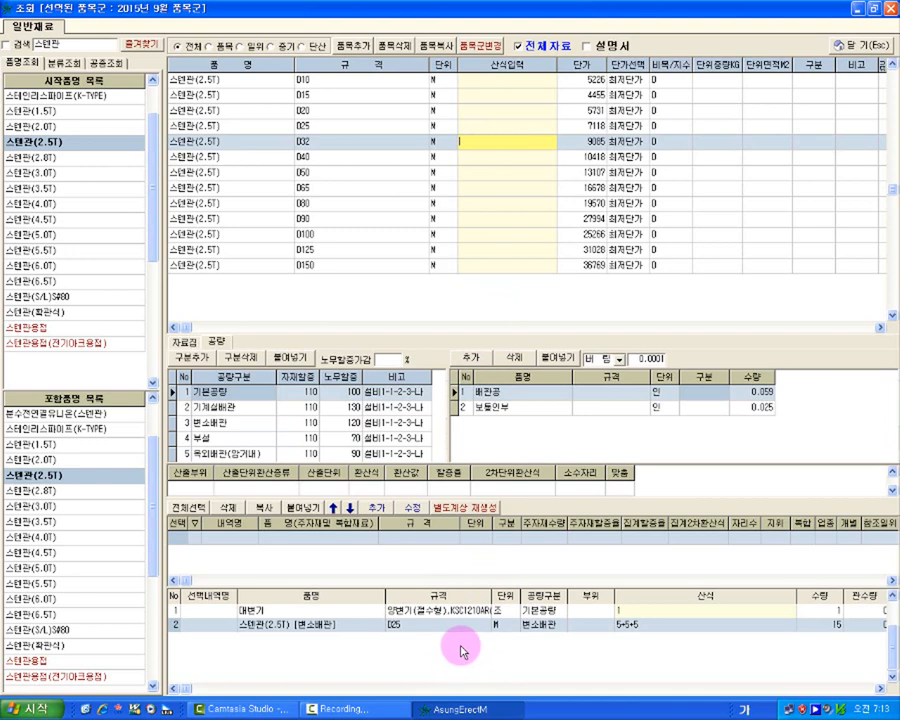
{"action": "left_click", "coordinate": [526, 626]}
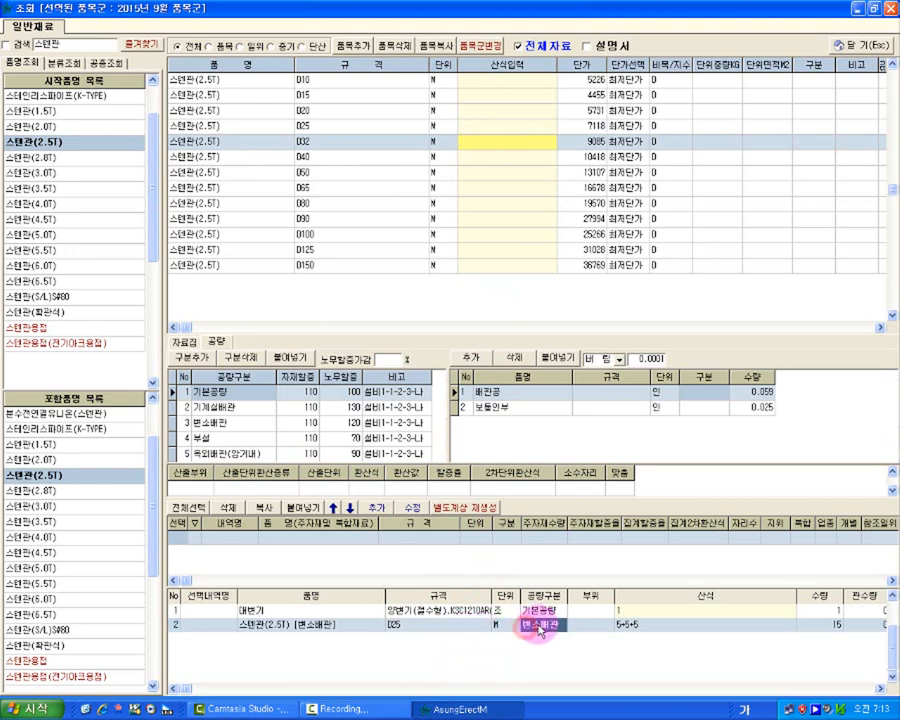
{"action": "left_click", "coordinate": [565, 630]}
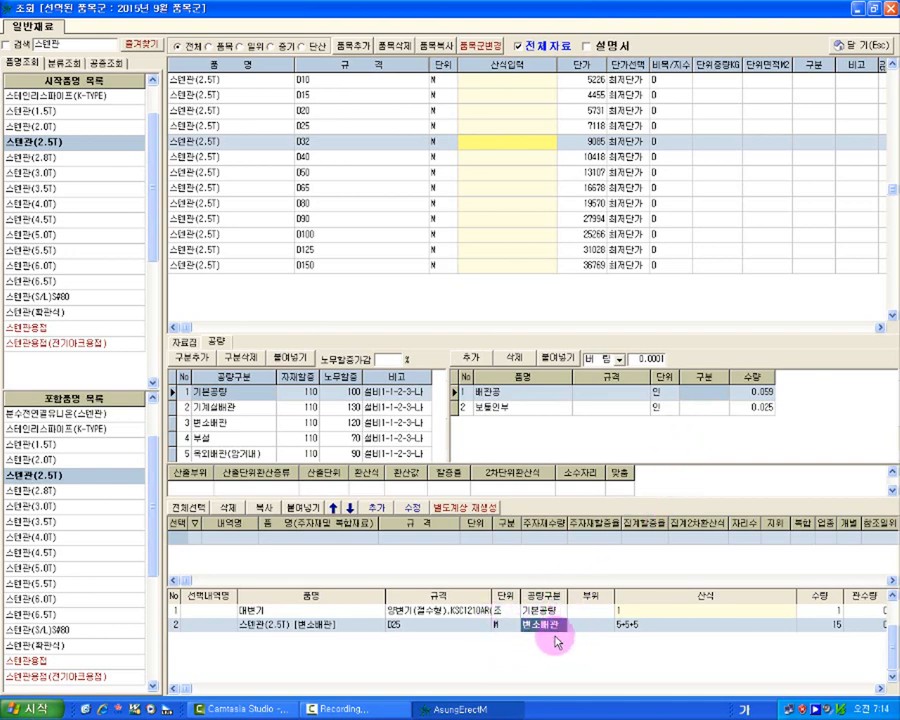
Step: Compare the material and labour surcharge rates of the D32 pipe's labour classes, from 기본공량 to 옥외배관(암거내)
{"action": "left_click", "coordinate": [406, 144]}
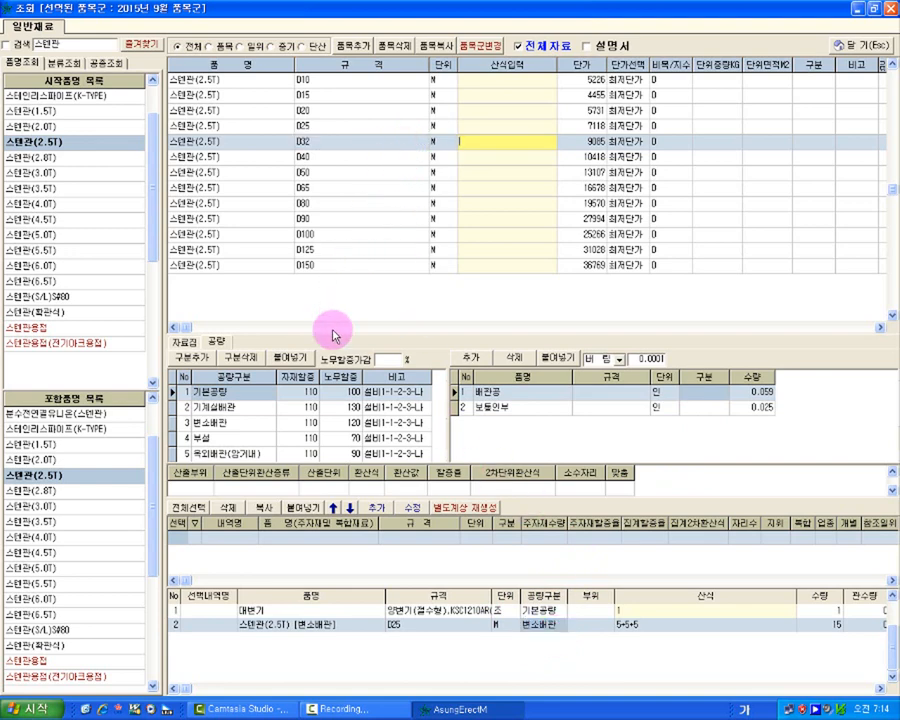
{"action": "left_click", "coordinate": [288, 394]}
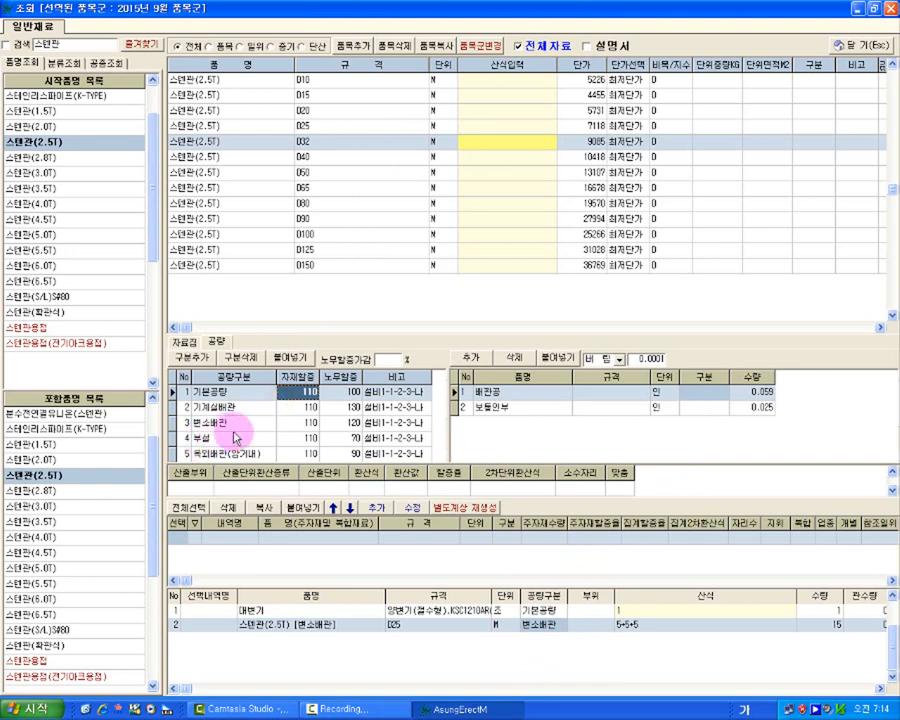
{"action": "left_click", "coordinate": [279, 409]}
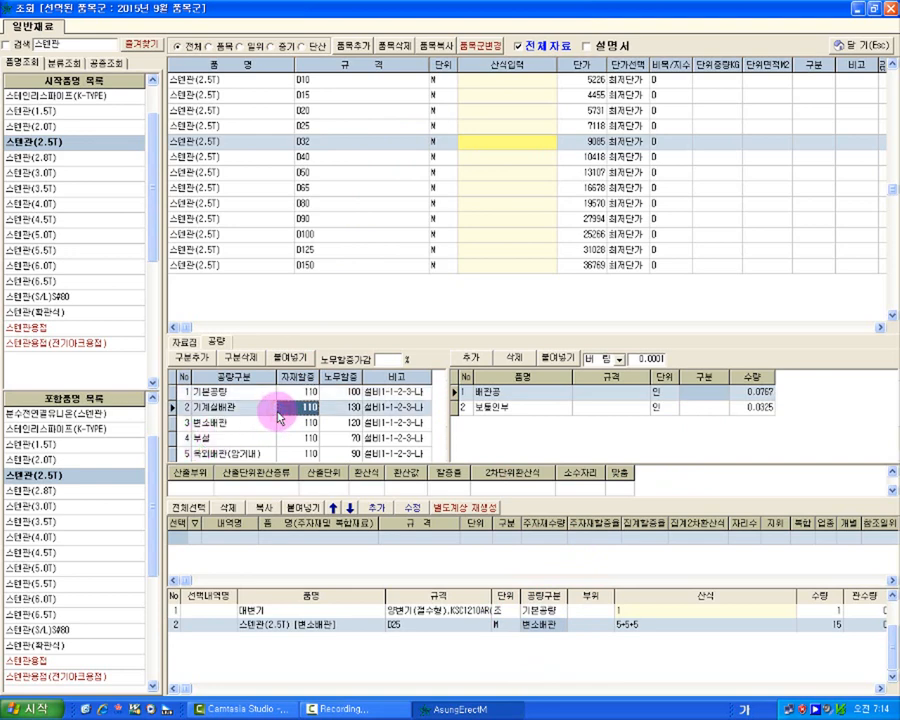
{"action": "left_click", "coordinate": [283, 423]}
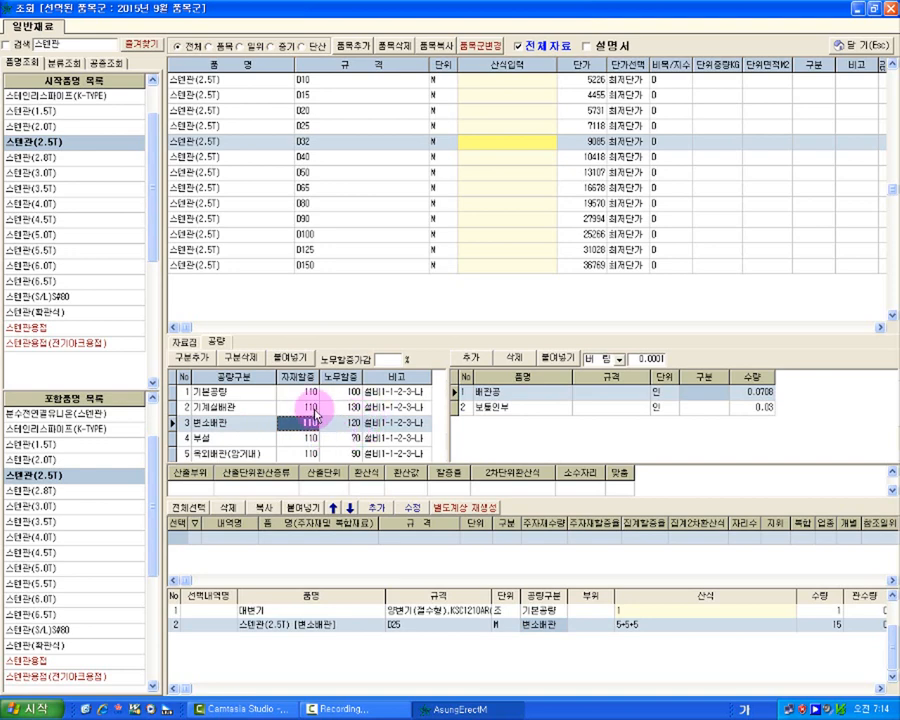
{"action": "left_click", "coordinate": [257, 424]}
{"action": "key", "text": "Right"}
{"action": "key", "text": "Right"}
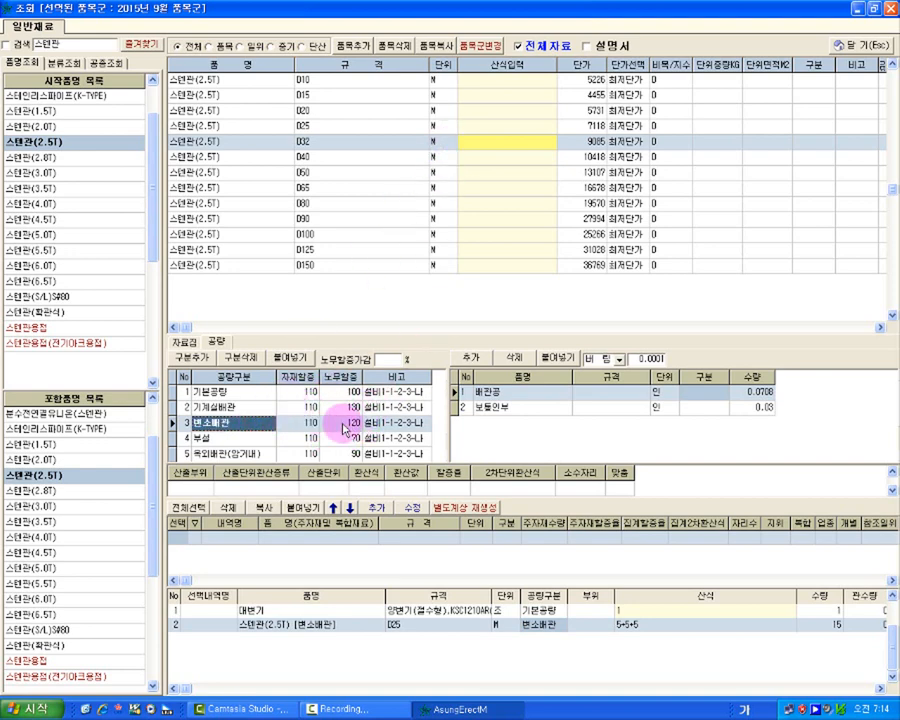
{"action": "key", "text": "Down"}
{"action": "key", "text": "Down"}
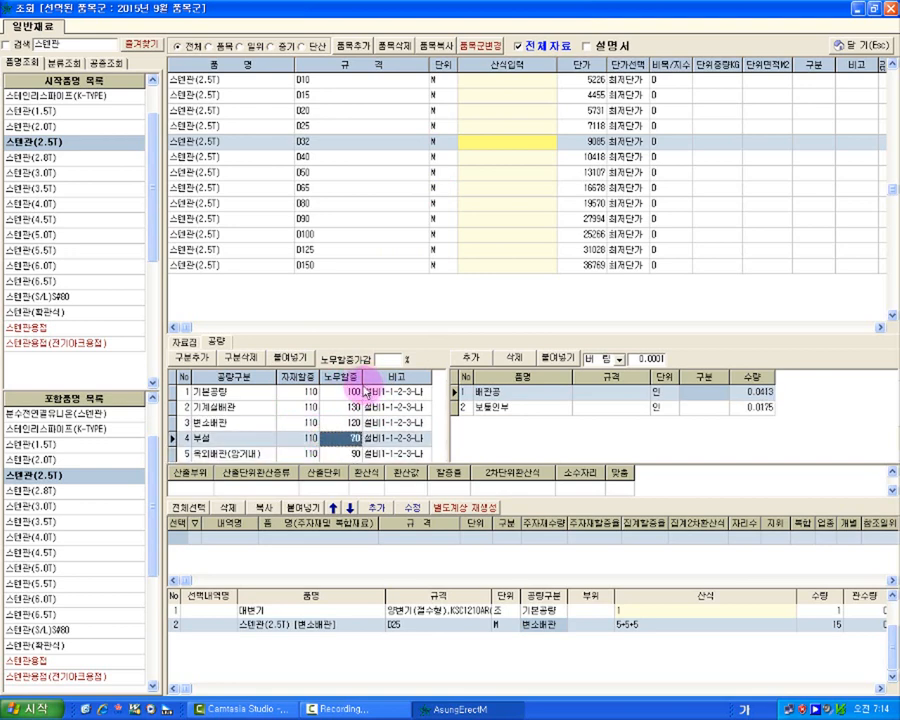
{"action": "left_click", "coordinate": [303, 453]}
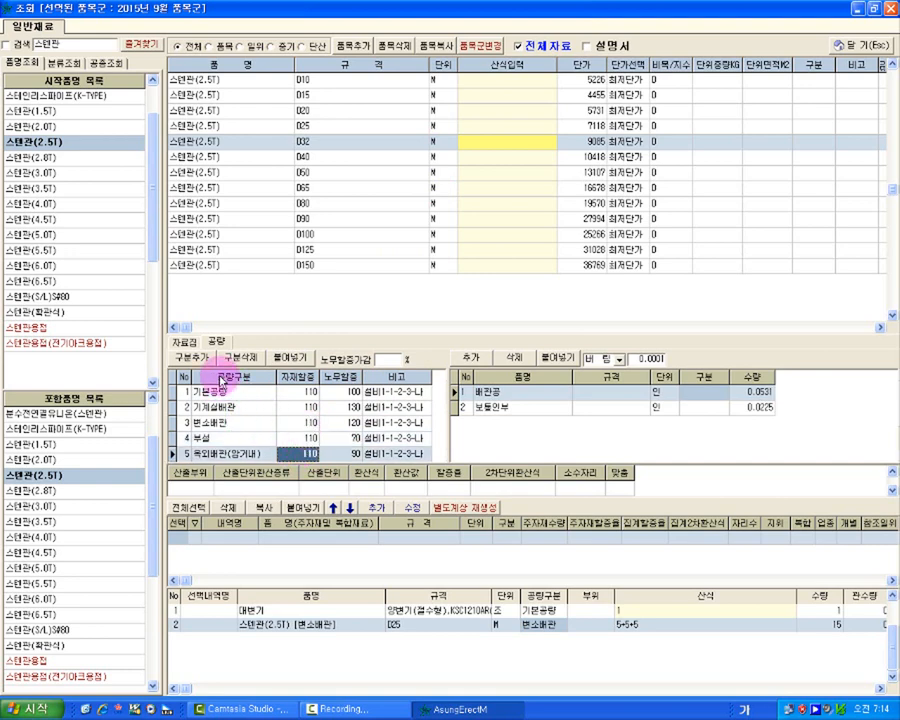
Step: Search the item lookup for 백관 and list the sizes of 백관 (SPP)
{"action": "double_click", "coordinate": [40, 44]}
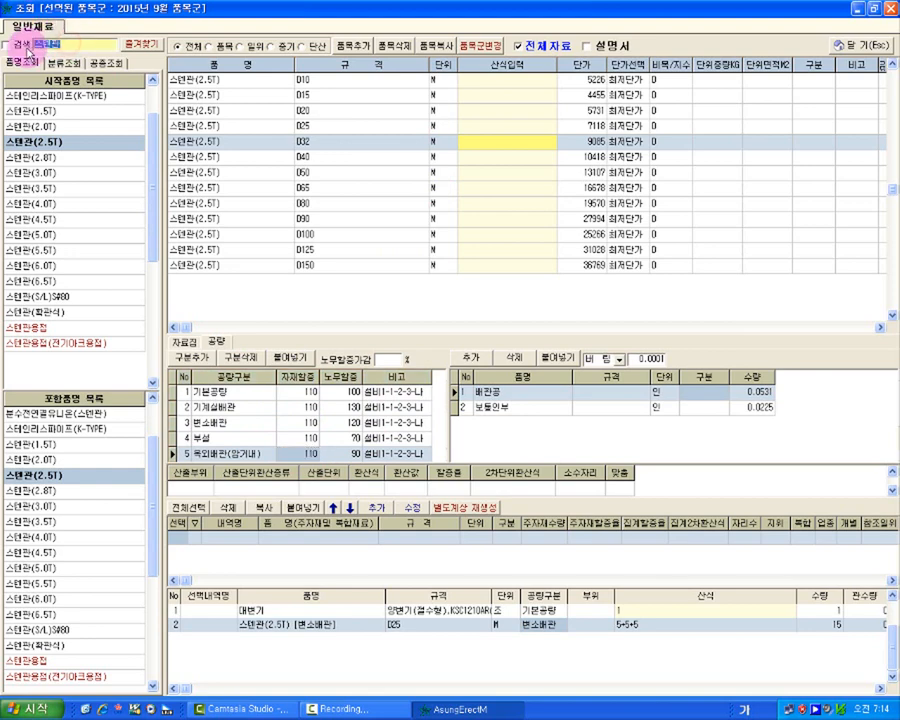
{"action": "type", "text": "ㅂ"}
{"action": "type", "text": "백관"}
{"action": "key", "text": "Return"}
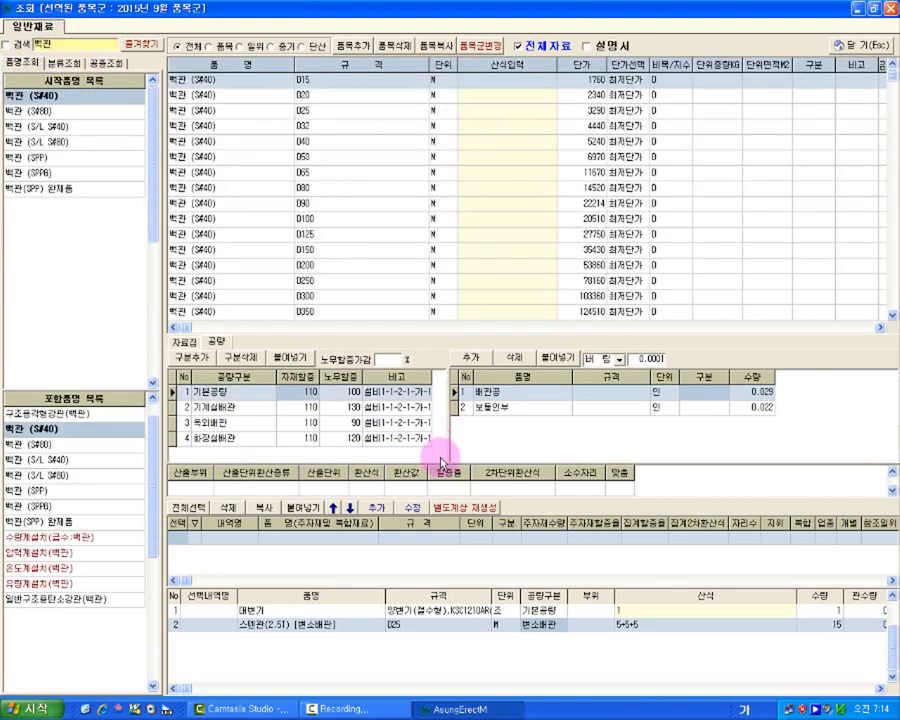
{"action": "left_click", "coordinate": [45, 158]}
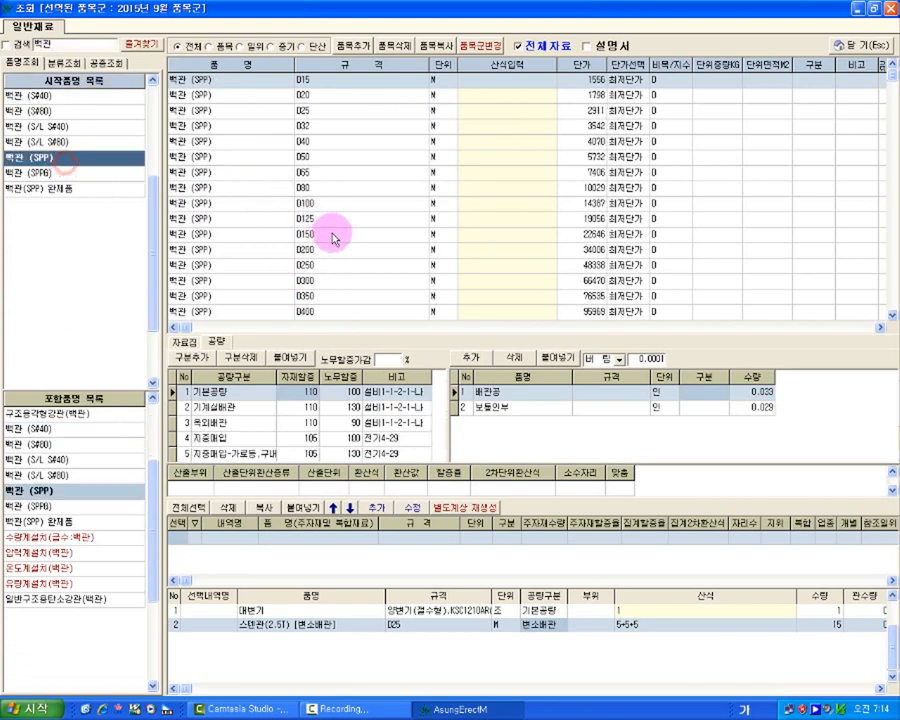
Step: Add the D15 백관 (SPP) to the takeoff with the 철거 labour class and the formula 5+5+5
{"action": "left_click", "coordinate": [317, 439]}
{"action": "scroll", "coordinate": [333, 393], "scroll_direction": "down", "scroll_amount": 1}
{"action": "left_click", "coordinate": [296, 442]}
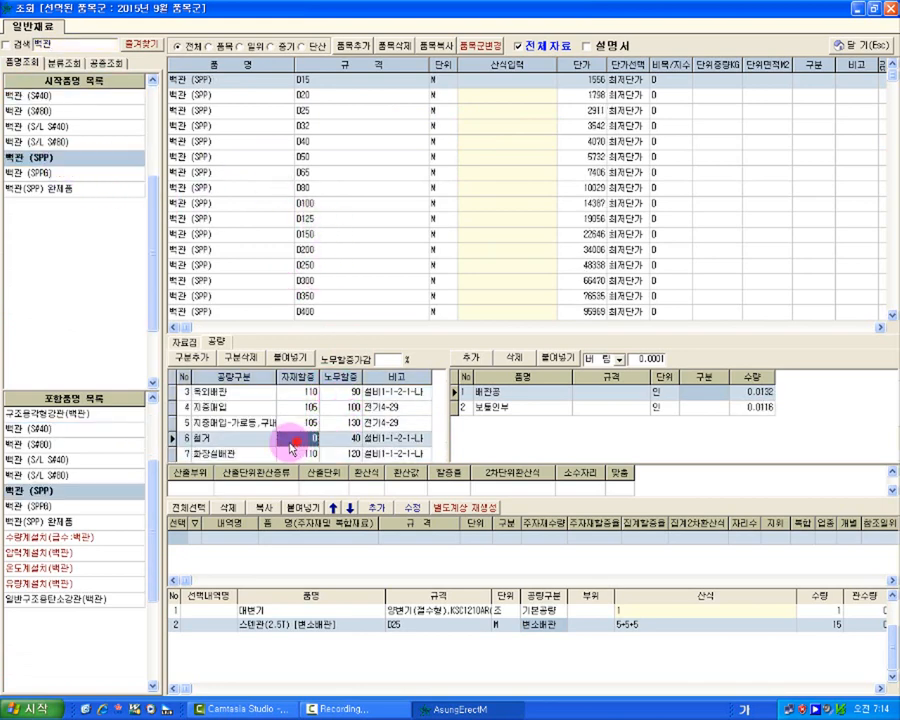
{"action": "left_click", "coordinate": [345, 438]}
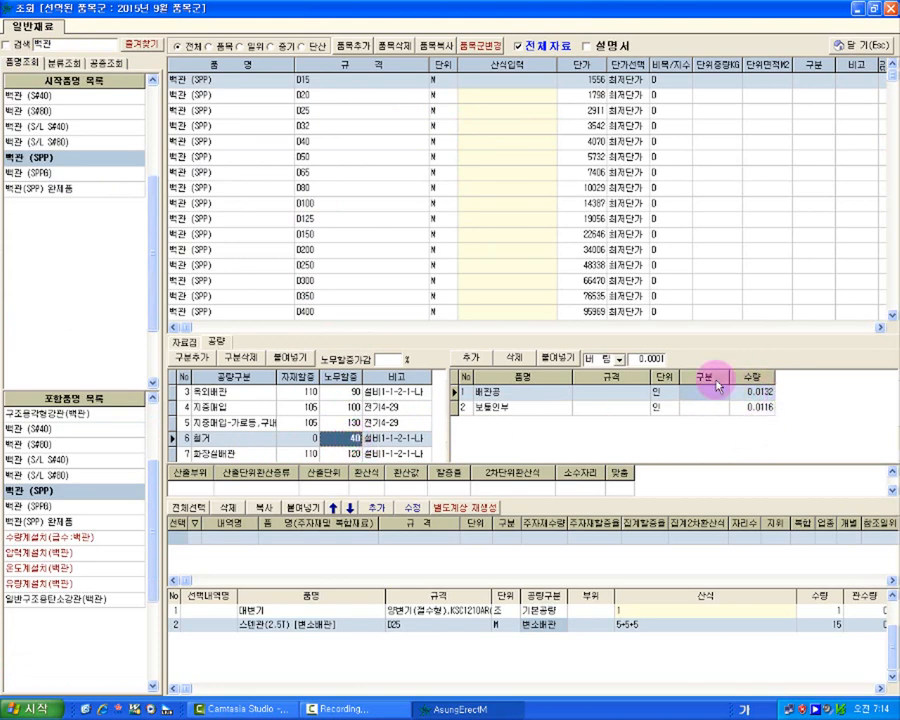
{"action": "left_click", "coordinate": [436, 80]}
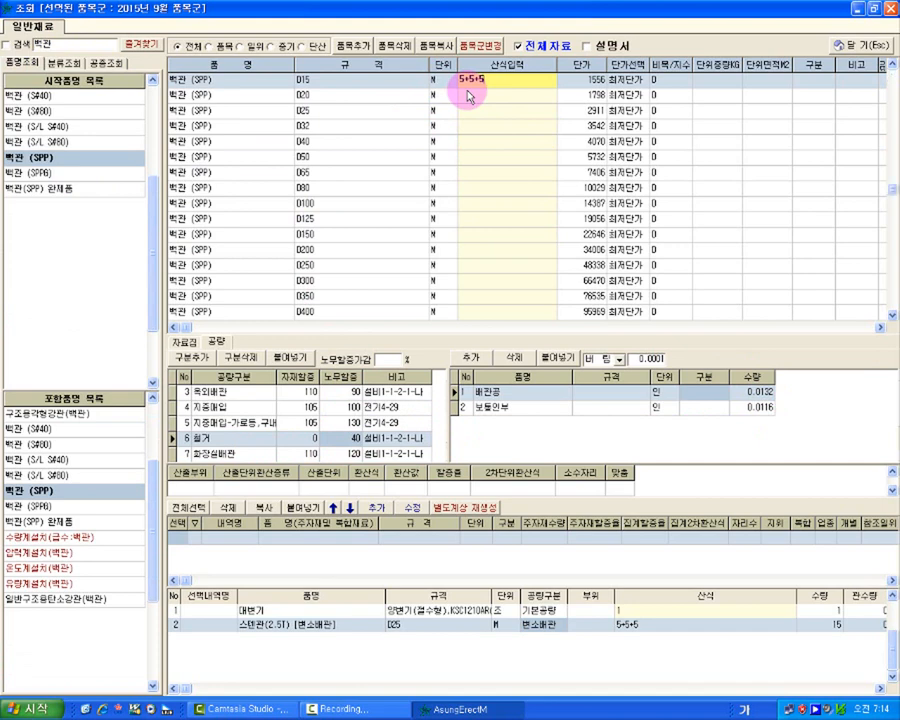
{"action": "left_click", "coordinate": [313, 437]}
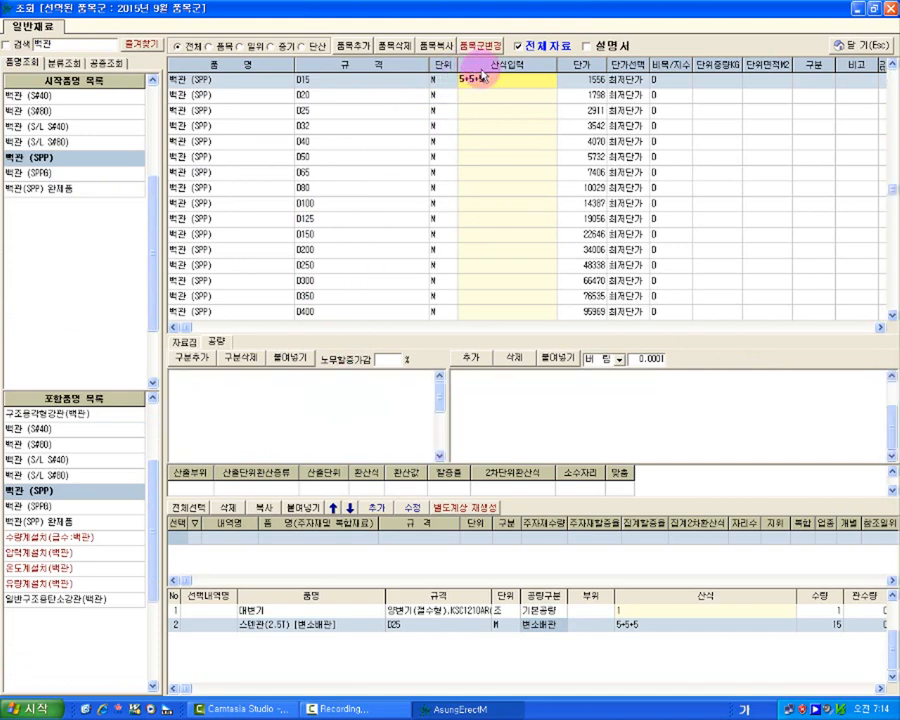
{"action": "key", "text": "Return"}
{"action": "left_click", "coordinate": [459, 637]}
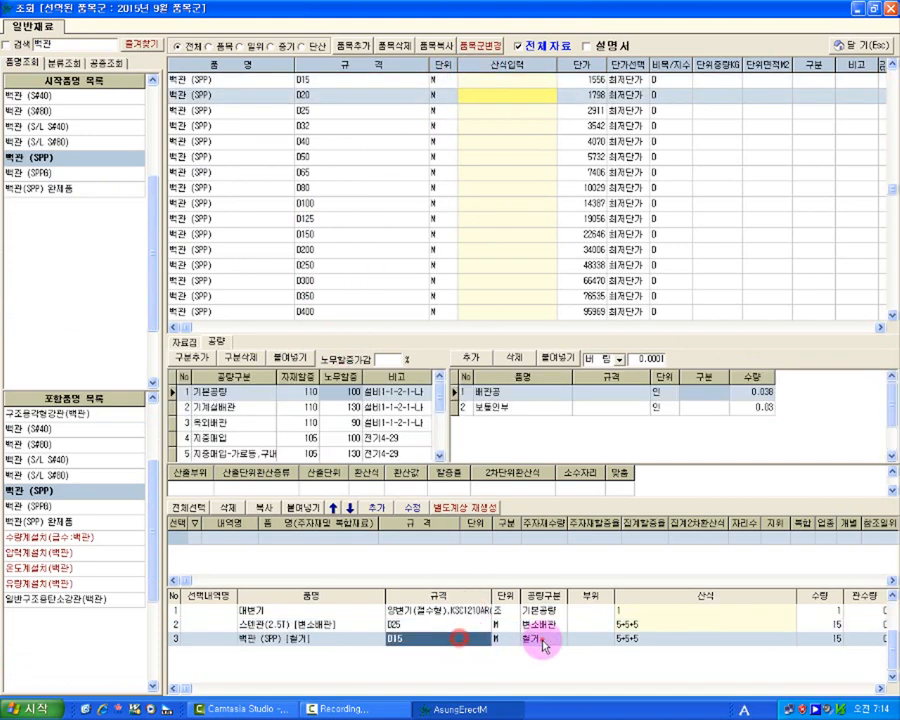
{"action": "left_click", "coordinate": [610, 638]}
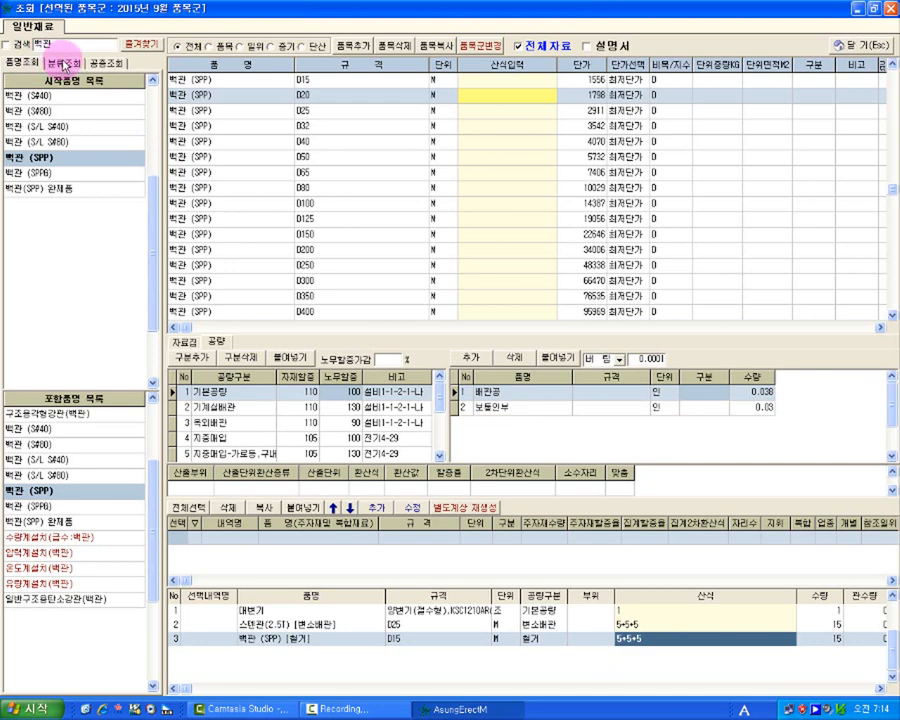
Step: Open the item lookup by classification and collapse the 관 류 and 건축자재 branches of the tree
{"action": "left_click", "coordinate": [60, 63]}
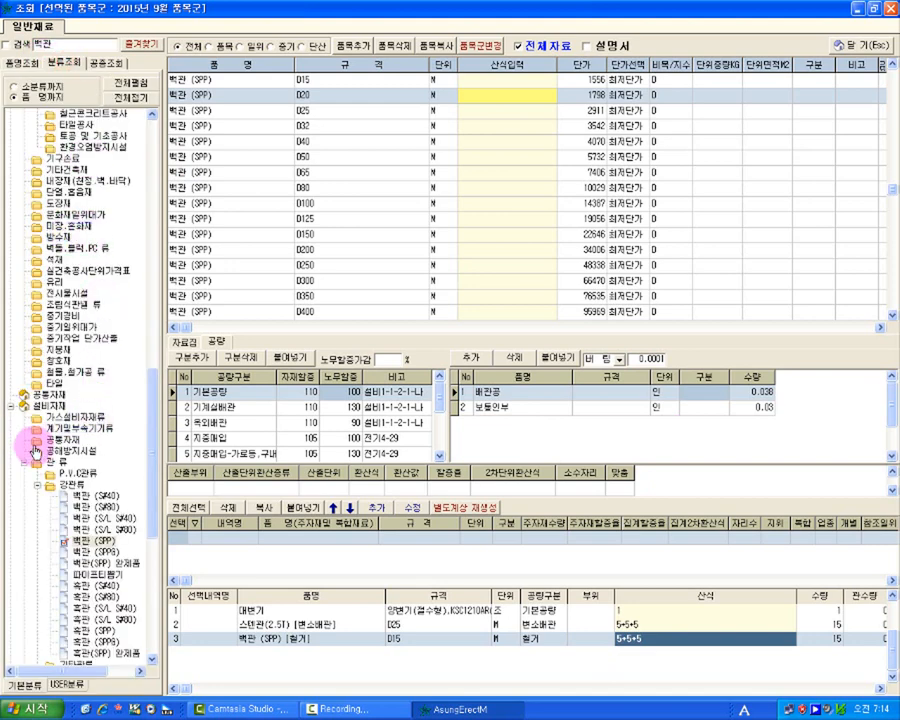
{"action": "left_click_drag", "start_coordinate": [152, 451], "coordinate": [153, 536]}
{"action": "left_click", "coordinate": [23, 191]}
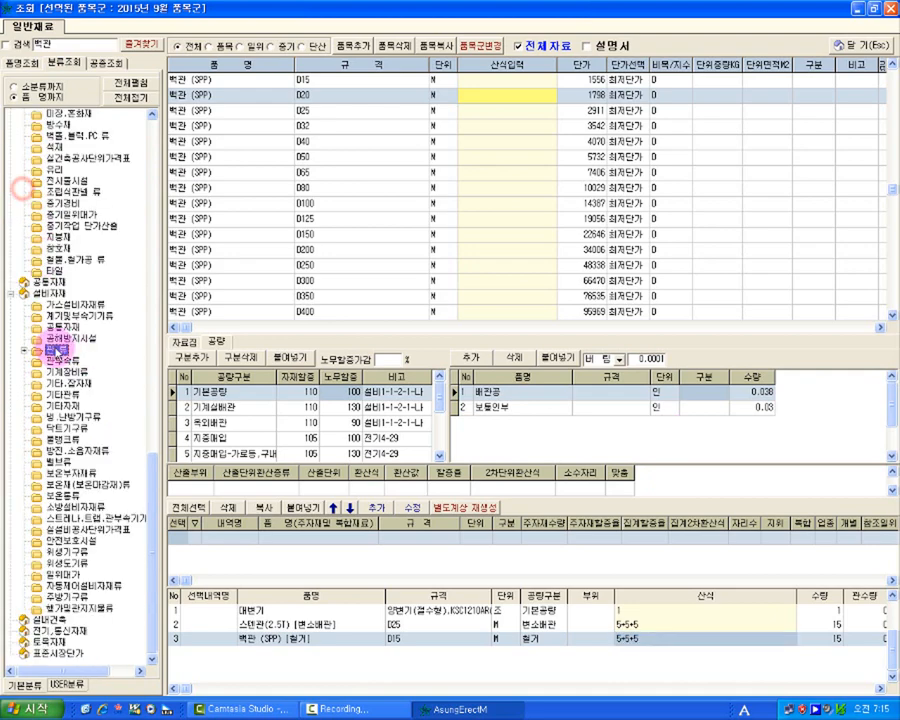
{"action": "left_click_drag", "start_coordinate": [151, 468], "coordinate": [150, 112]}
{"action": "left_click", "coordinate": [11, 114]}
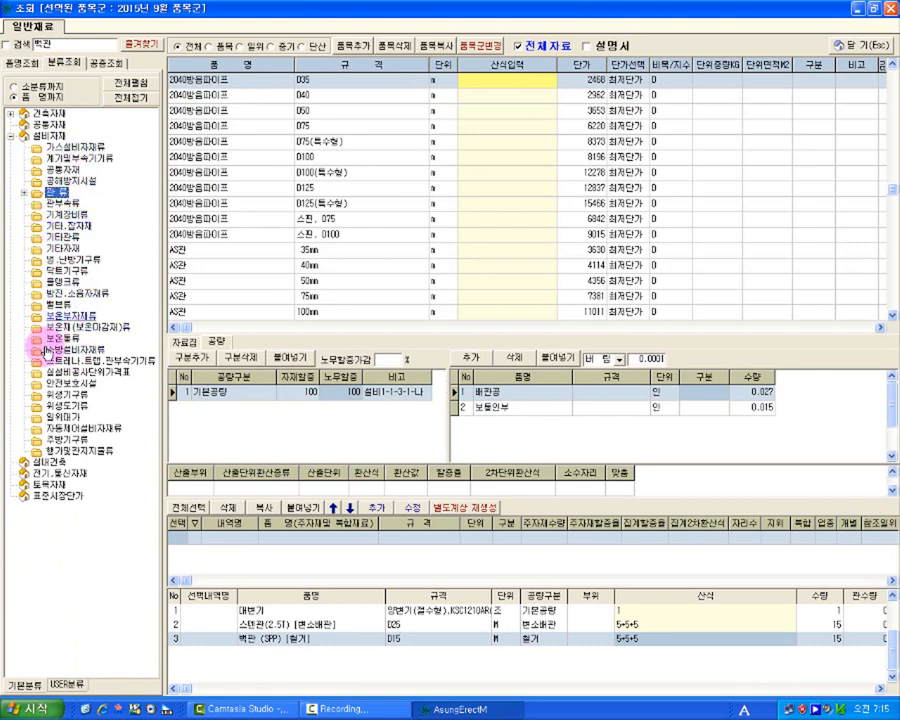
Step: Browse the 위생기구류 classification, listing the items of 욕조 기구류, 수전금구류, 수음기류 and 배수구류
{"action": "left_click", "coordinate": [50, 394]}
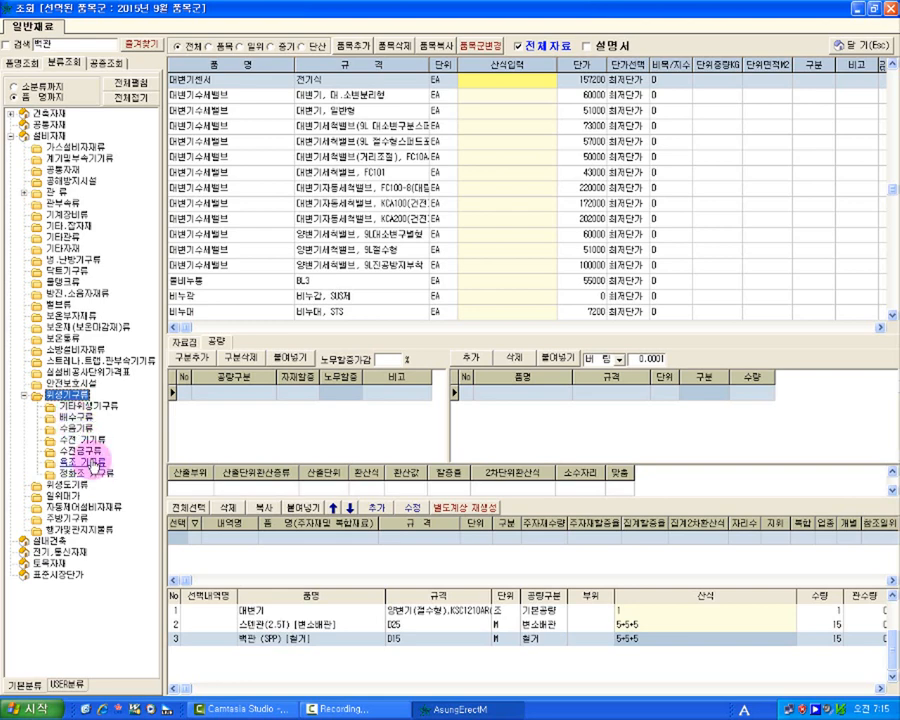
{"action": "left_click", "coordinate": [88, 463]}
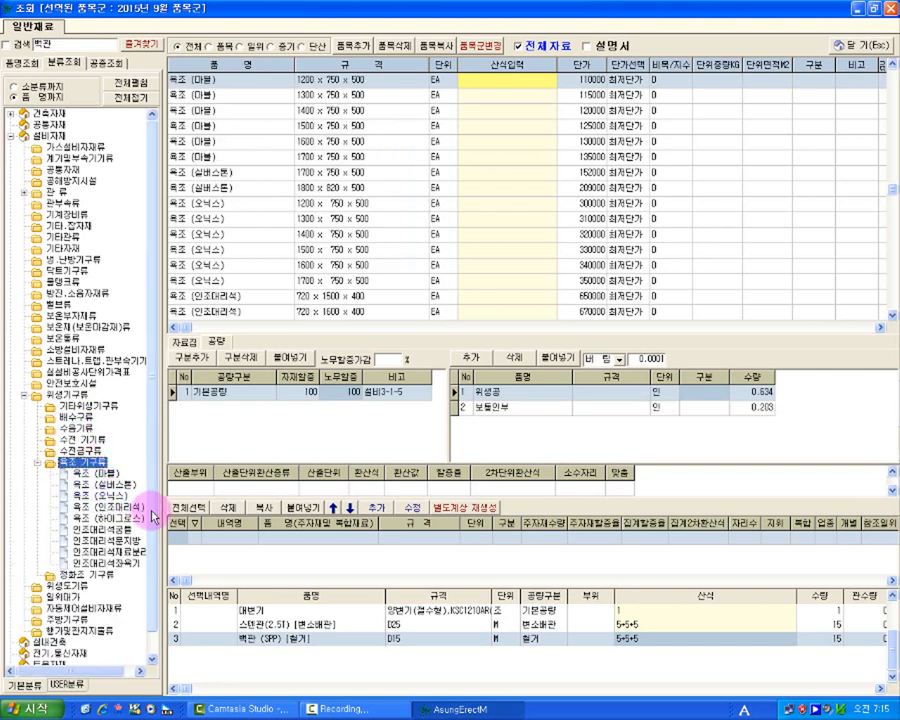
{"action": "left_click", "coordinate": [301, 250]}
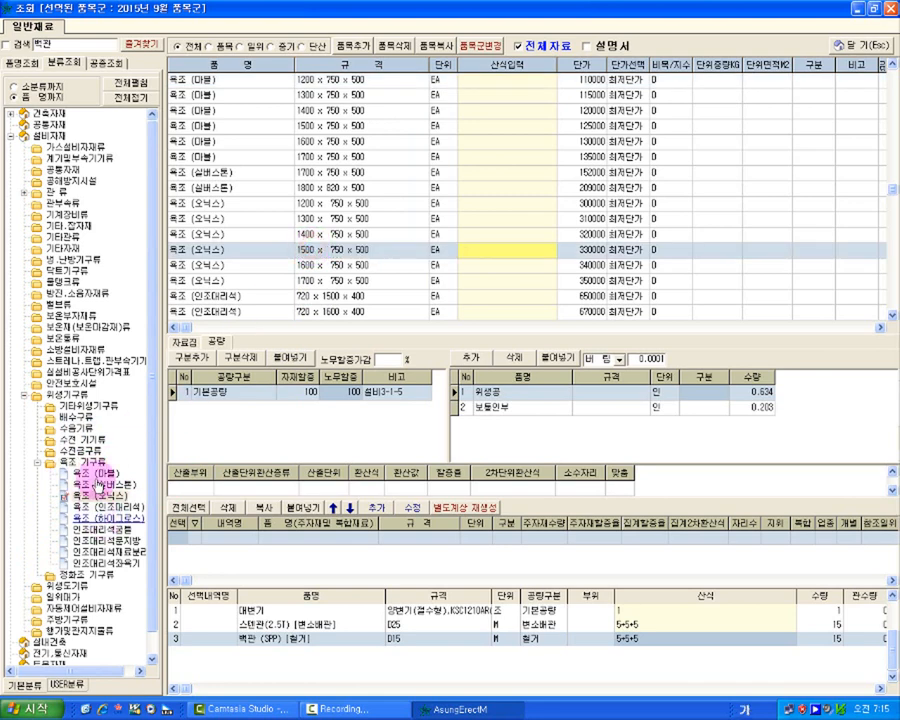
{"action": "left_click", "coordinate": [97, 530]}
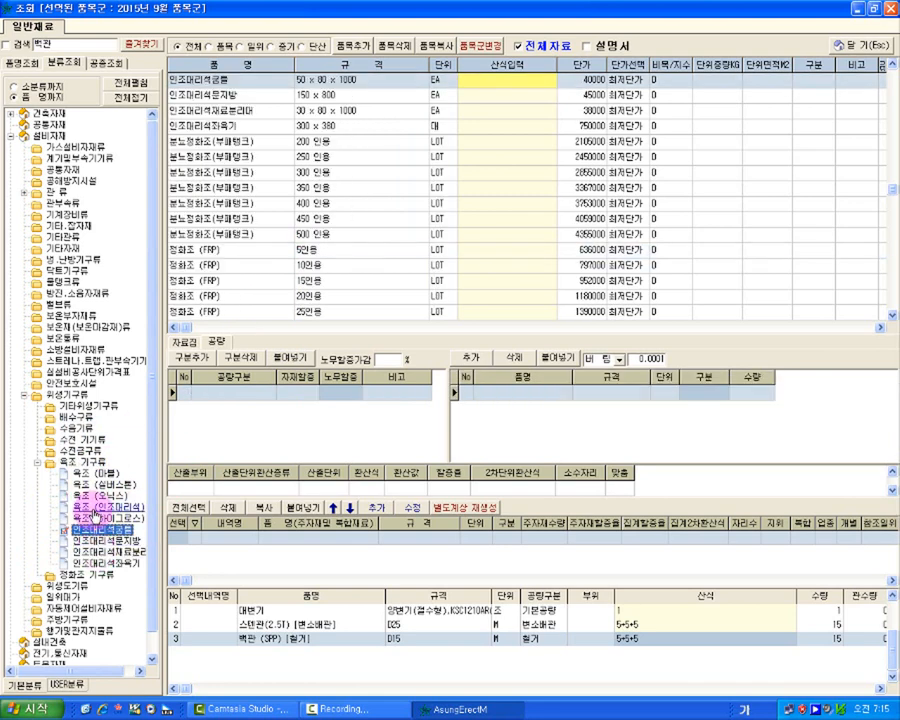
{"action": "left_click", "coordinate": [94, 508]}
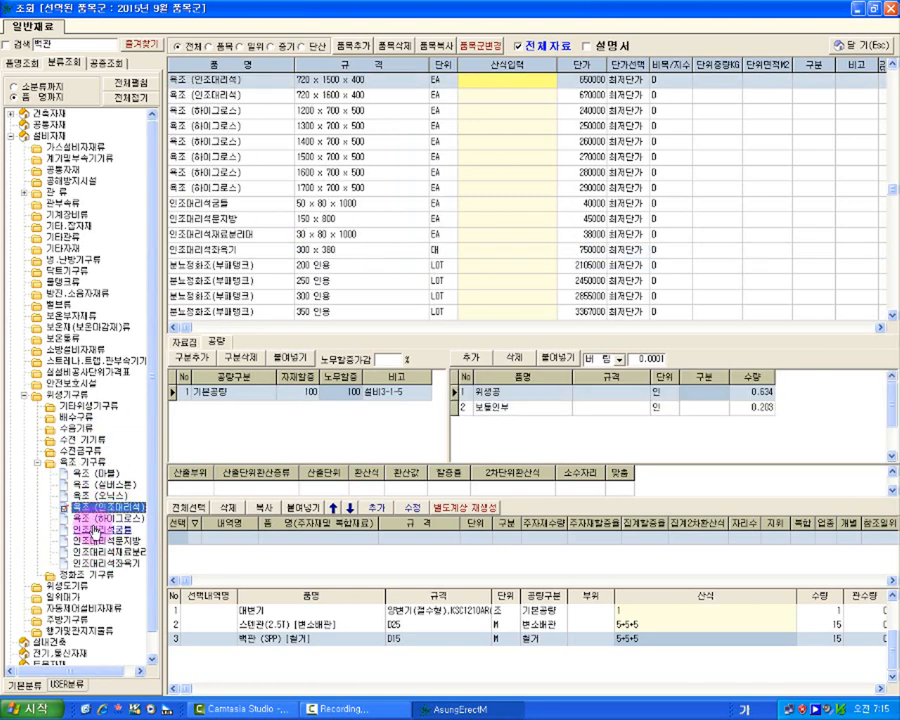
{"action": "double_click", "coordinate": [78, 451]}
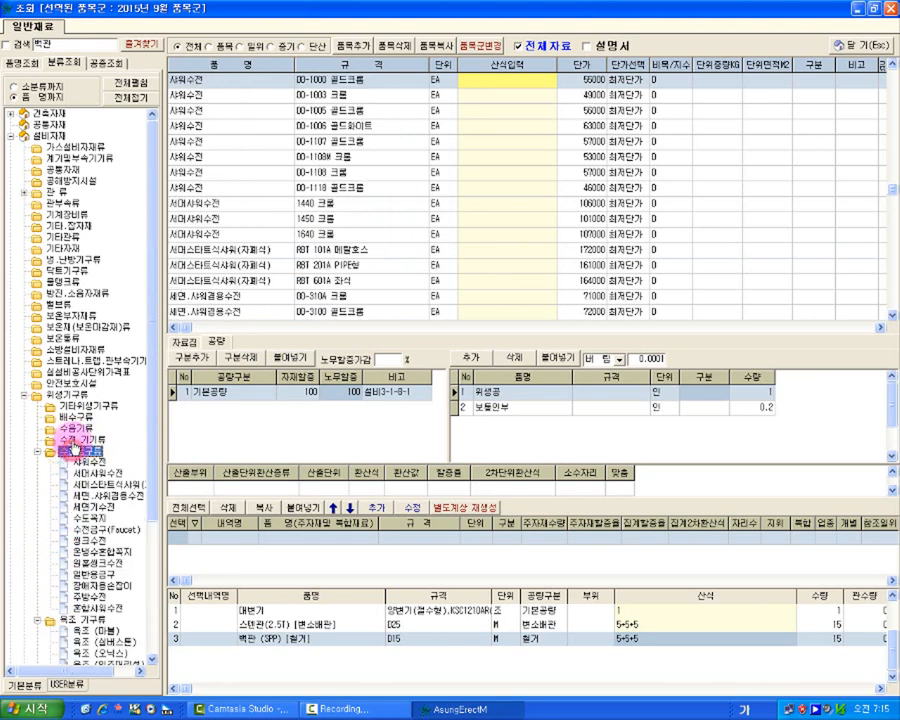
{"action": "double_click", "coordinate": [80, 428]}
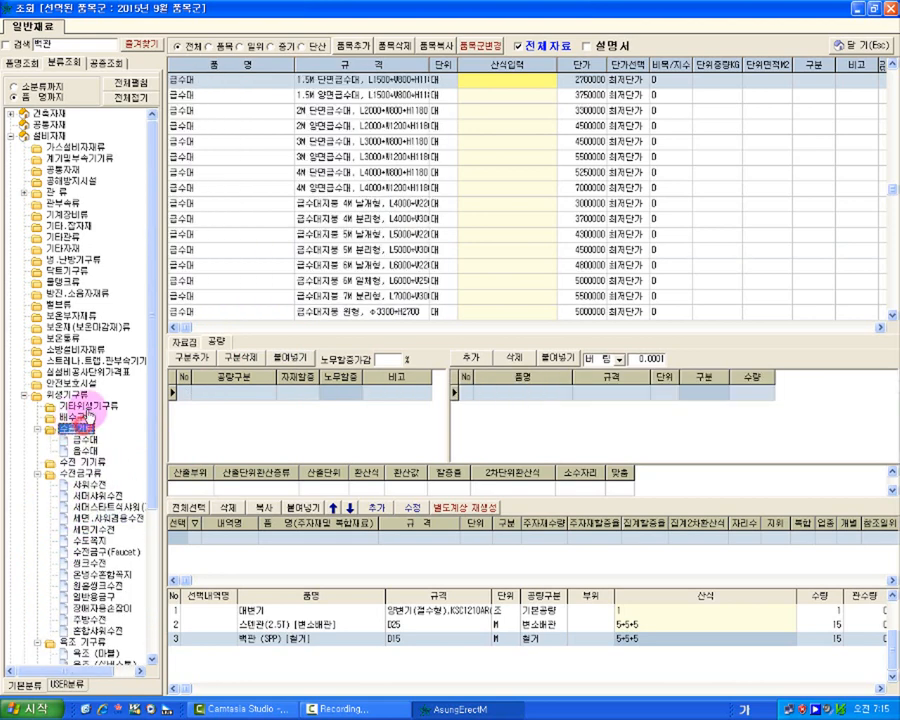
{"action": "double_click", "coordinate": [76, 419]}
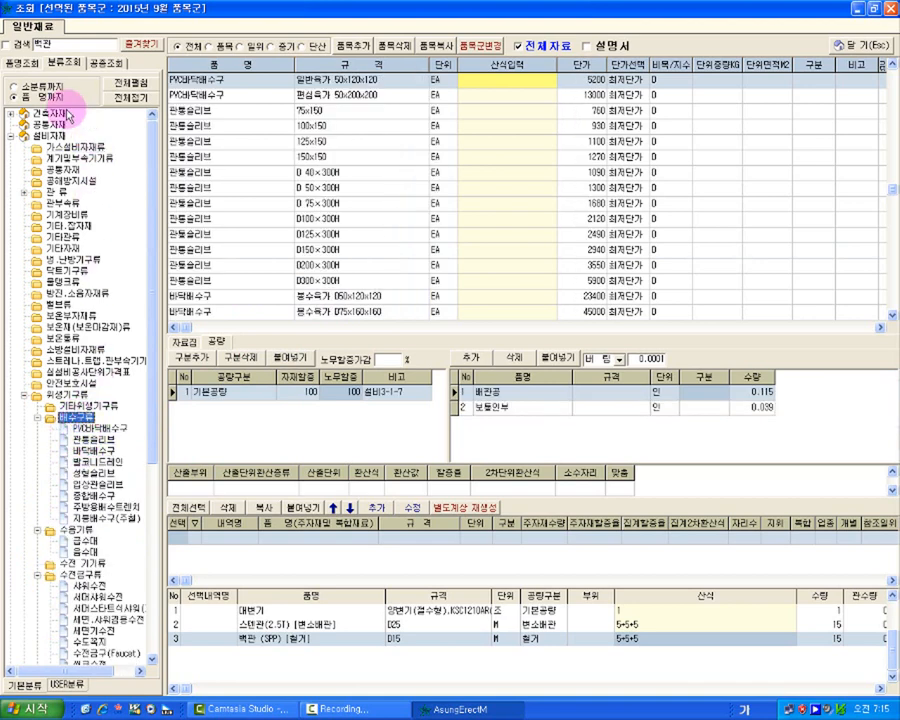
Step: Return to the lookup by item name, and open the lookup by work type to view each work type's items
{"action": "left_click", "coordinate": [26, 65]}
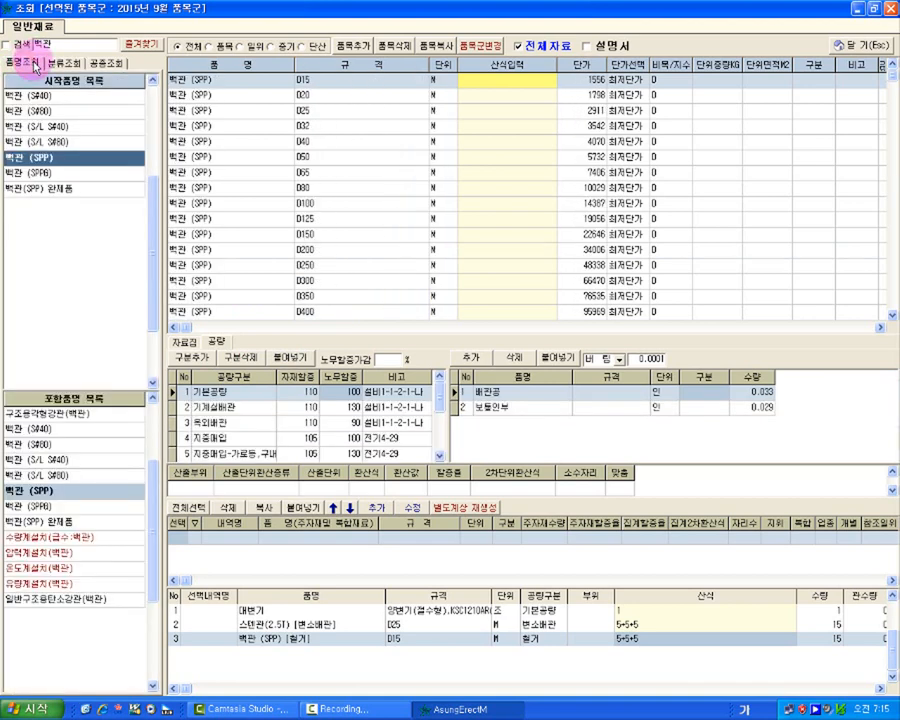
{"action": "left_click", "coordinate": [97, 63]}
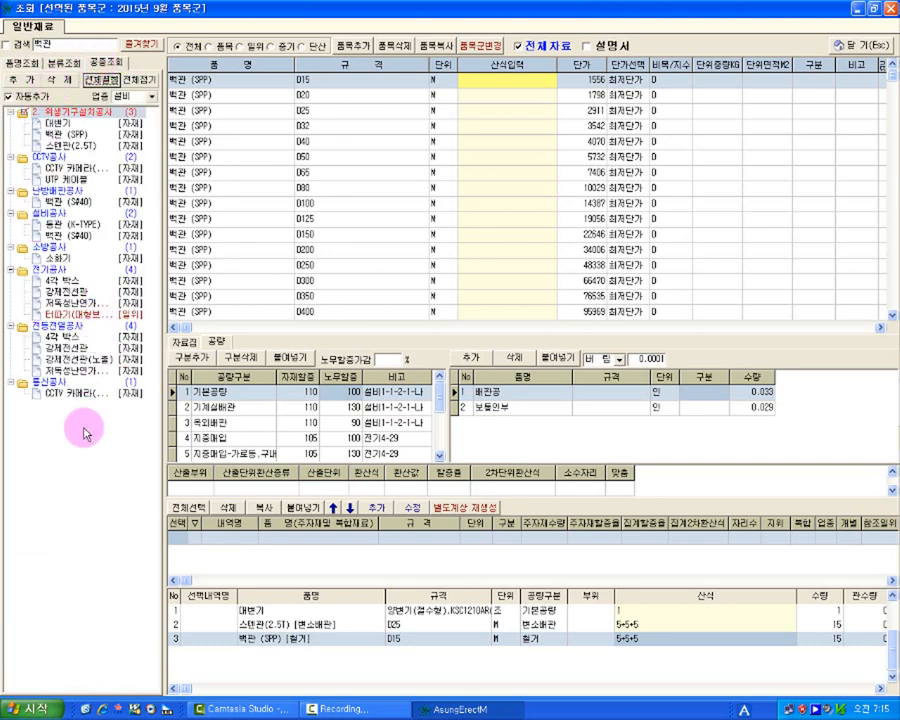
Step: View the 대변기 and 백관 (SPP) items of 2. 위생기구설치공사 and return to the lookup by item name
{"action": "left_click", "coordinate": [59, 125]}
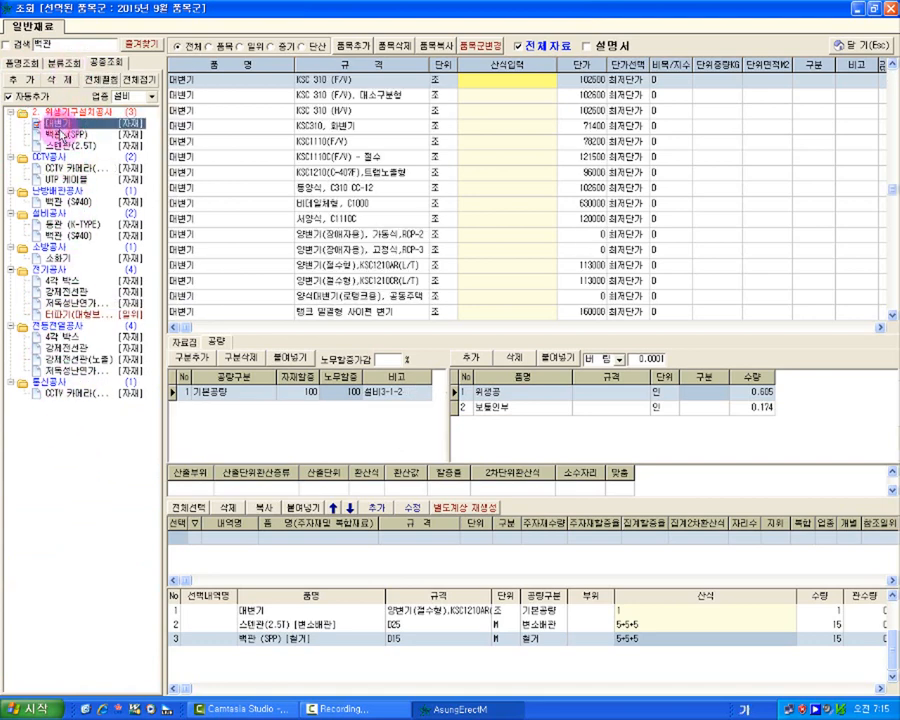
{"action": "left_click", "coordinate": [62, 134]}
{"action": "left_click", "coordinate": [22, 63]}
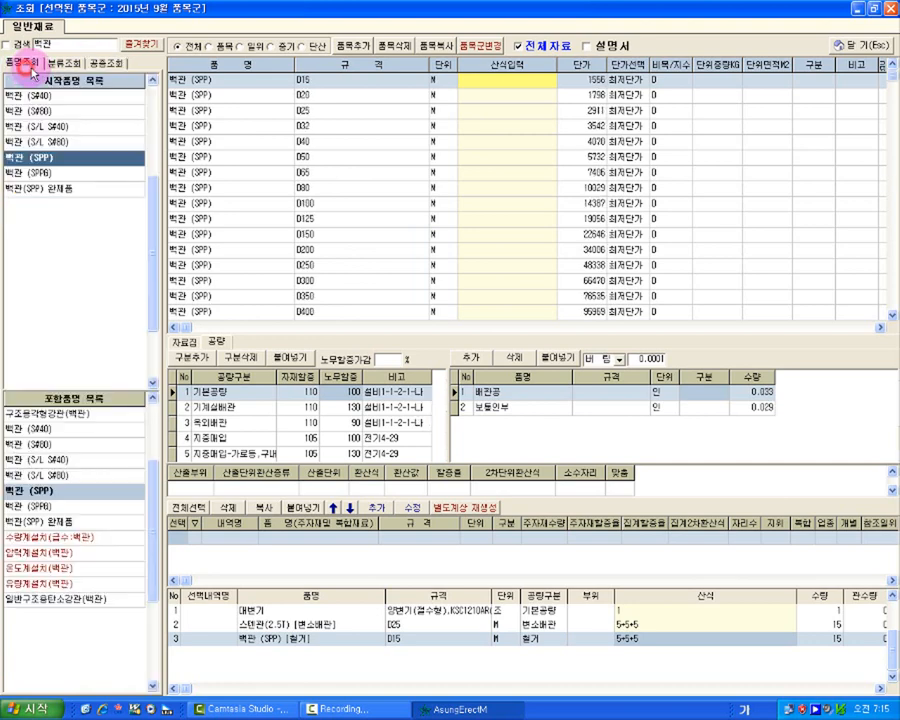
Step: Browse the USER분류 classification, viewing the 일 위 잡철 items and the 동관 (L-TYPE) sizes under 관종류 일반관
{"action": "left_click", "coordinate": [65, 63]}
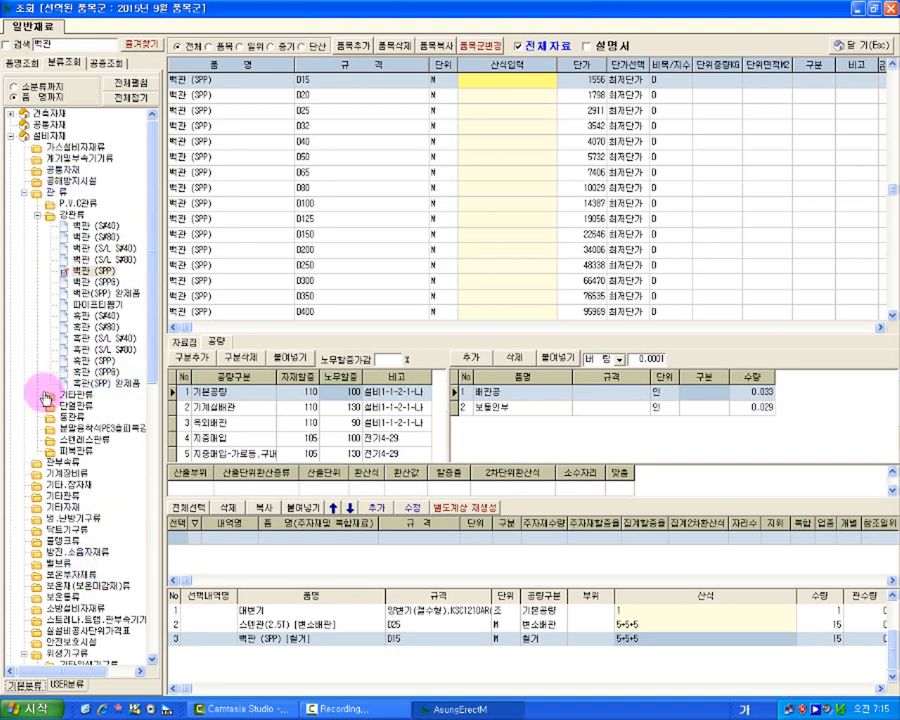
{"action": "left_click", "coordinate": [69, 687]}
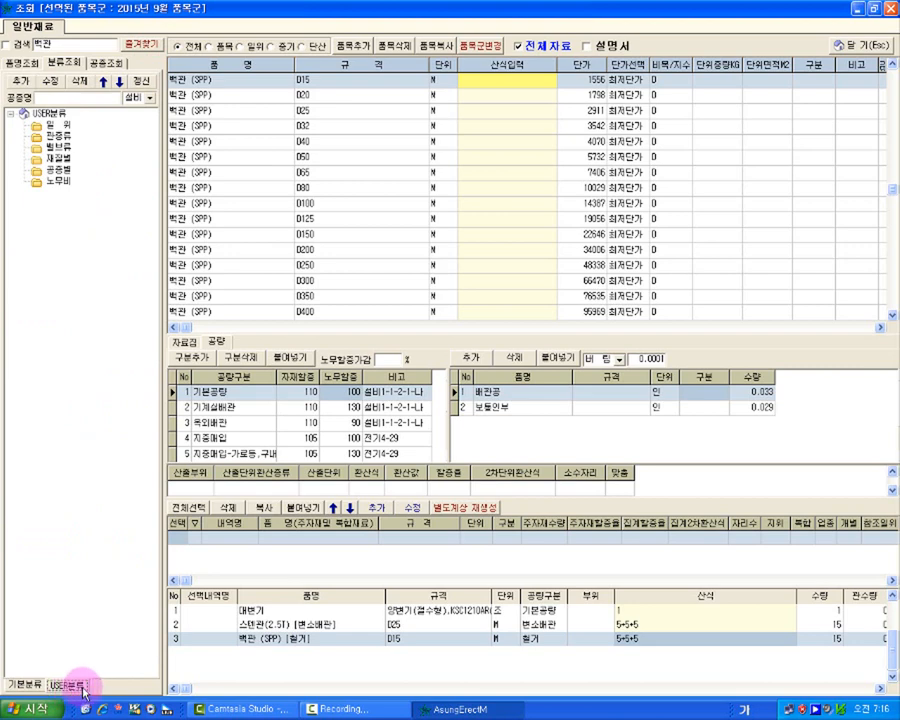
{"action": "left_click", "coordinate": [23, 125]}
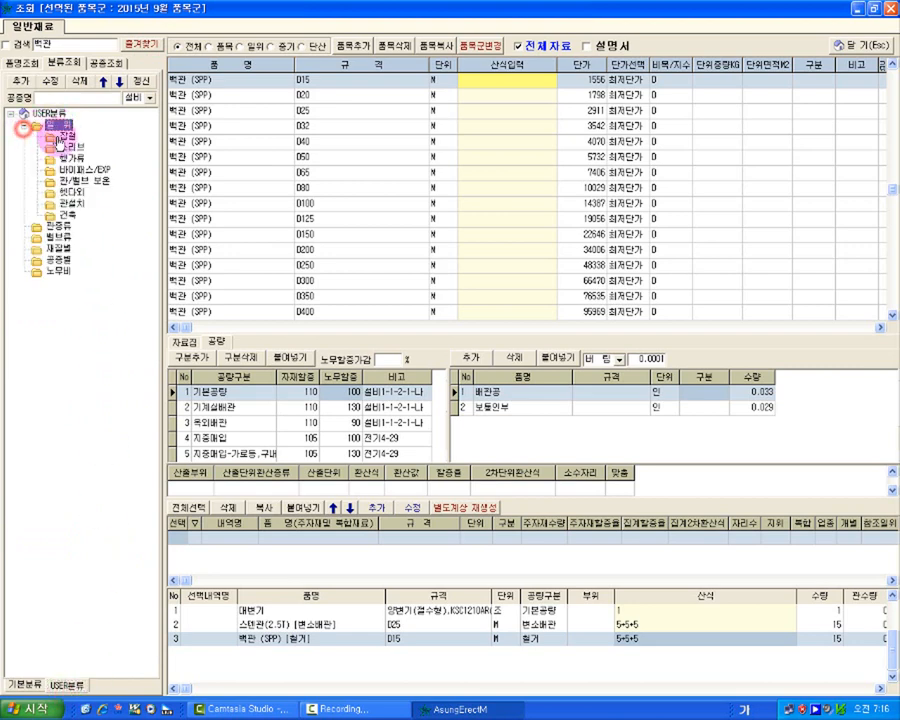
{"action": "left_click", "coordinate": [70, 147]}
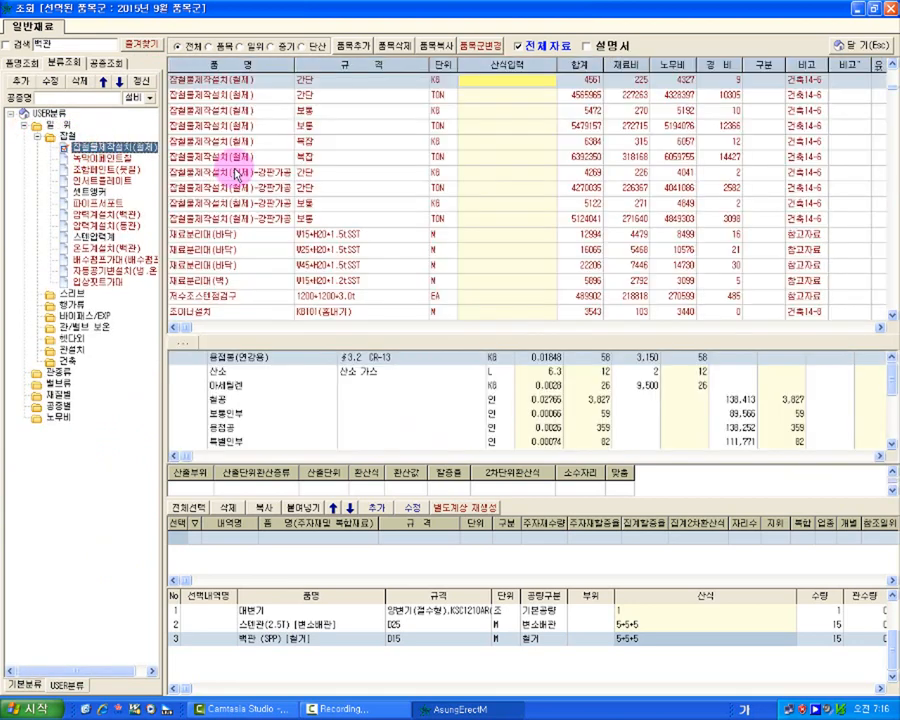
{"action": "left_click", "coordinate": [62, 373]}
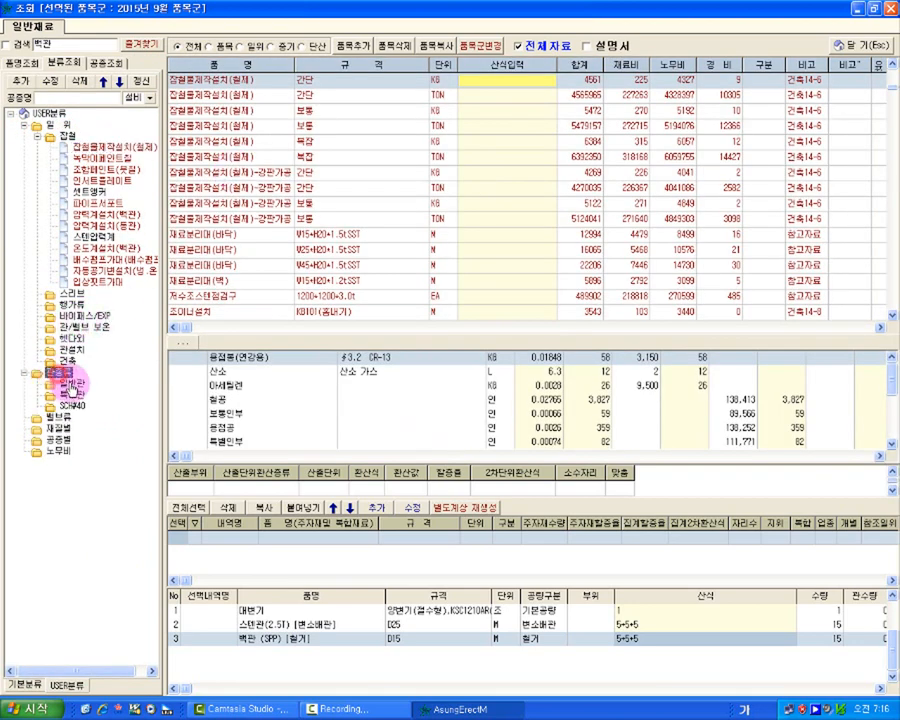
{"action": "left_click", "coordinate": [71, 386]}
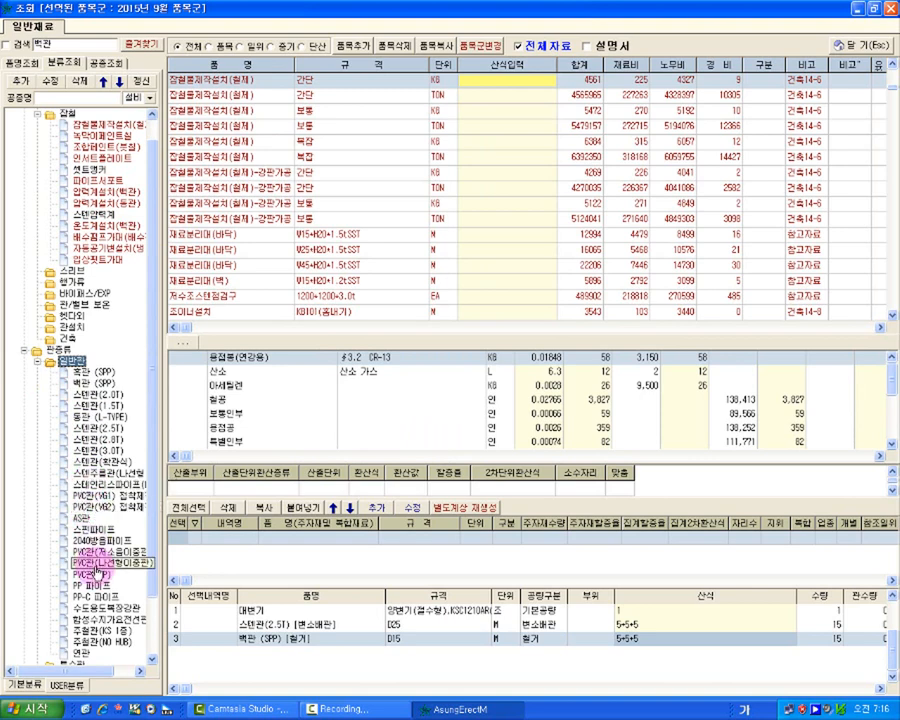
{"action": "left_click", "coordinate": [96, 417]}
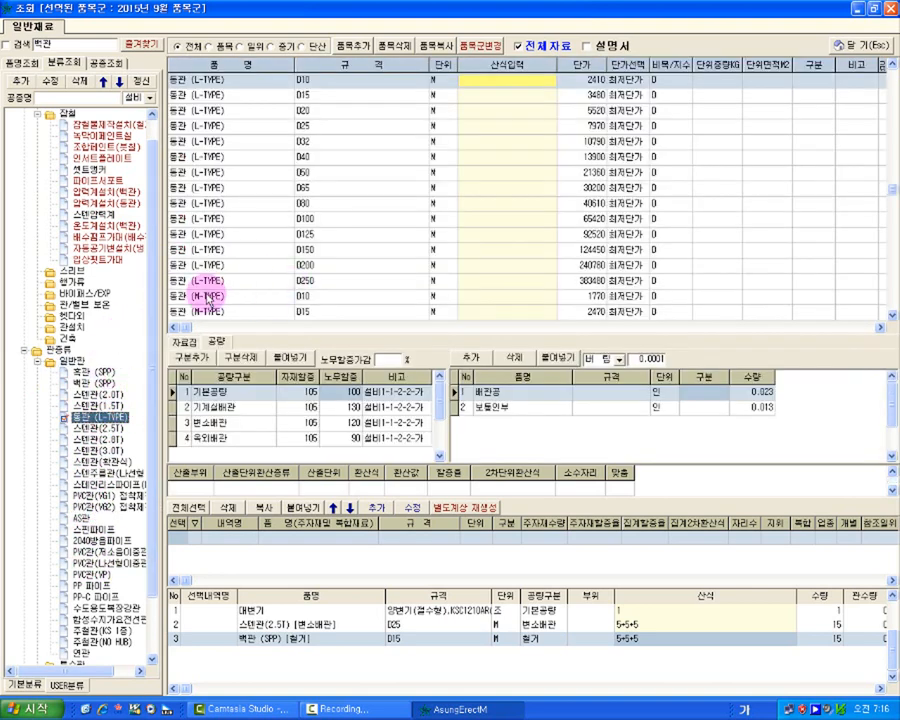
{"action": "left_click", "coordinate": [264, 172]}
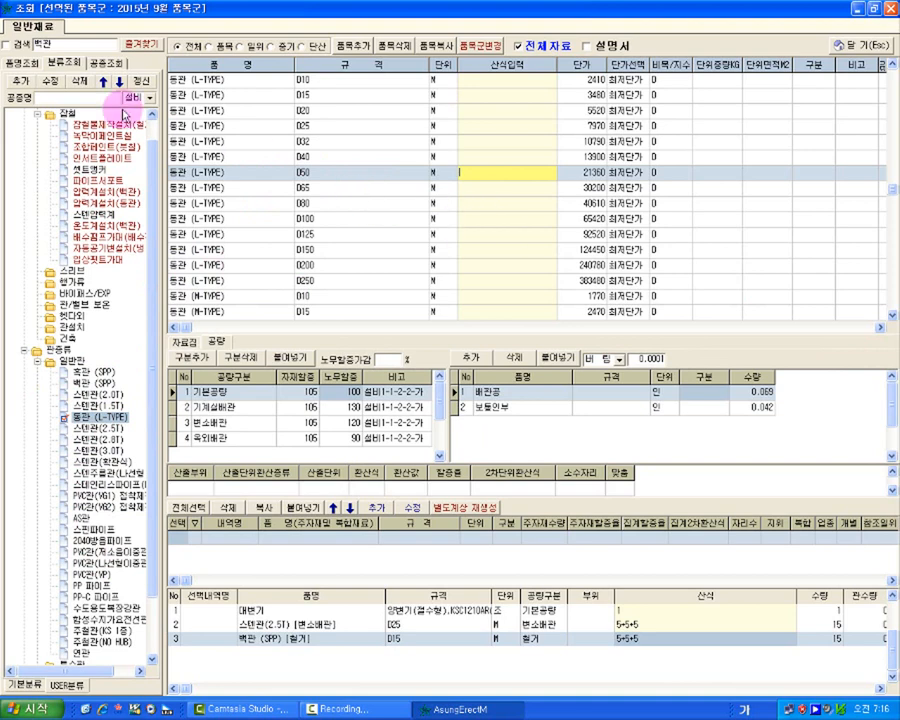
Step: Switch between the lookups by item name and by classification, ending in the lookup by item name
{"action": "left_click", "coordinate": [26, 61]}
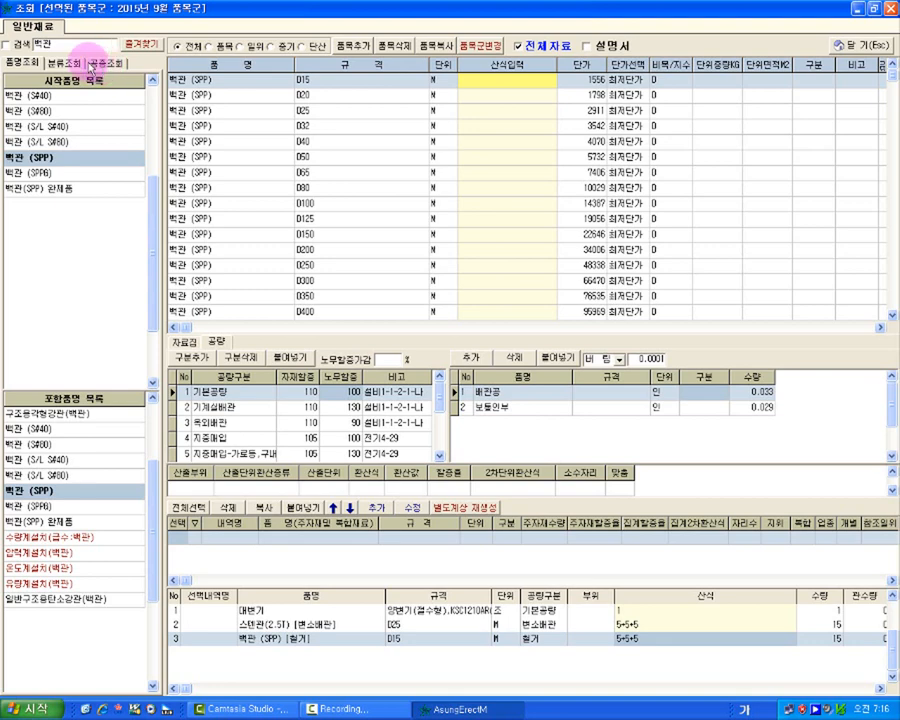
{"action": "left_click", "coordinate": [62, 62]}
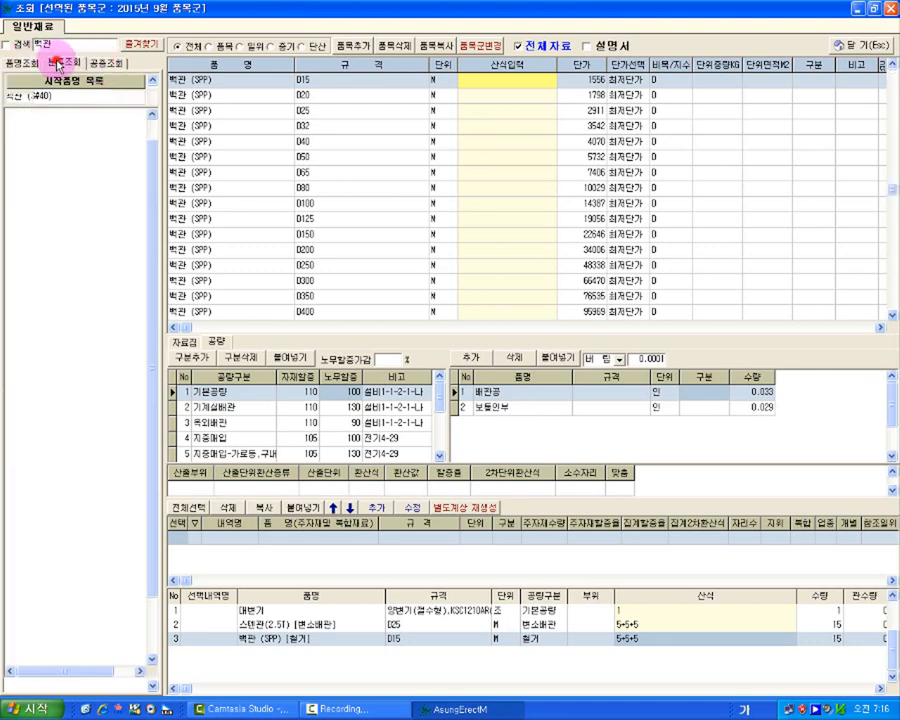
{"action": "left_click", "coordinate": [20, 63]}
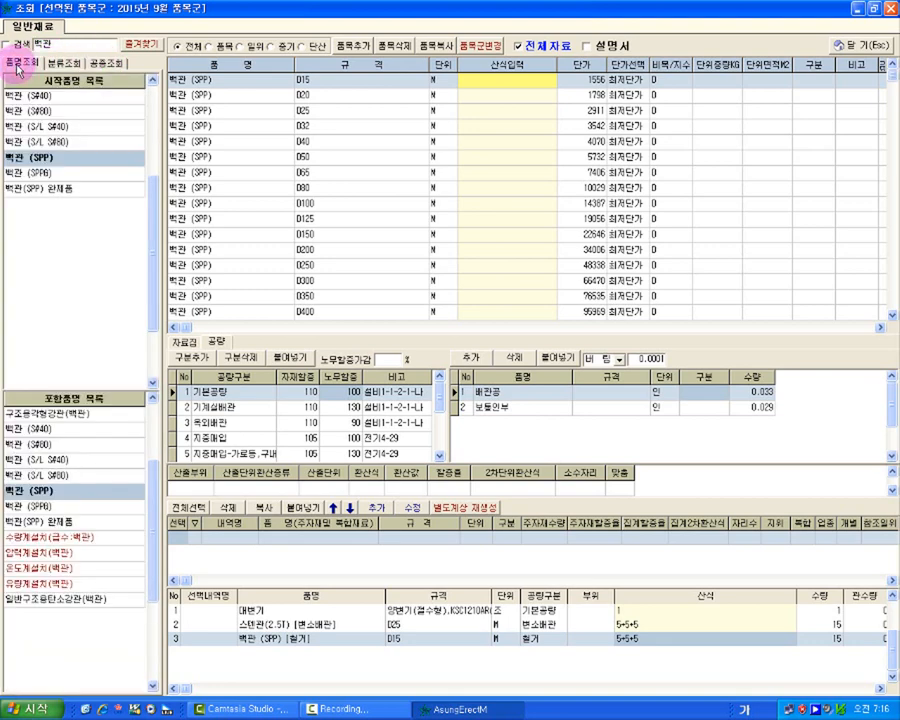
Step: Search the item names for 보일러 and, after going through the boiler types, open 온수보일러(진공-수평형)
{"action": "left_click", "coordinate": [57, 45]}
{"action": "double_click", "coordinate": [38, 43]}
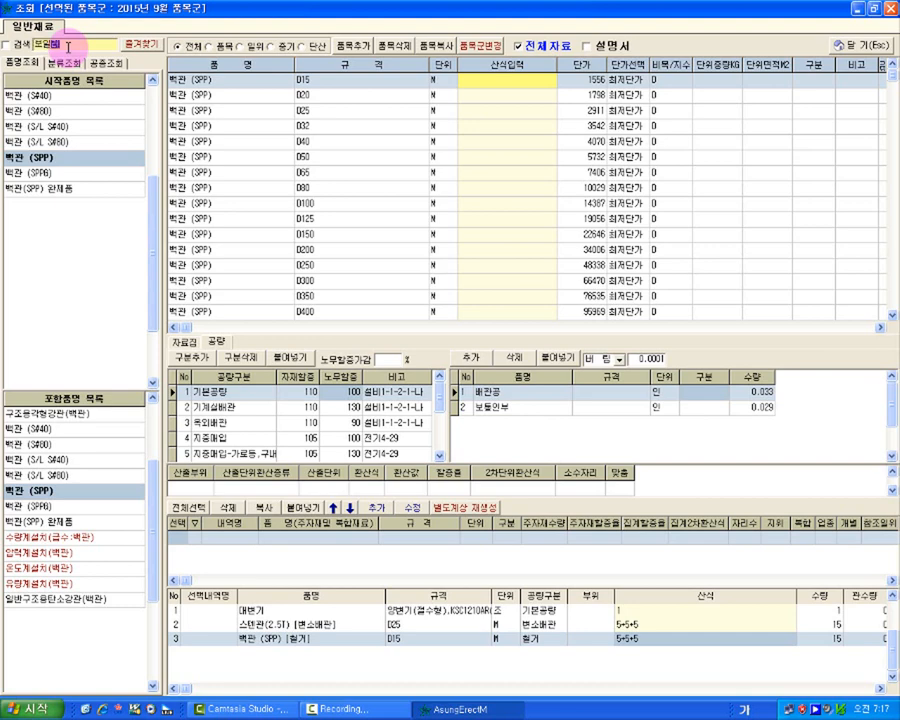
{"action": "key", "text": "Return"}
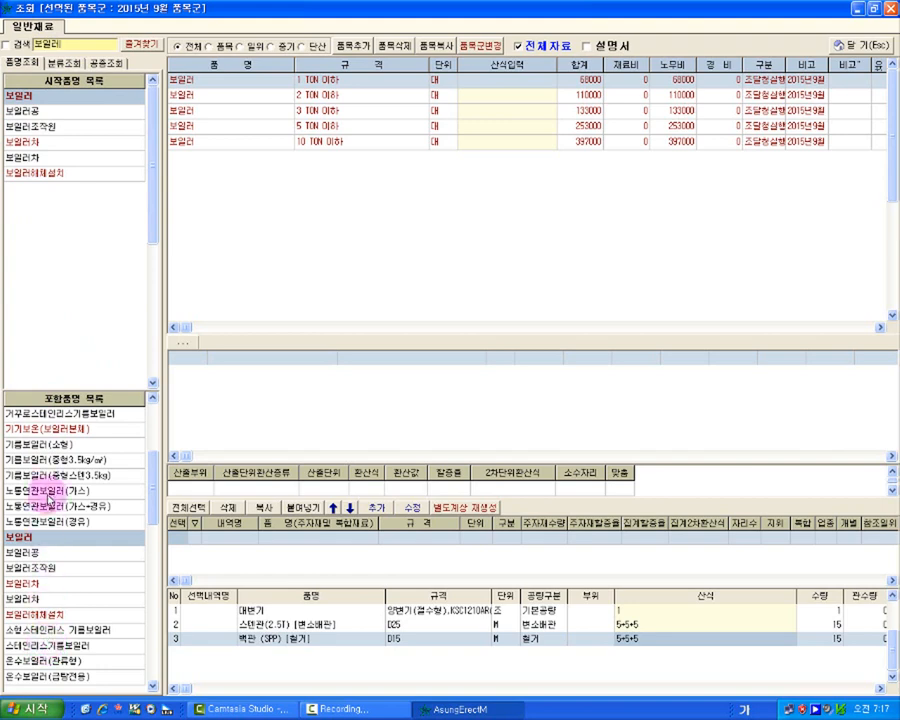
{"action": "left_click", "coordinate": [32, 447]}
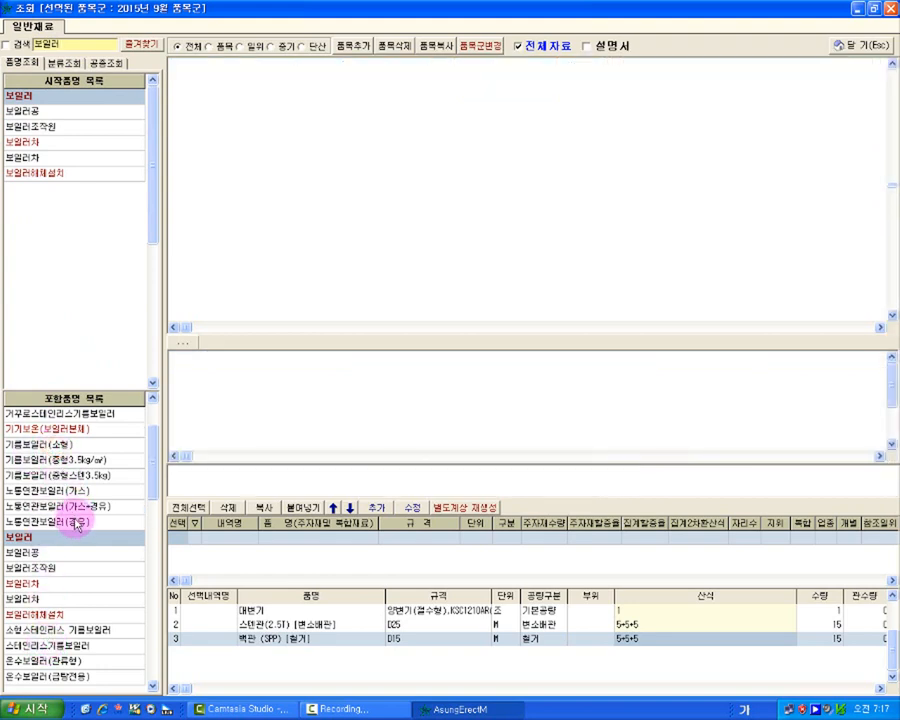
{"action": "left_click", "coordinate": [56, 661]}
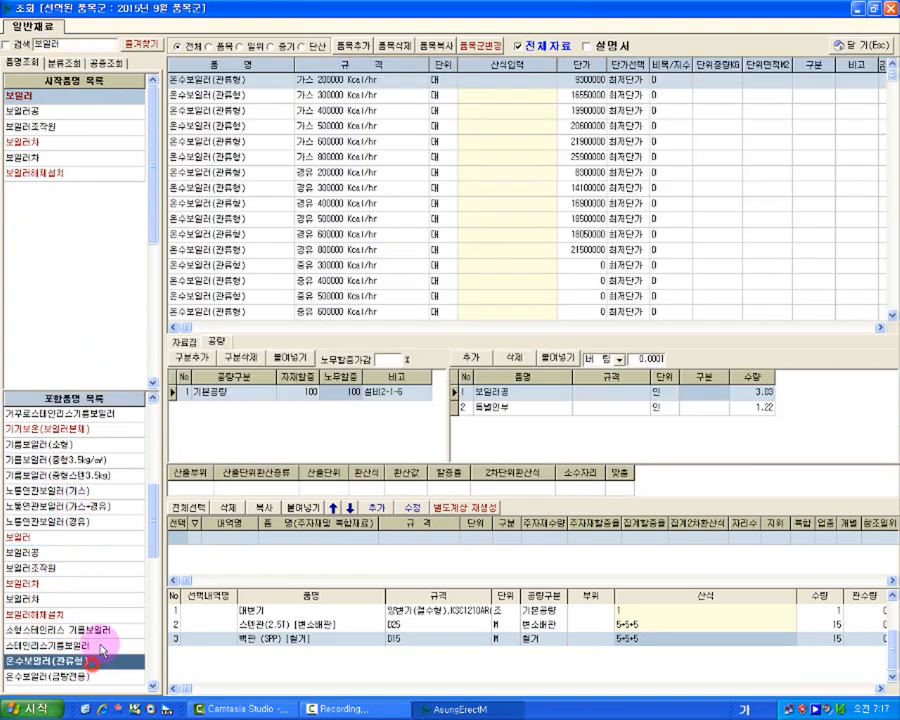
{"action": "key", "text": "Down"}
{"action": "key", "text": "Down"}
{"action": "key", "text": "Down"}
{"action": "key", "text": "Down"}
{"action": "key", "text": "Down"}
{"action": "key", "text": "Down"}
{"action": "key", "text": "Down"}
{"action": "key", "text": "Down"}
{"action": "key", "text": "Down"}
{"action": "key", "text": "Down"}
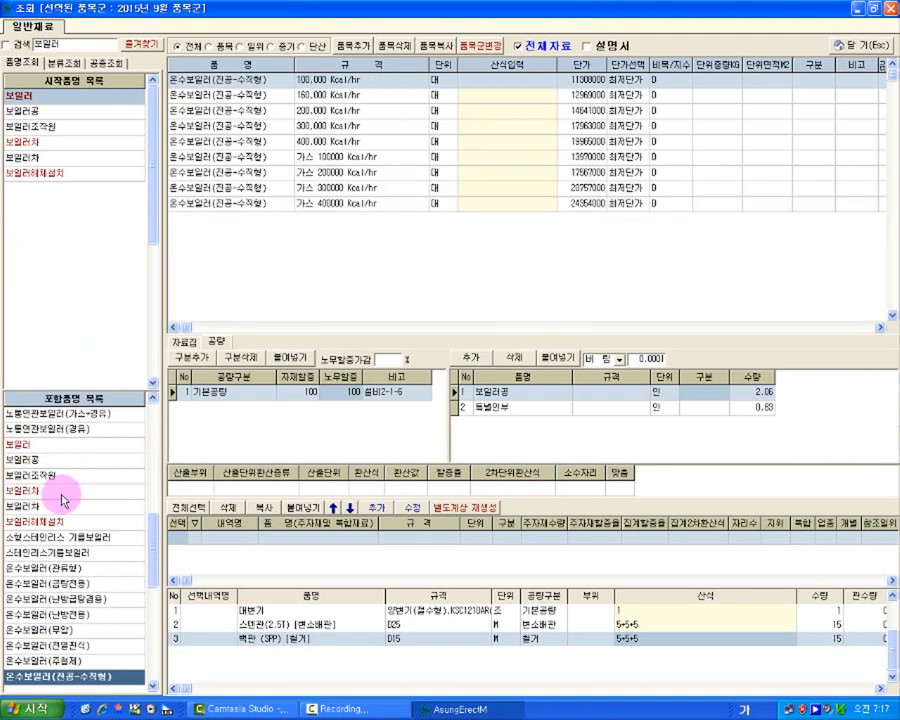
{"action": "scroll", "coordinate": [60, 522], "scroll_direction": "down", "scroll_amount": 2}
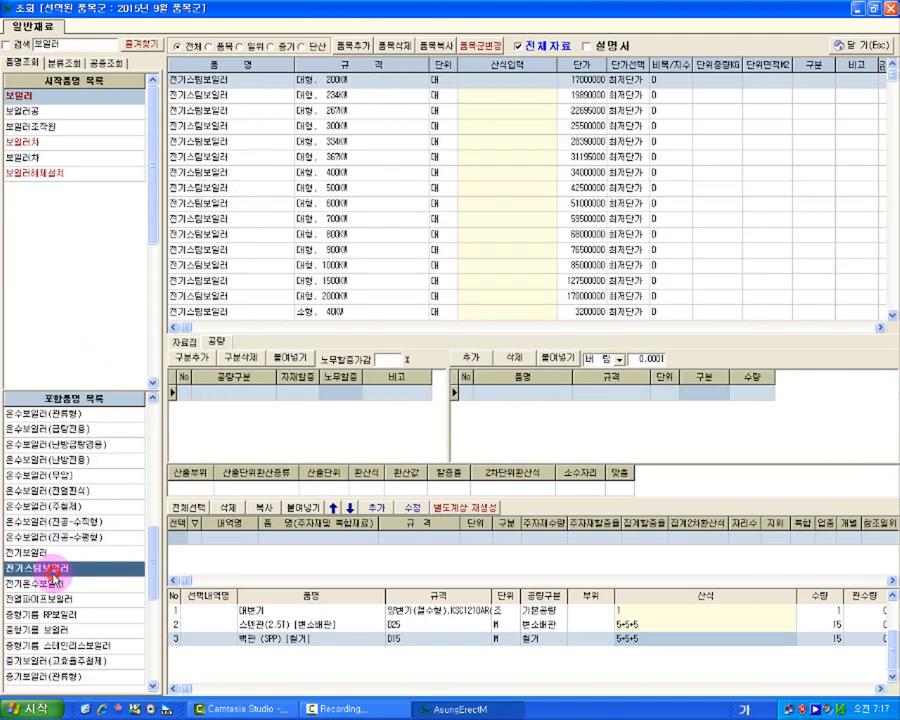
{"action": "left_click", "coordinate": [60, 537]}
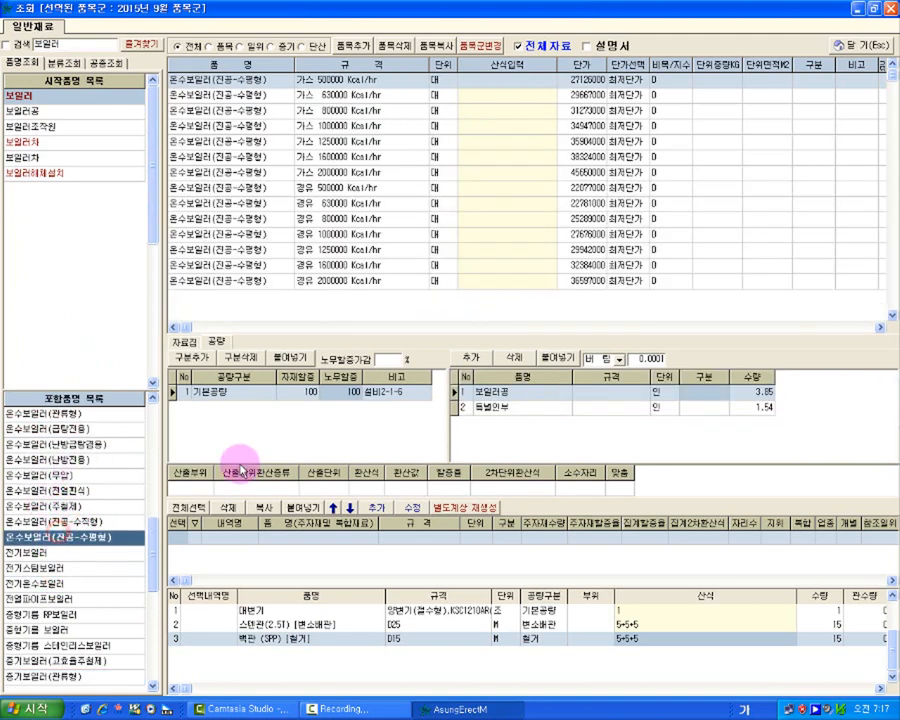
Step: Add the 가스 1000000 Kcal/hr 온수보일러(진공-수평형) to the 1층 takeoff with the formula 1 and close the lookup
{"action": "left_click", "coordinate": [389, 127]}
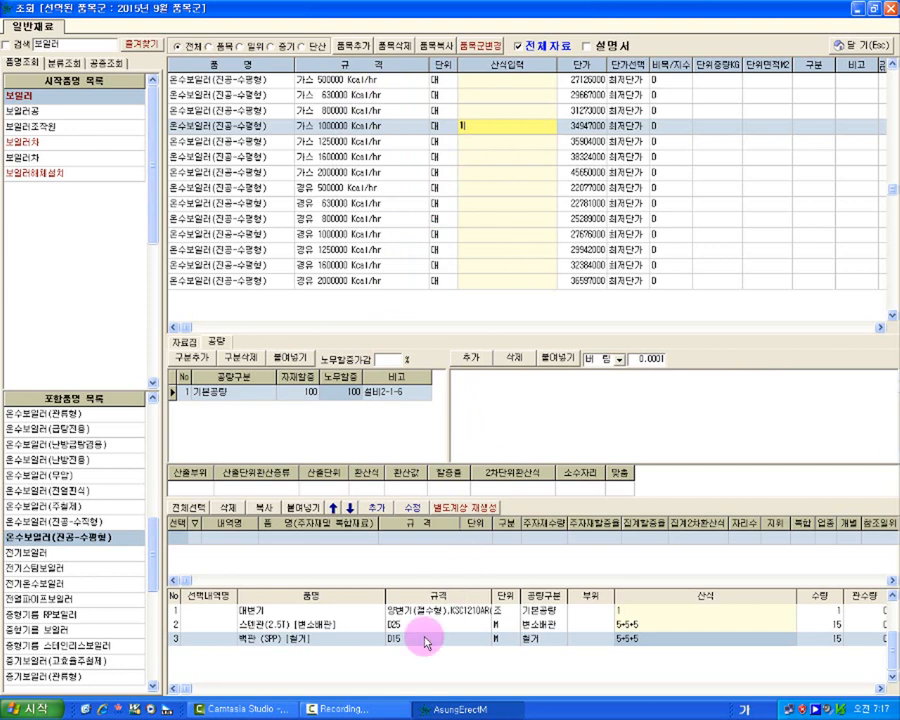
{"action": "key", "text": "Return"}
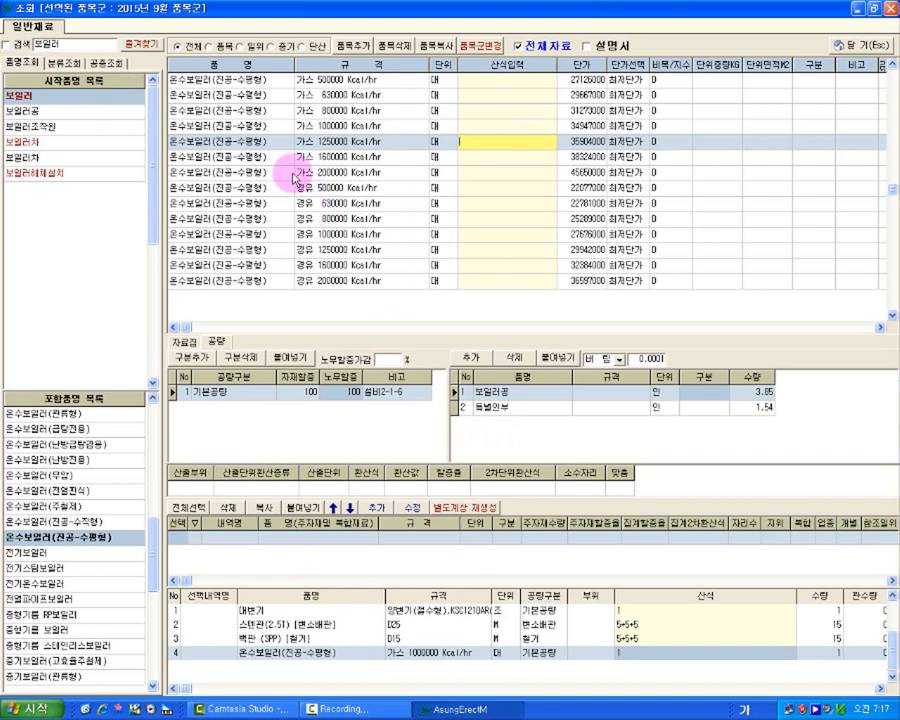
{"action": "left_click", "coordinate": [855, 46]}
{"action": "left_click", "coordinate": [17, 389]}
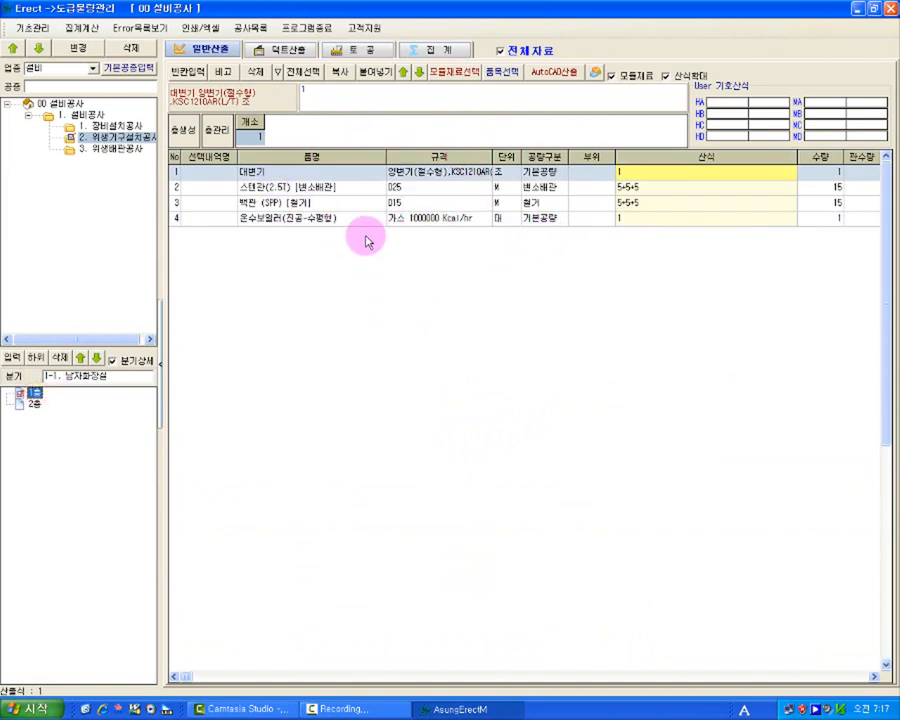
Step: Add a branch named 위생배관 under 3. 위생배관공사 and select it
{"action": "left_click", "coordinate": [108, 148]}
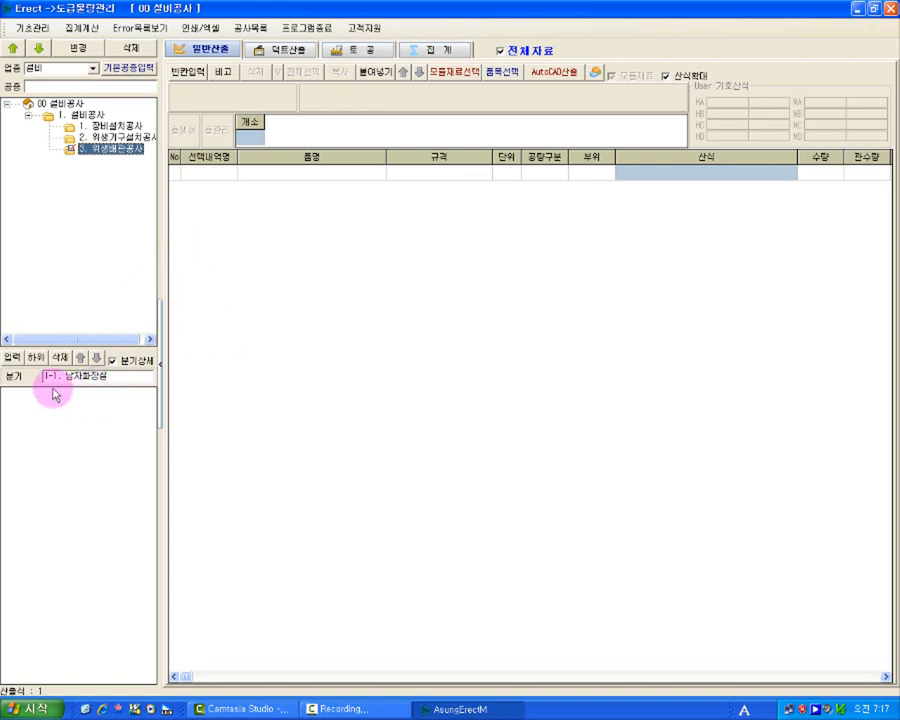
{"action": "left_click_drag", "start_coordinate": [113, 375], "coordinate": [28, 374]}
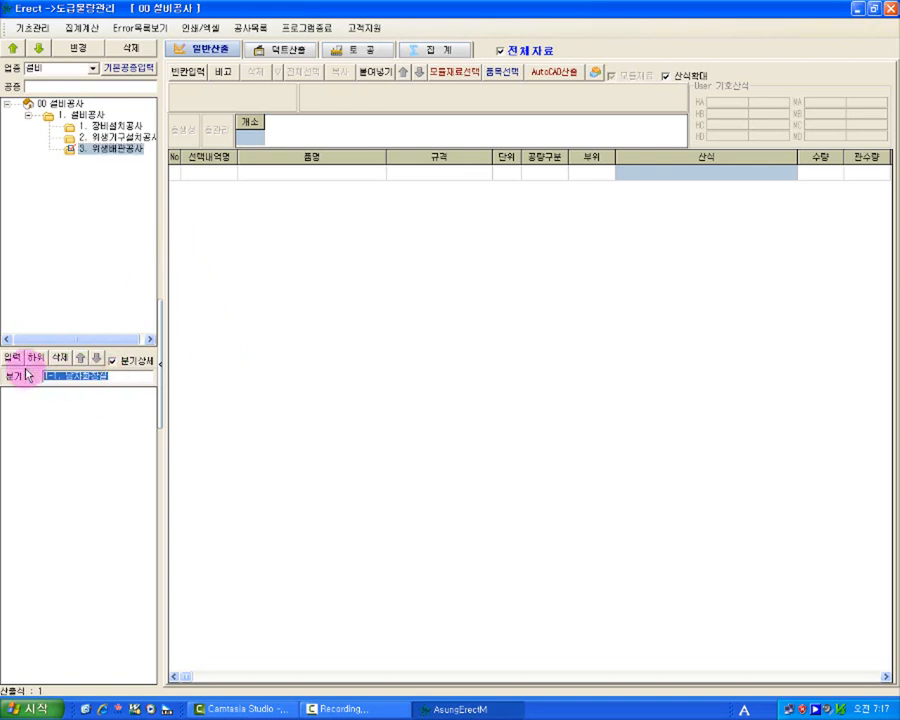
{"action": "type", "text": "dnil"}
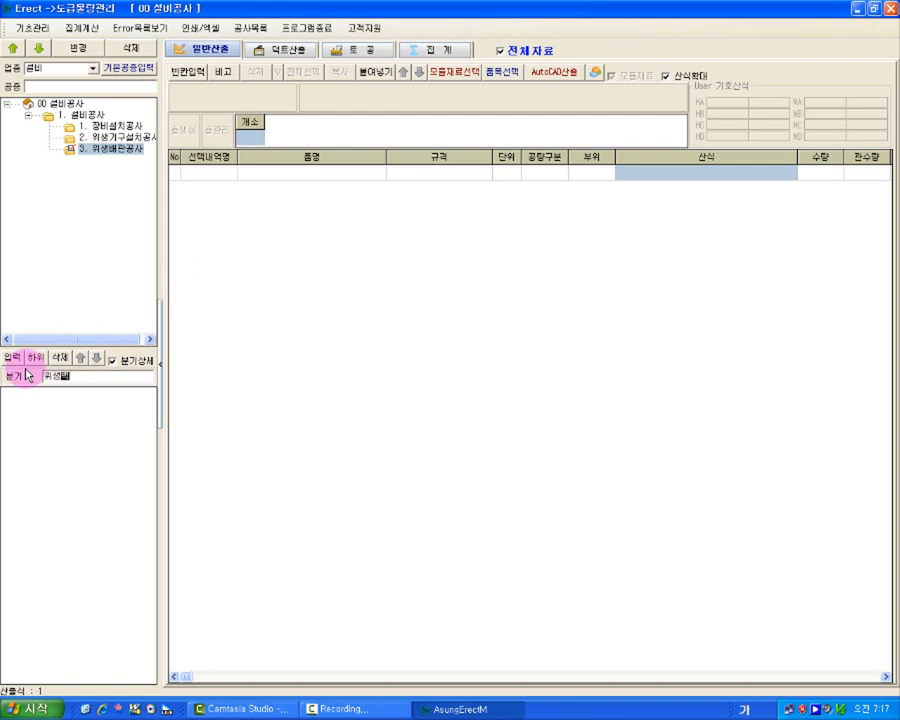
{"action": "key", "text": "Return"}
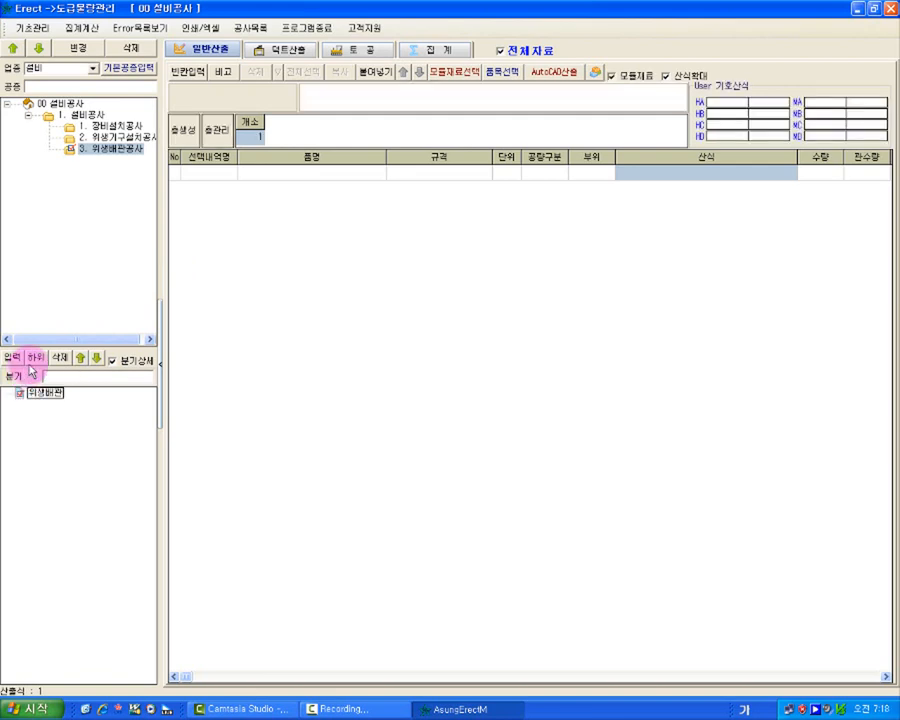
{"action": "left_click", "coordinate": [36, 396]}
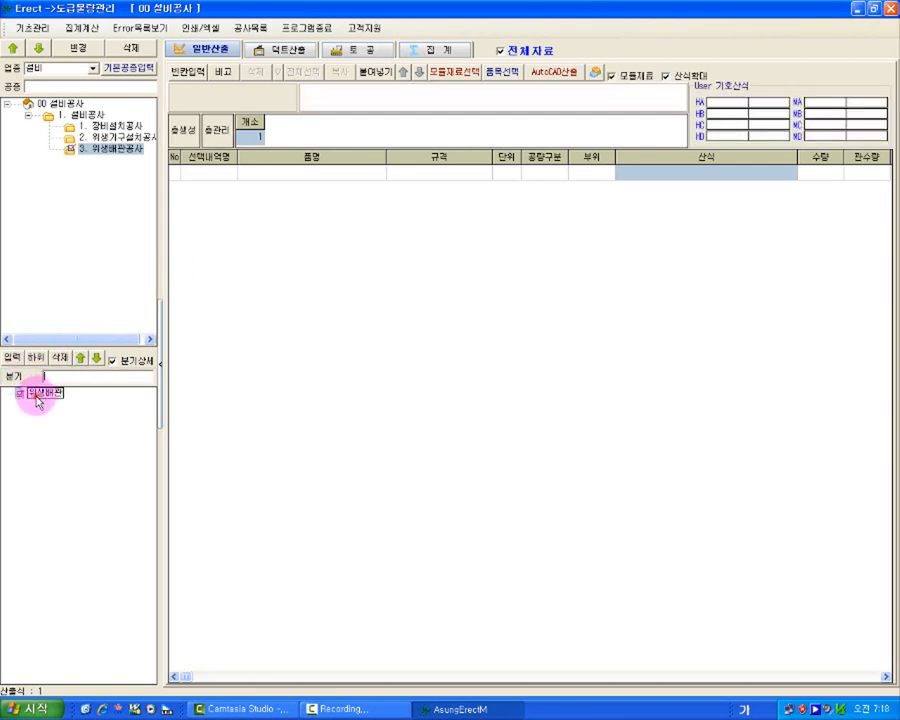
Step: Look up 스텐관 and add the D10 스텐관(2.5T) with the 변소배관 labour class and the formula 5+5+5
{"action": "left_click", "coordinate": [502, 72]}
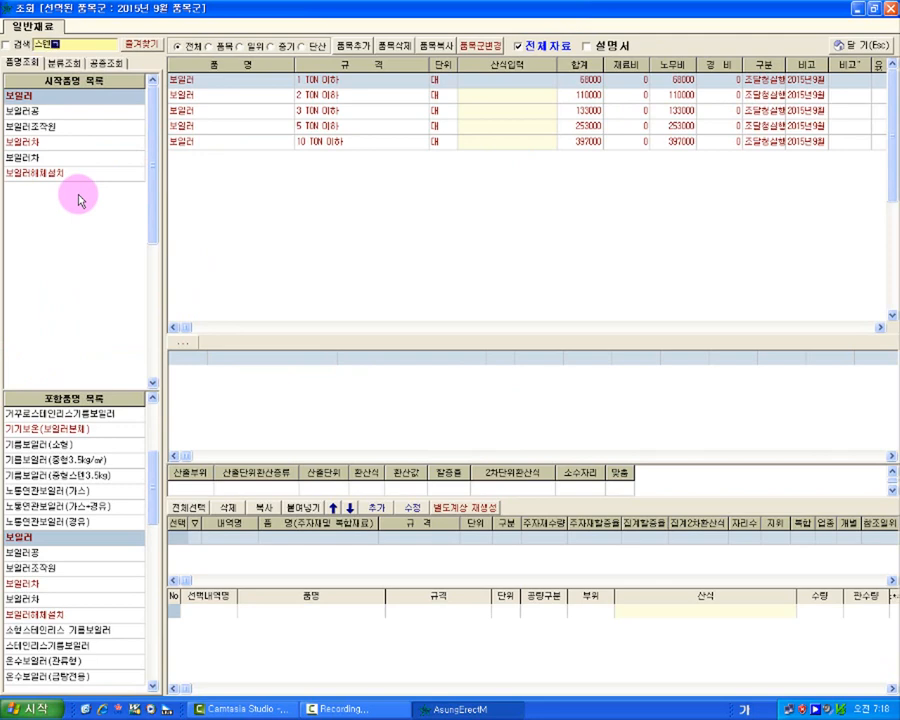
{"action": "key", "text": "Return"}
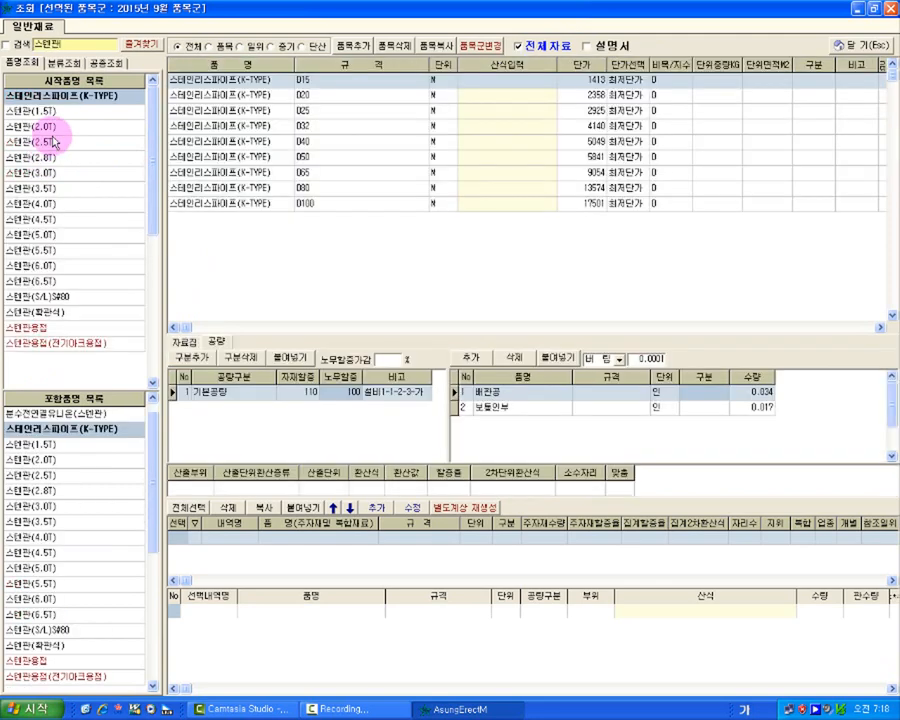
{"action": "left_click", "coordinate": [60, 141]}
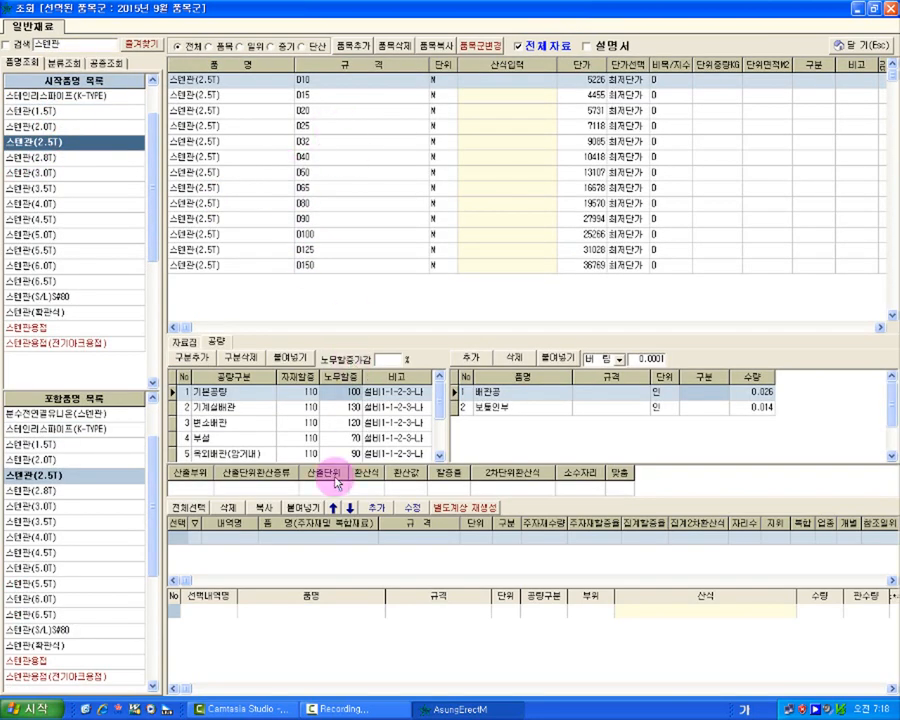
{"action": "left_click", "coordinate": [280, 424]}
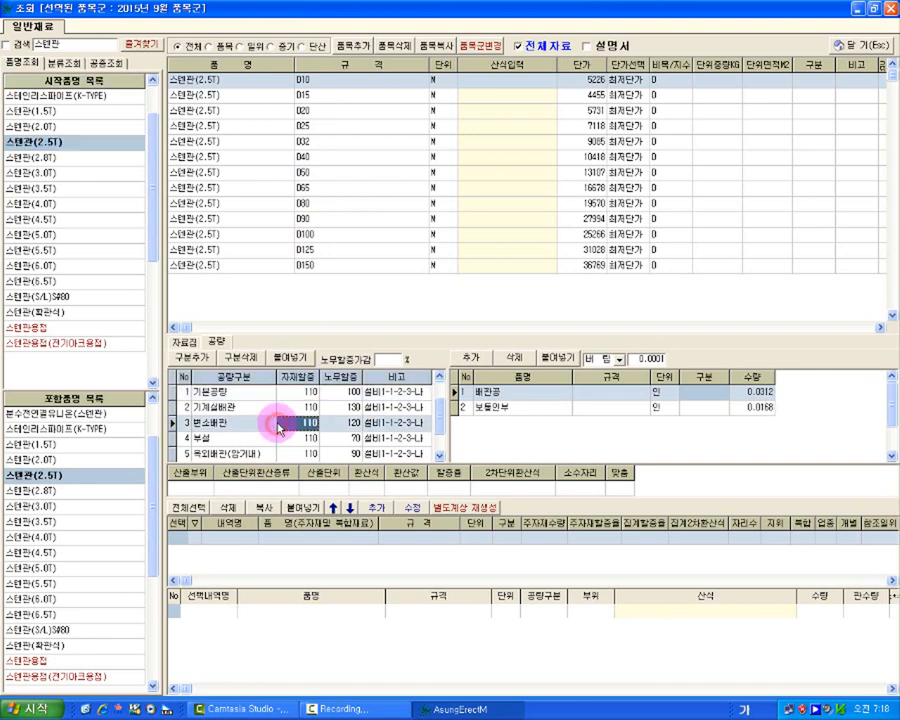
{"action": "left_click", "coordinate": [479, 84]}
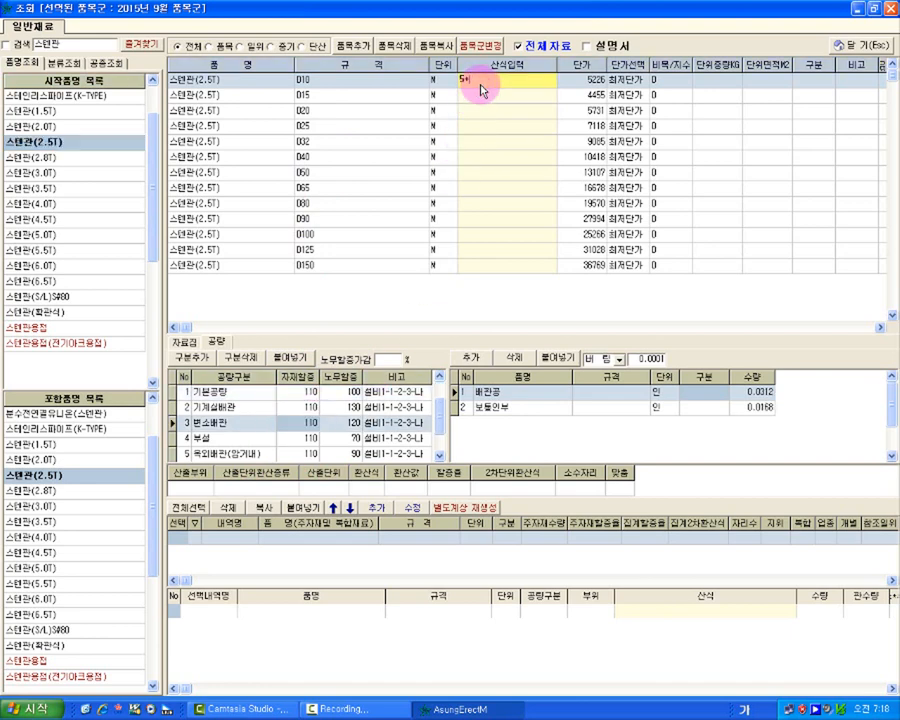
{"action": "key", "text": "Return"}
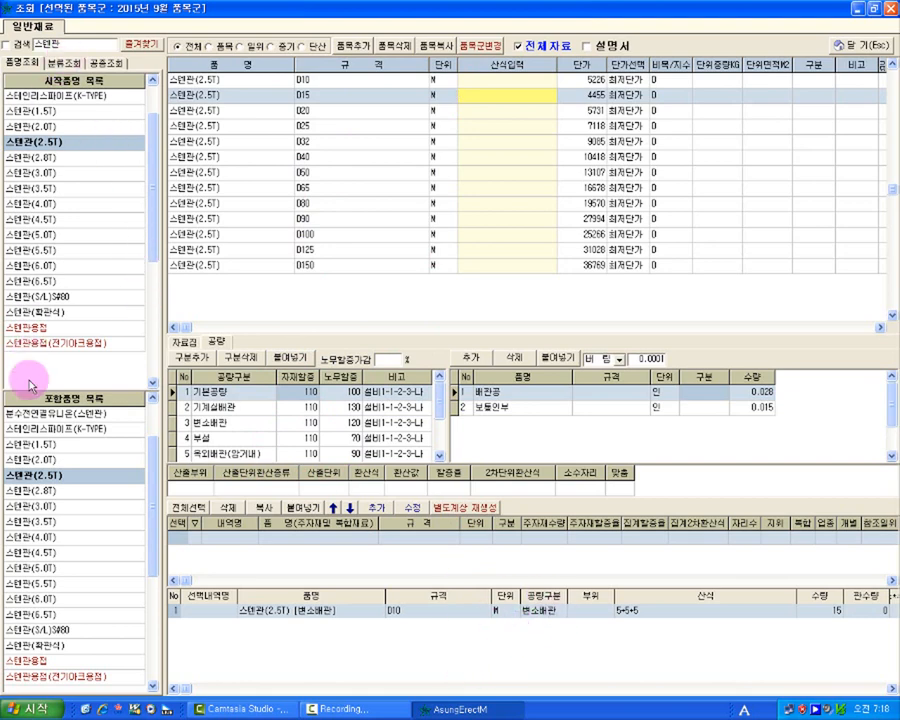
Step: Search the item names for 엘보 and open 엘보 (스텐 용접 S#20)
{"action": "double_click", "coordinate": [58, 44]}
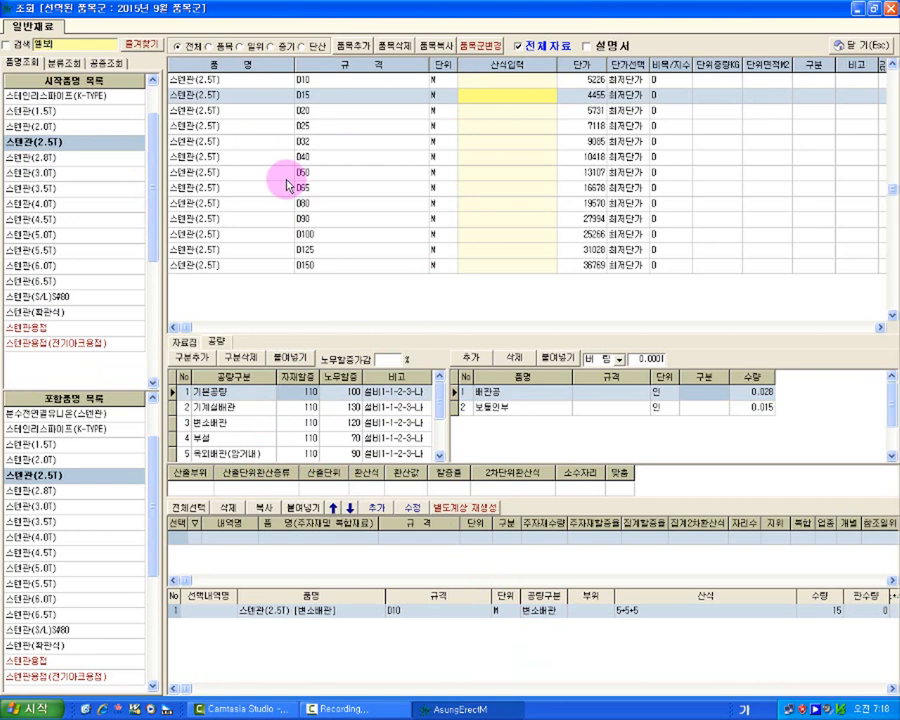
{"action": "type", "text": "엘보"}
{"action": "key", "text": "Return"}
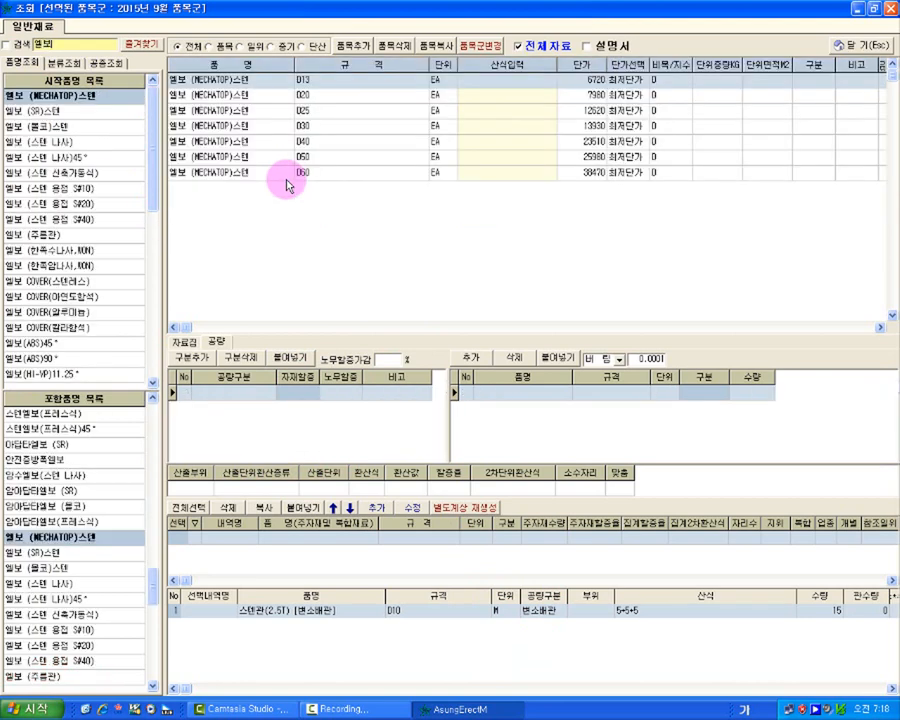
{"action": "left_click", "coordinate": [62, 203]}
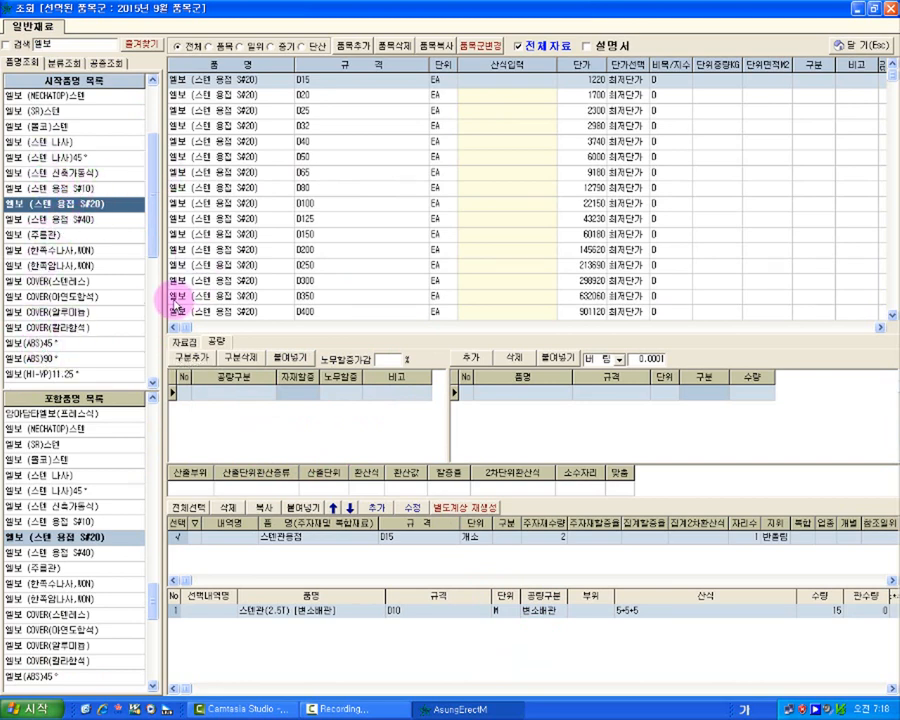
Step: Search the item names for 나사식 and look through the 나사식강관이음쇠 fitting types and sizes
{"action": "double_click", "coordinate": [58, 44]}
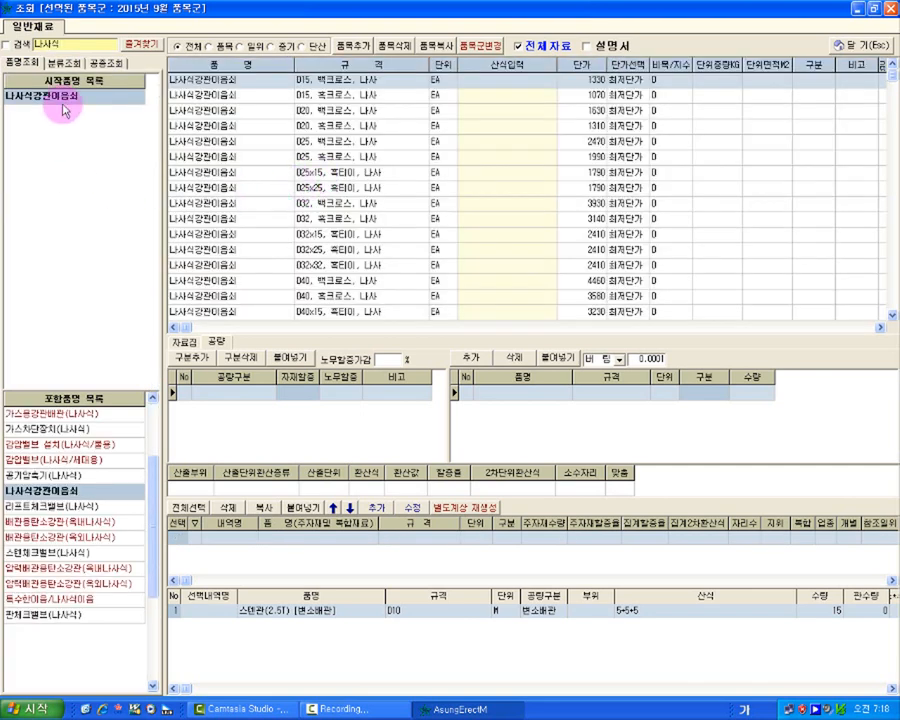
{"action": "left_click", "coordinate": [66, 100]}
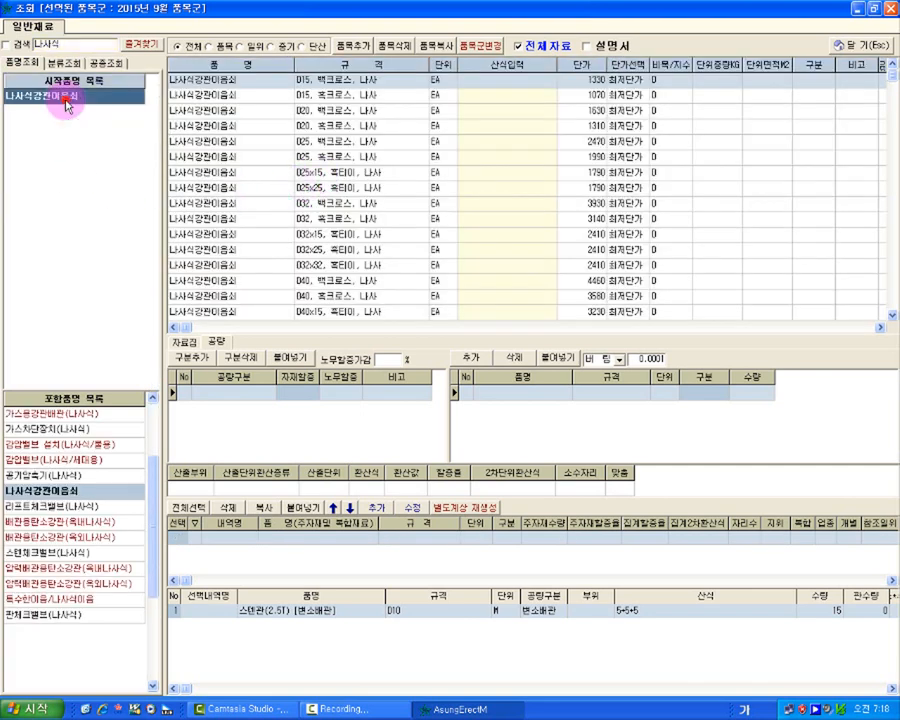
{"action": "left_click", "coordinate": [346, 250]}
{"action": "scroll", "coordinate": [346, 250], "scroll_direction": "down", "scroll_amount": 13}
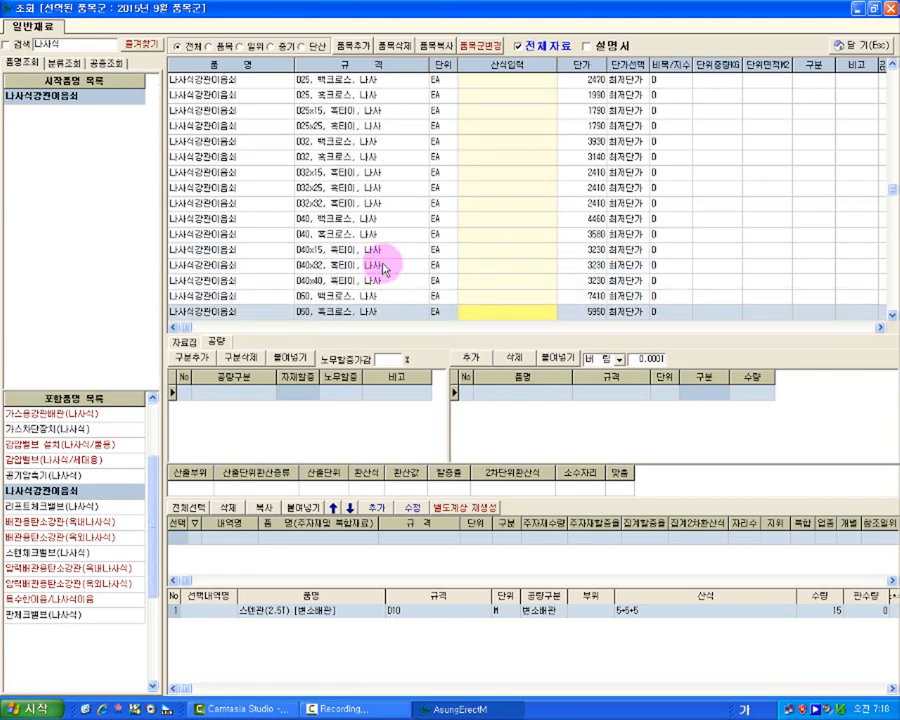
{"action": "scroll", "coordinate": [391, 270], "scroll_direction": "down", "scroll_amount": 20}
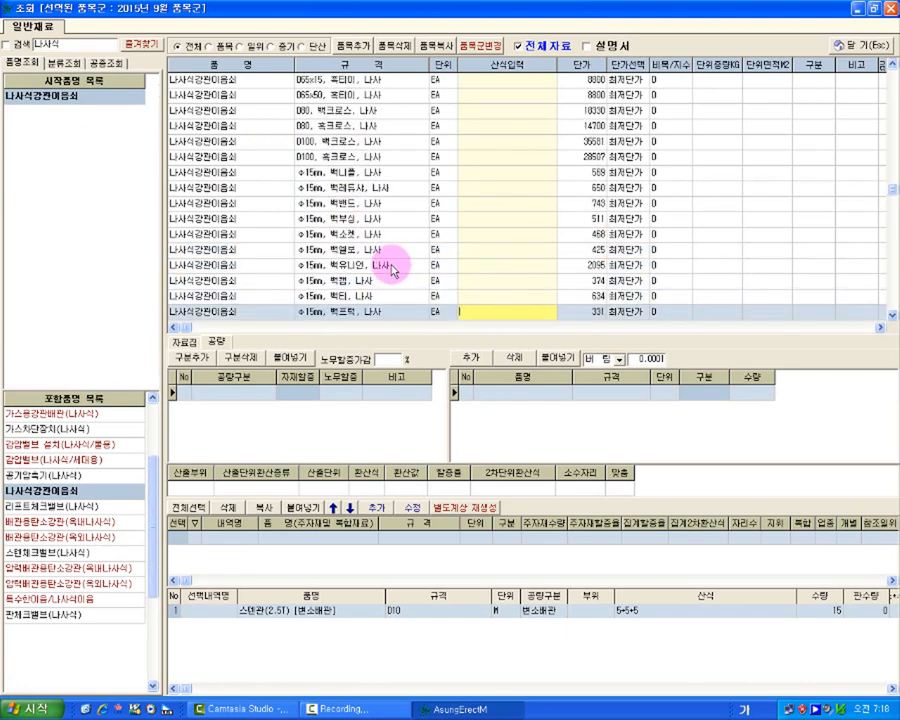
{"action": "scroll", "coordinate": [398, 265], "scroll_direction": "down", "scroll_amount": 20}
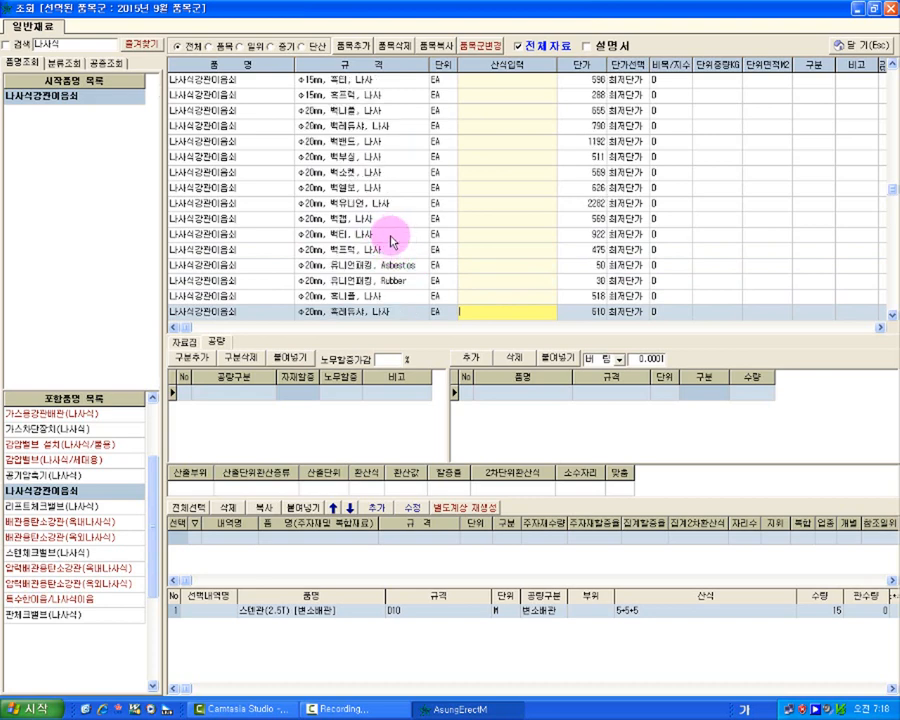
{"action": "left_click", "coordinate": [402, 248]}
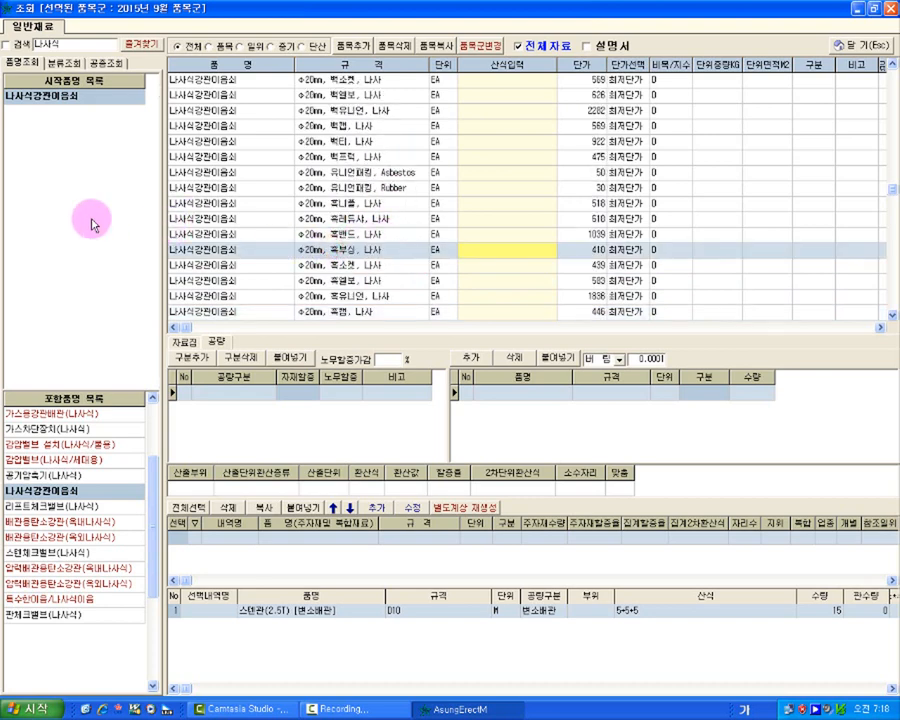
{"action": "left_click", "coordinate": [30, 100]}
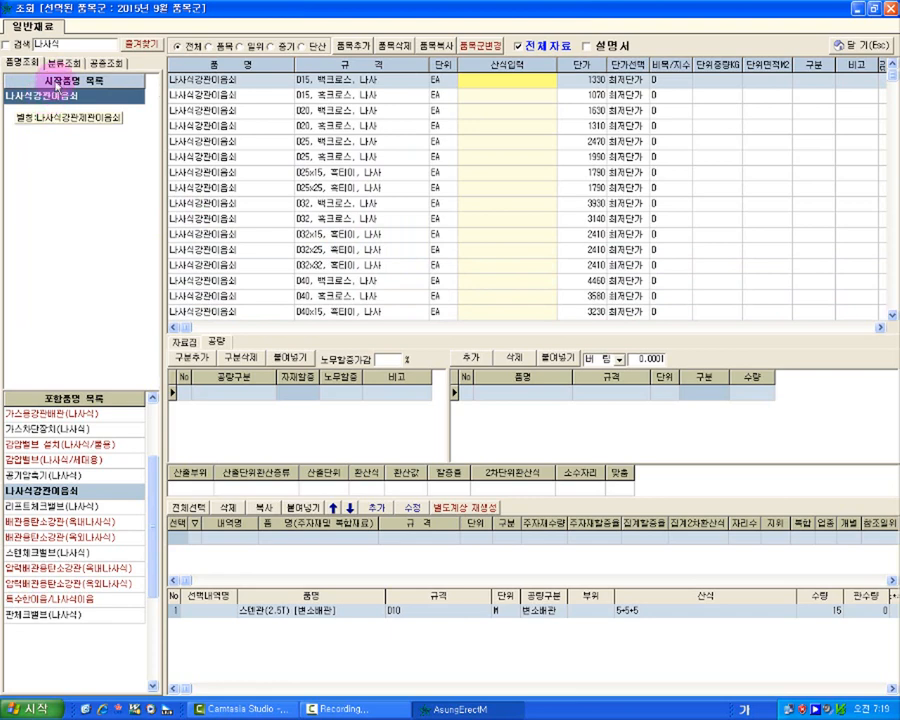
Step: Search the item names for 엘보 and, after viewing 엘보 (몰코)스텐, open 엘보 (스텐 용접 S#10)
{"action": "left_click", "coordinate": [75, 42]}
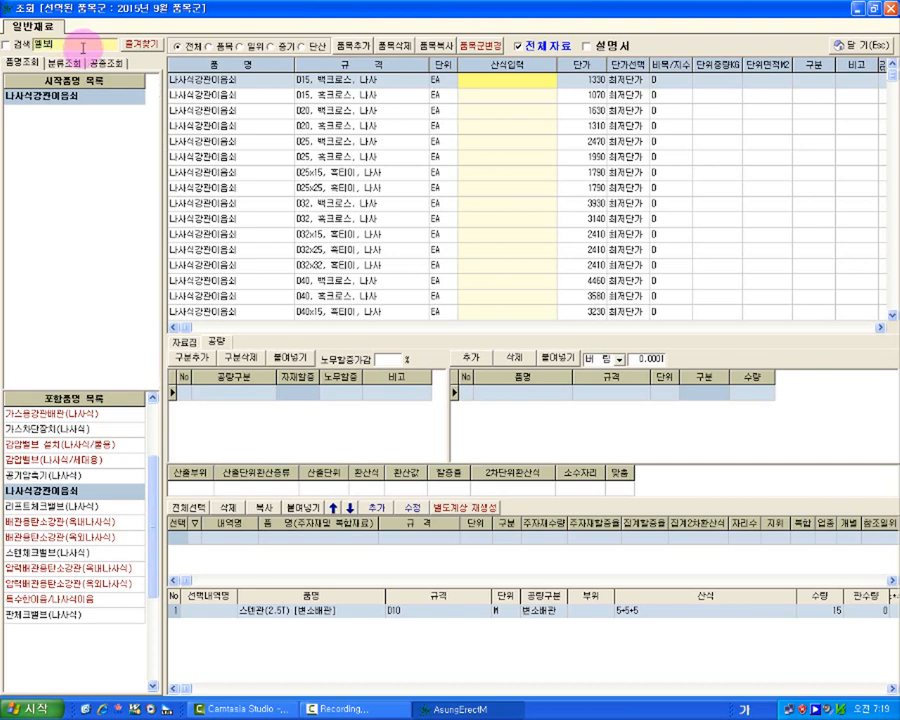
{"action": "key", "text": "Return"}
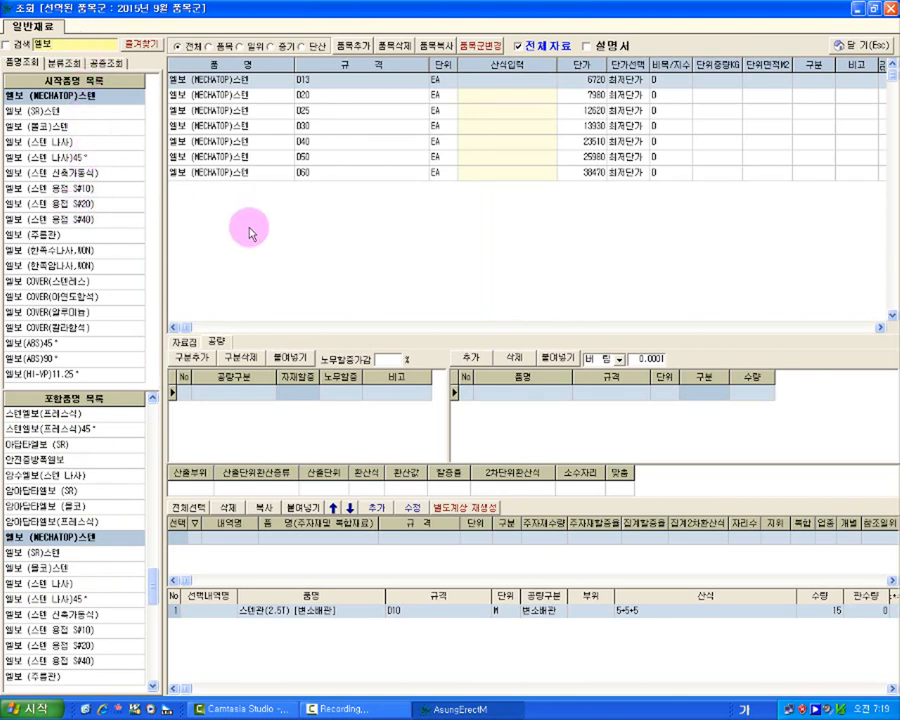
{"action": "left_click", "coordinate": [108, 126]}
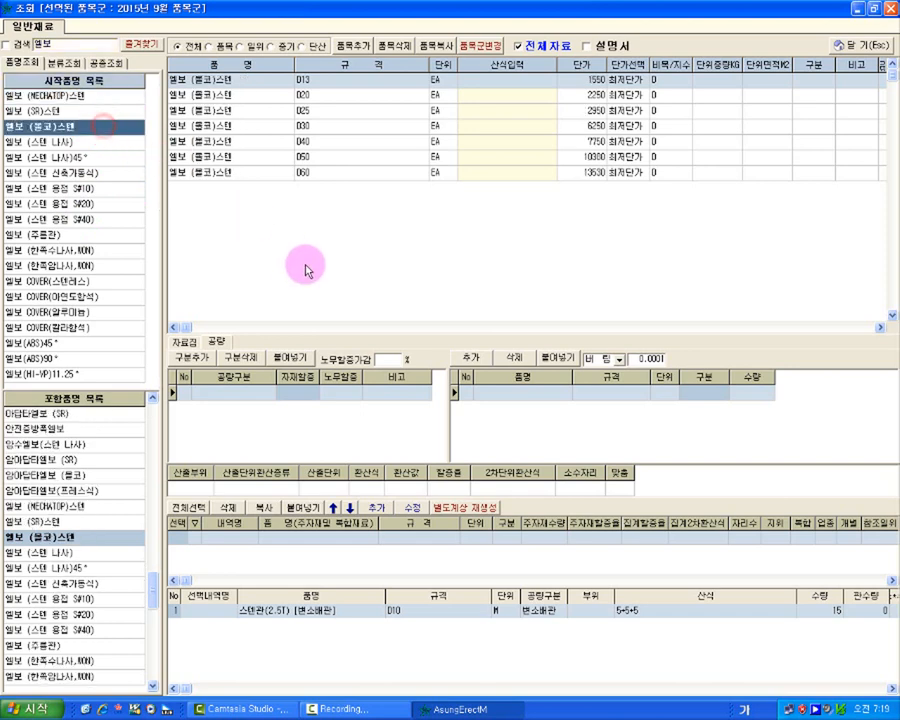
{"action": "left_click", "coordinate": [392, 117]}
{"action": "left_click", "coordinate": [85, 188]}
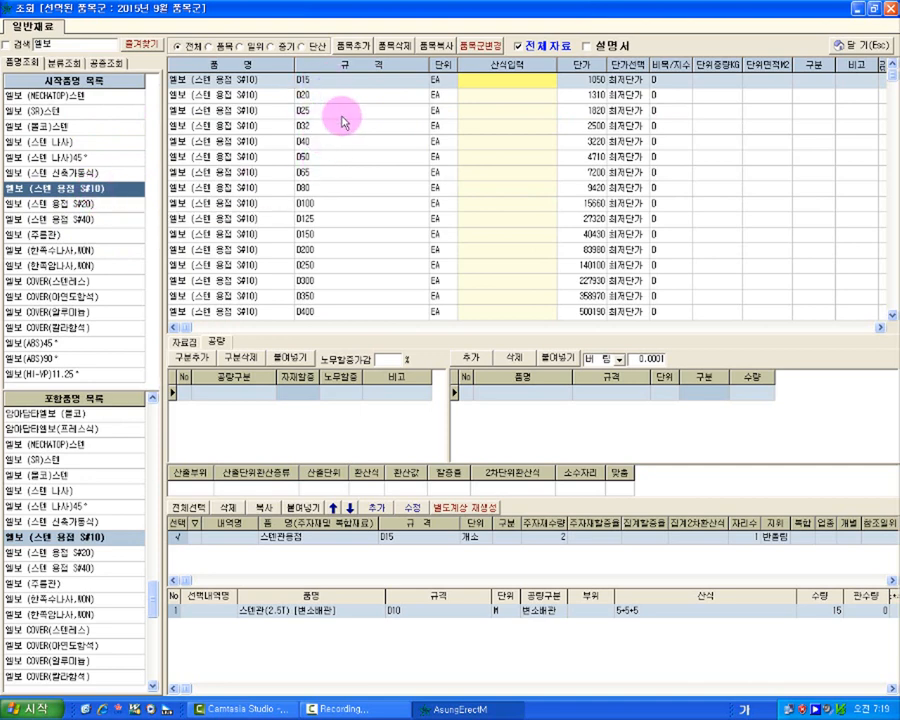
Step: Add the D15 엘보 (스텐 용접 S#10) to the takeoff with the formula 5+5+5 and check its entry
{"action": "left_click", "coordinate": [345, 157]}
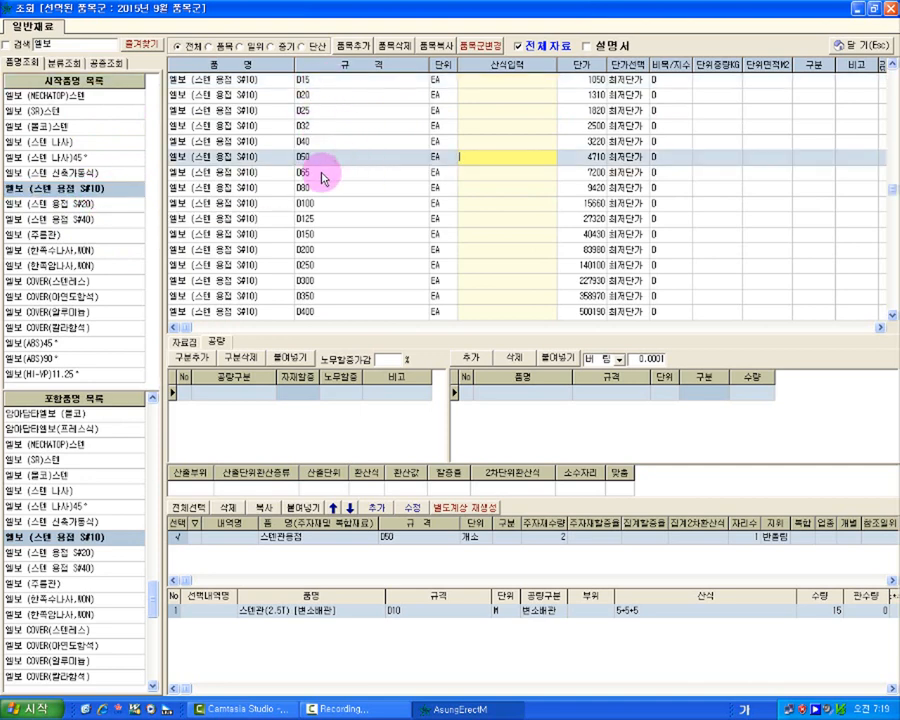
{"action": "left_click", "coordinate": [362, 80]}
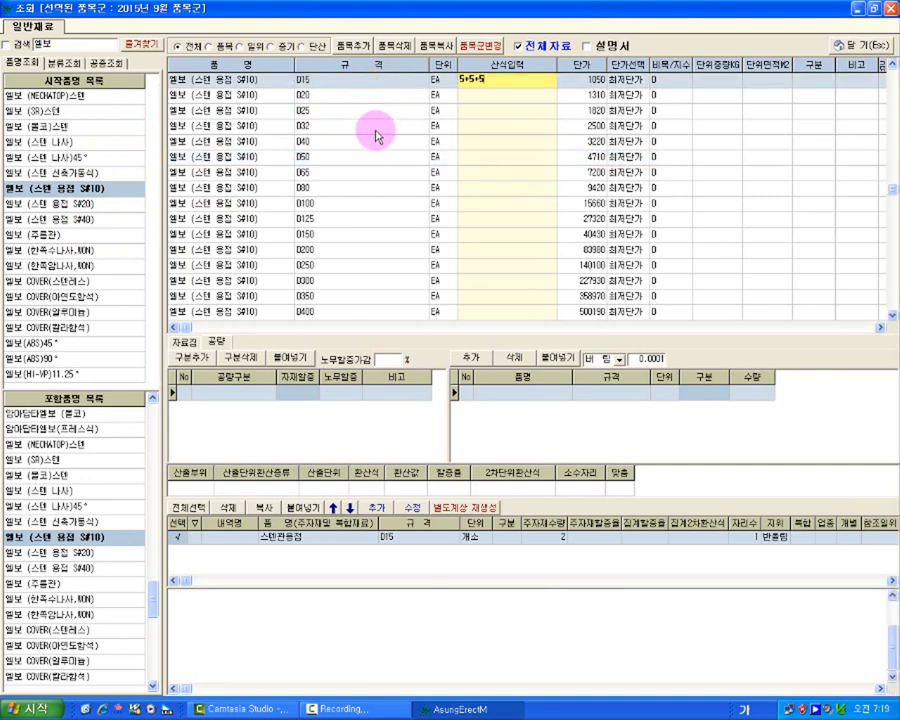
{"action": "key", "text": "Return"}
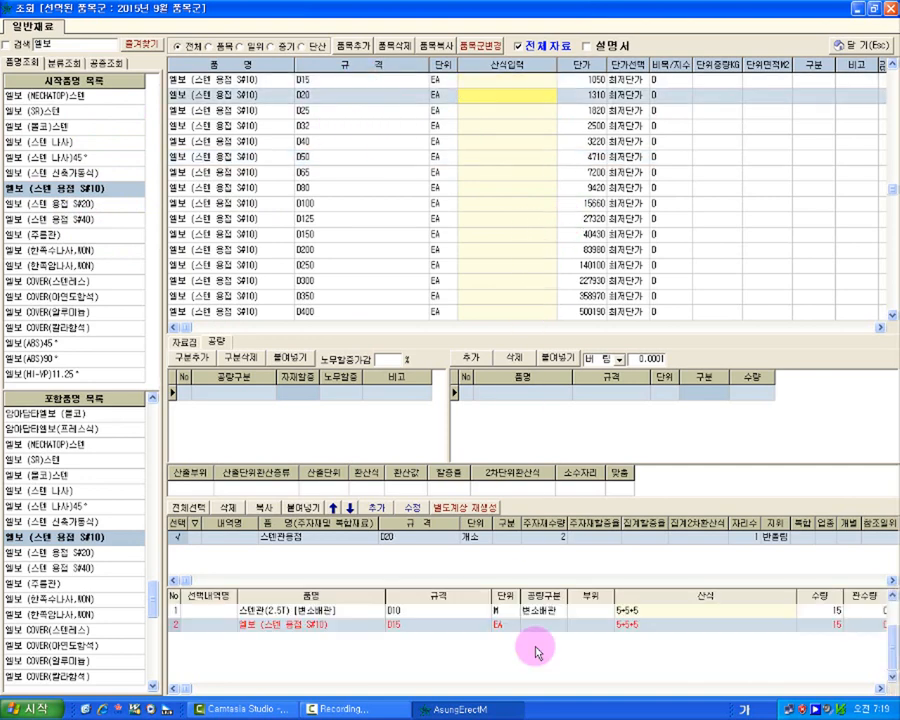
{"action": "left_click", "coordinate": [425, 626]}
{"action": "left_click", "coordinate": [310, 625]}
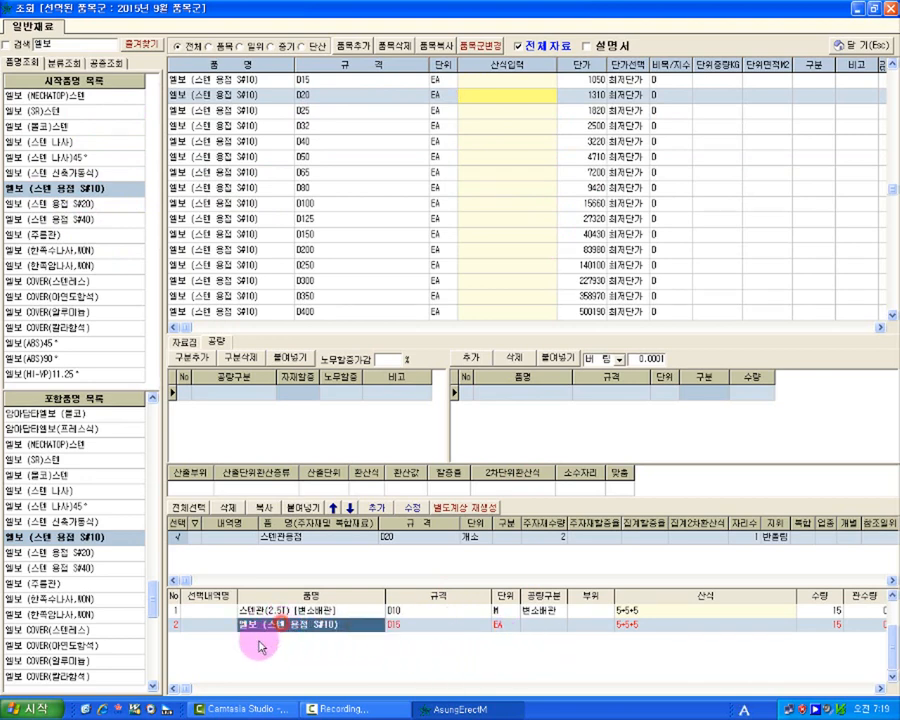
{"action": "left_click", "coordinate": [410, 630]}
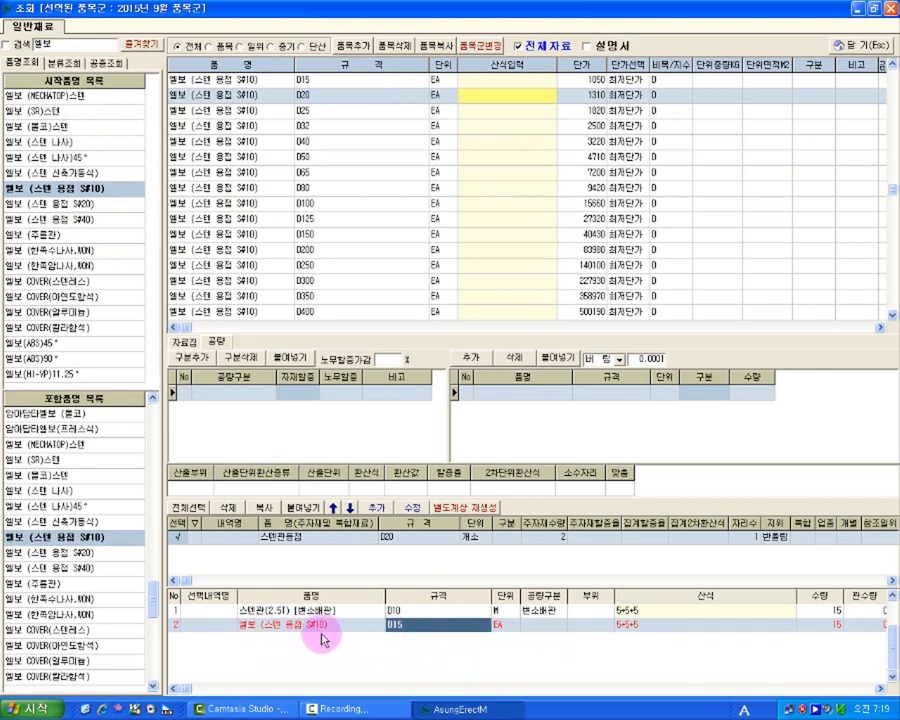
Step: Search the item names for 관보온 and open 관보온(고무발포.매직테프)
{"action": "left_click", "coordinate": [46, 42]}
{"action": "double_click", "coordinate": [66, 44]}
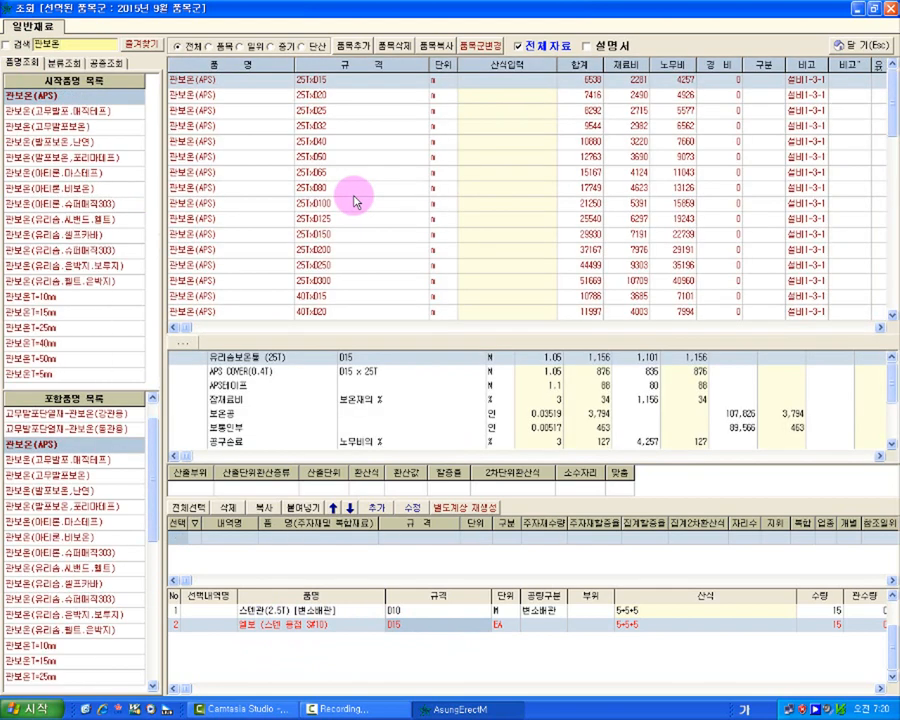
{"action": "left_click", "coordinate": [94, 112]}
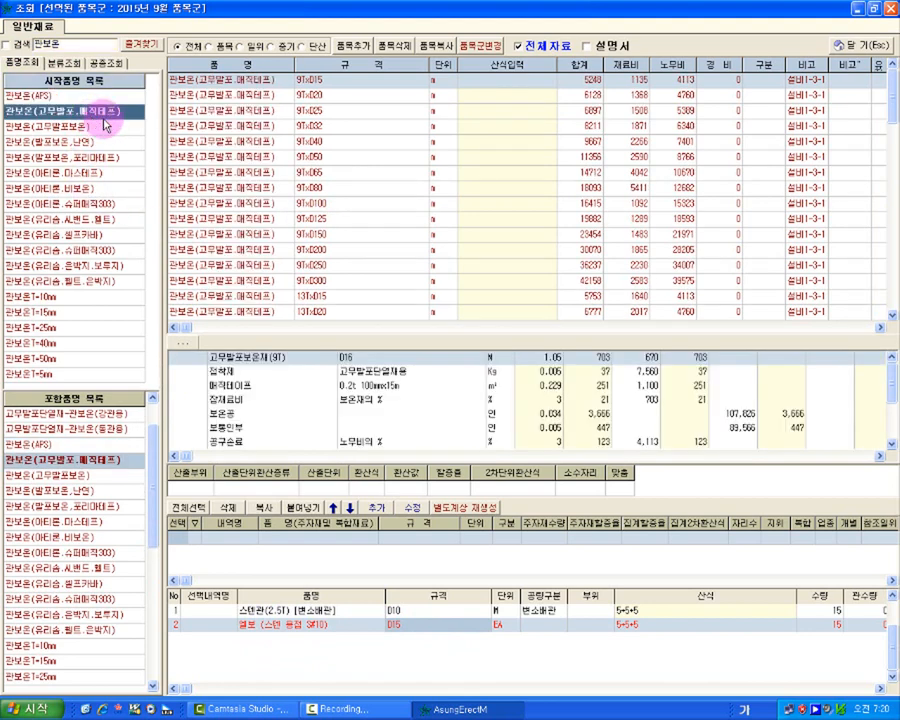
Step: Add the 13TxD20 관보온(고무발포.매직테프) with the formula 5+5 and a 13TxD25 entry without a formula
{"action": "left_click", "coordinate": [344, 262]}
{"action": "scroll", "coordinate": [390, 243], "scroll_direction": "down", "scroll_amount": 3}
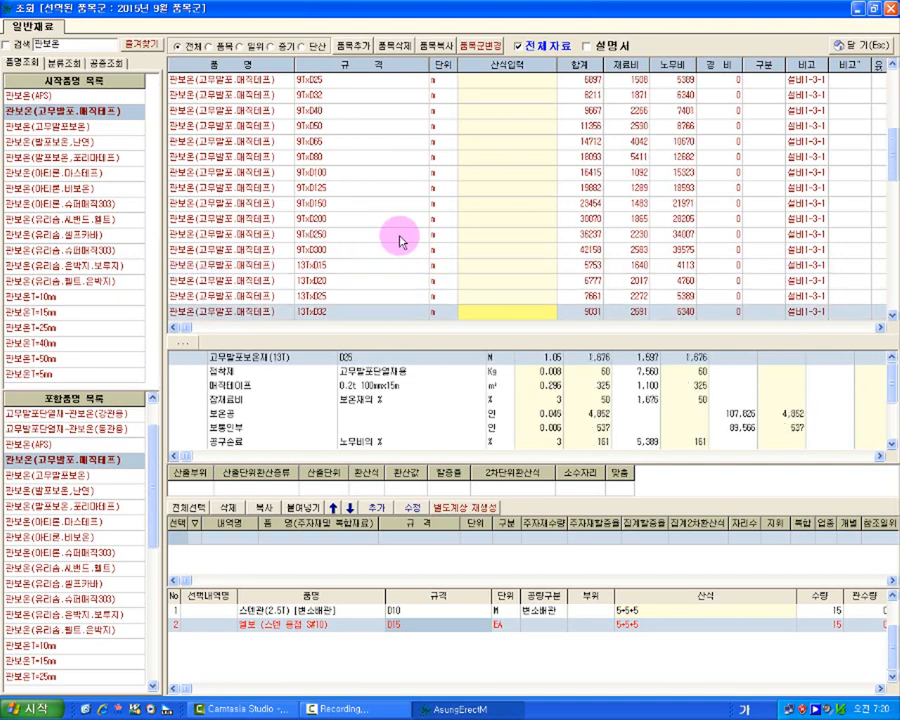
{"action": "left_click", "coordinate": [385, 193]}
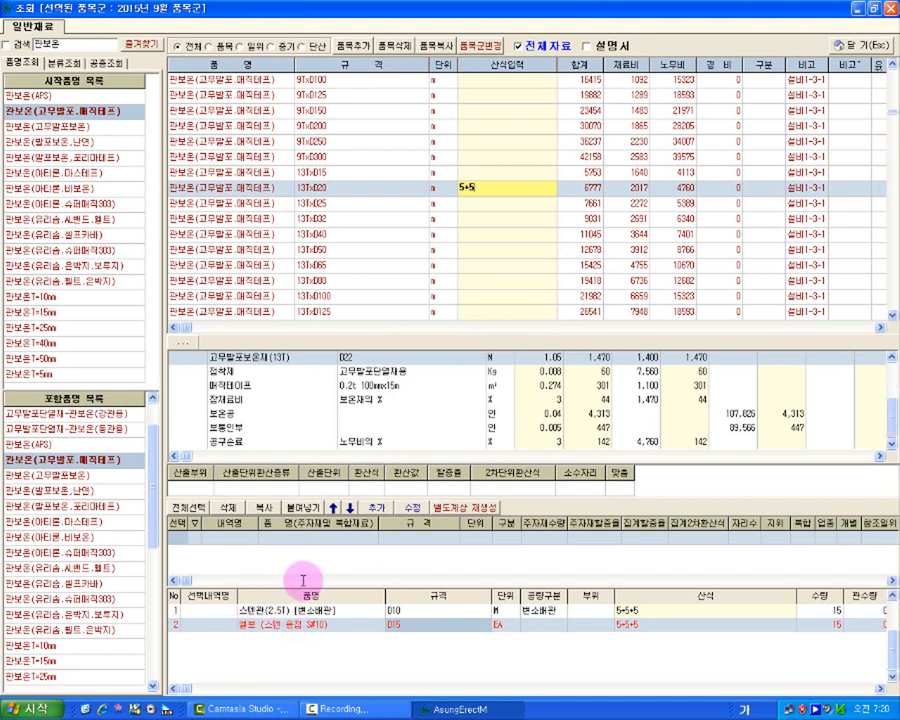
{"action": "left_click", "coordinate": [484, 204]}
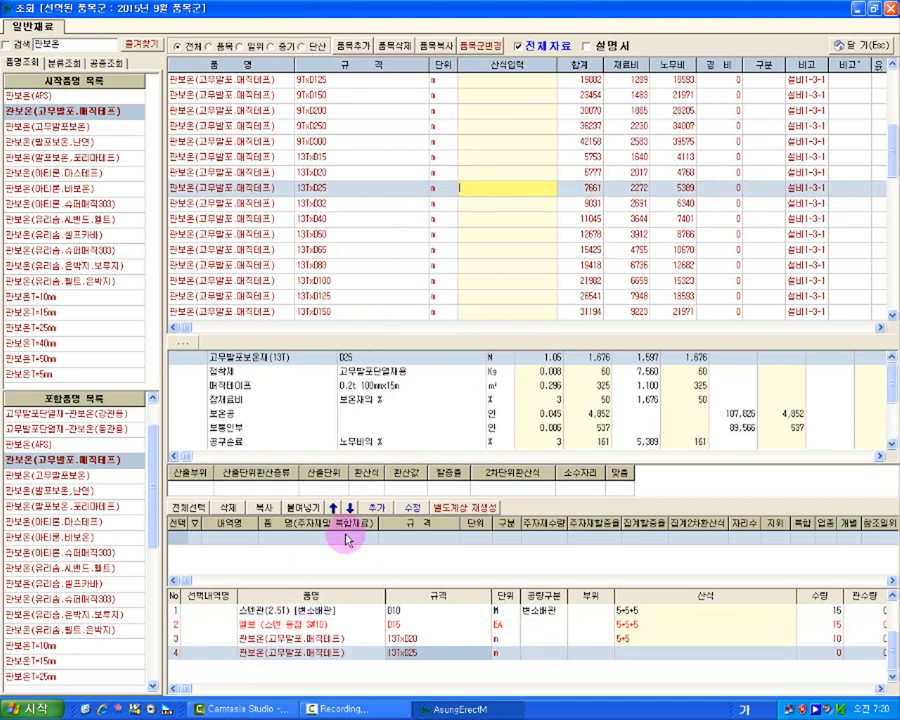
Step: Compare the D15 elbow entry with the 13TxD20 pipe insulation entry in the takeoff list
{"action": "left_click", "coordinate": [327, 627]}
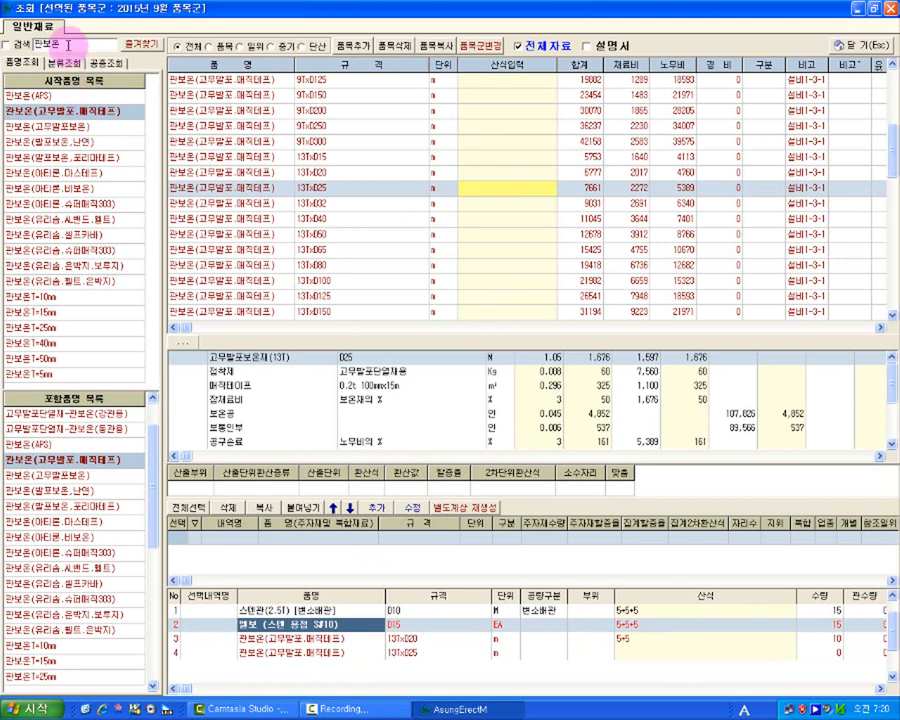
{"action": "left_click", "coordinate": [340, 638]}
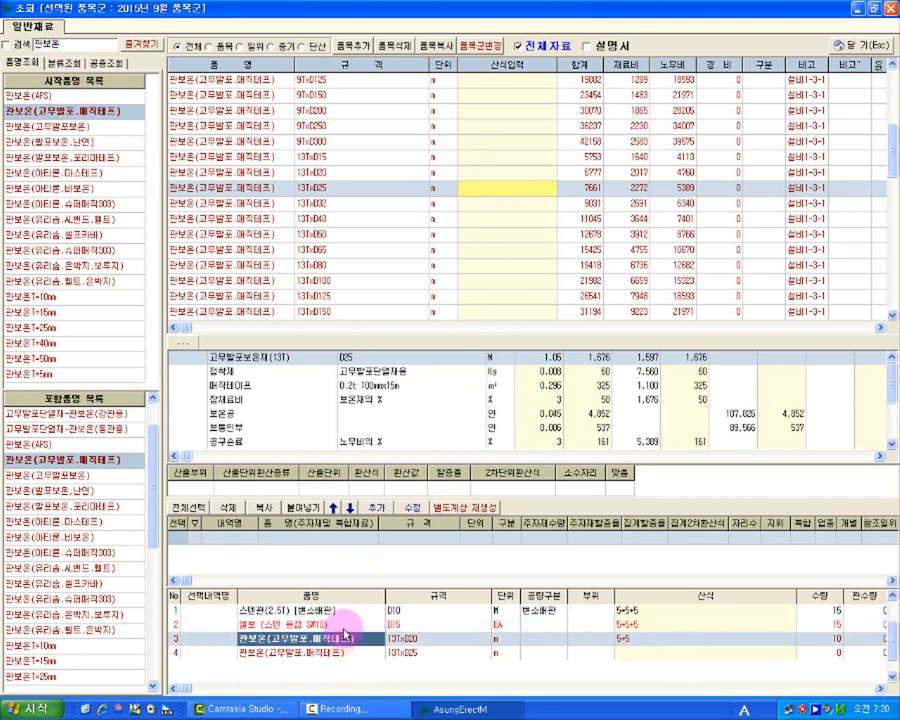
{"action": "left_click", "coordinate": [322, 625]}
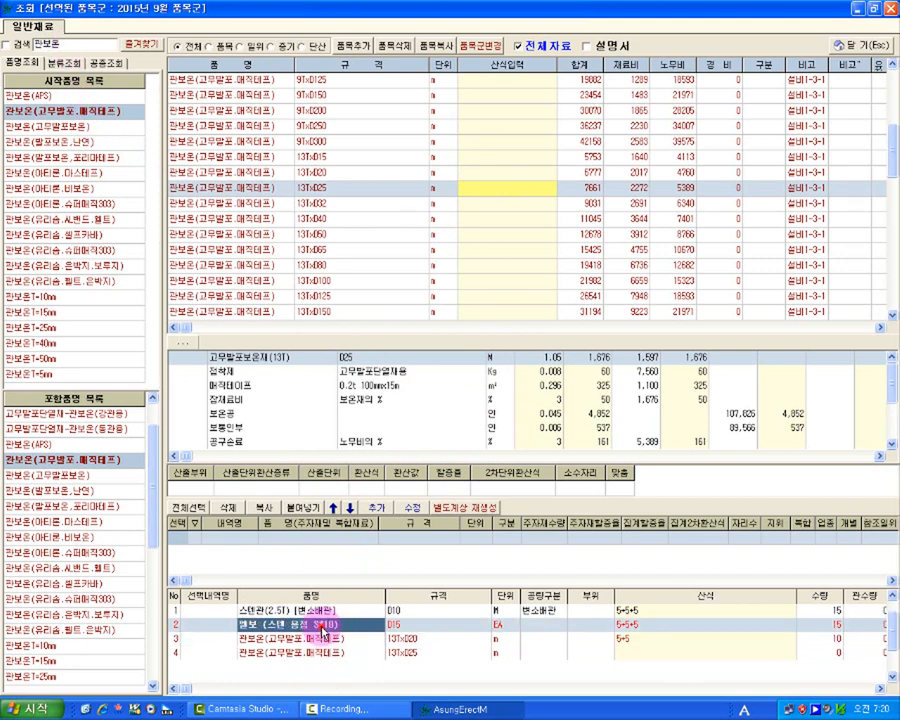
{"action": "left_click", "coordinate": [398, 627]}
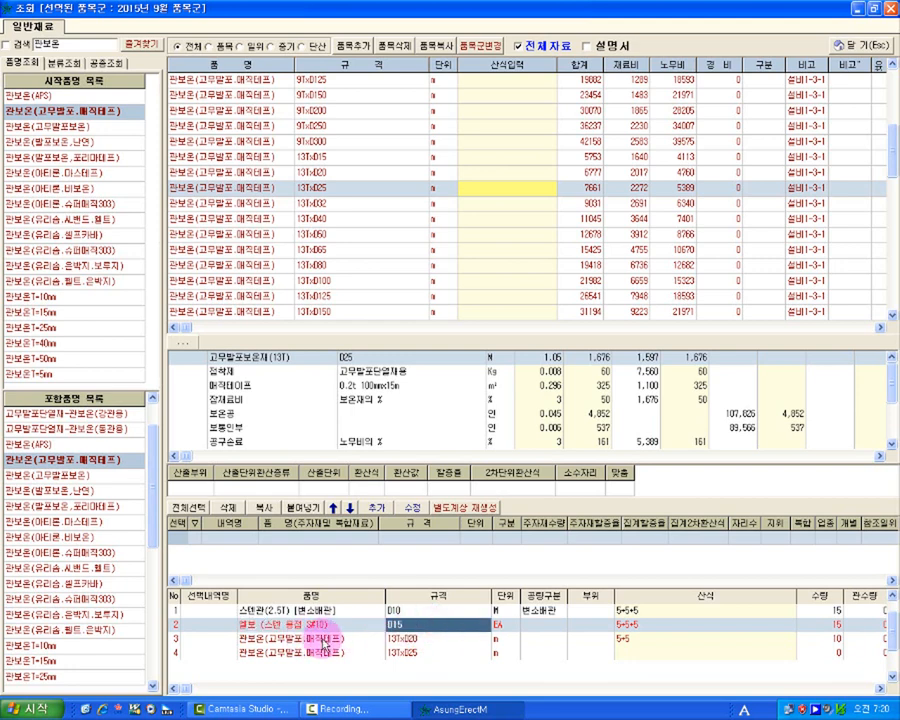
{"action": "left_click", "coordinate": [327, 640]}
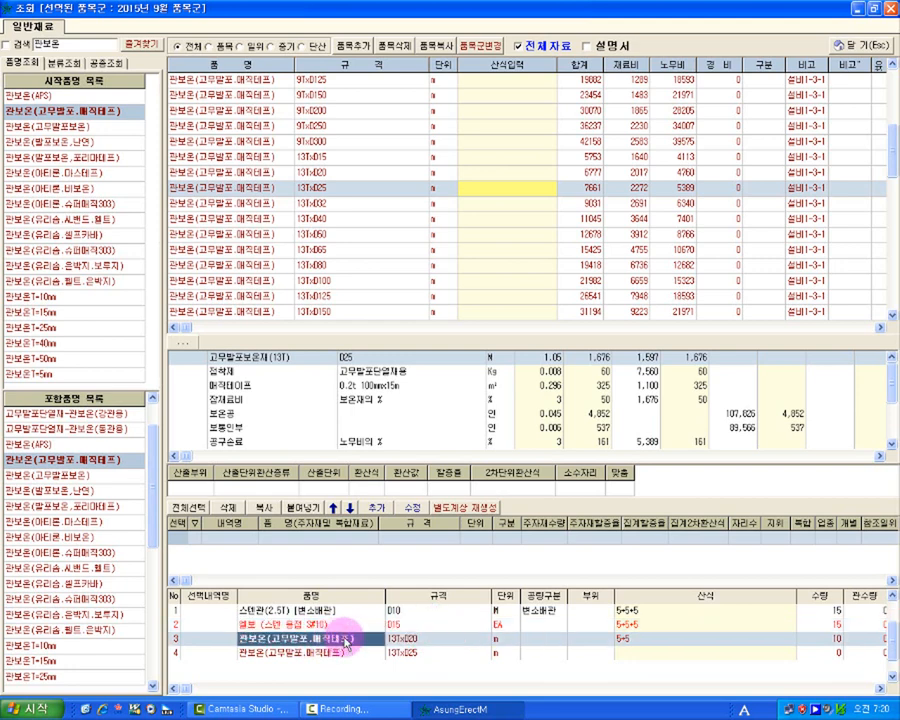
{"action": "left_click", "coordinate": [405, 627]}
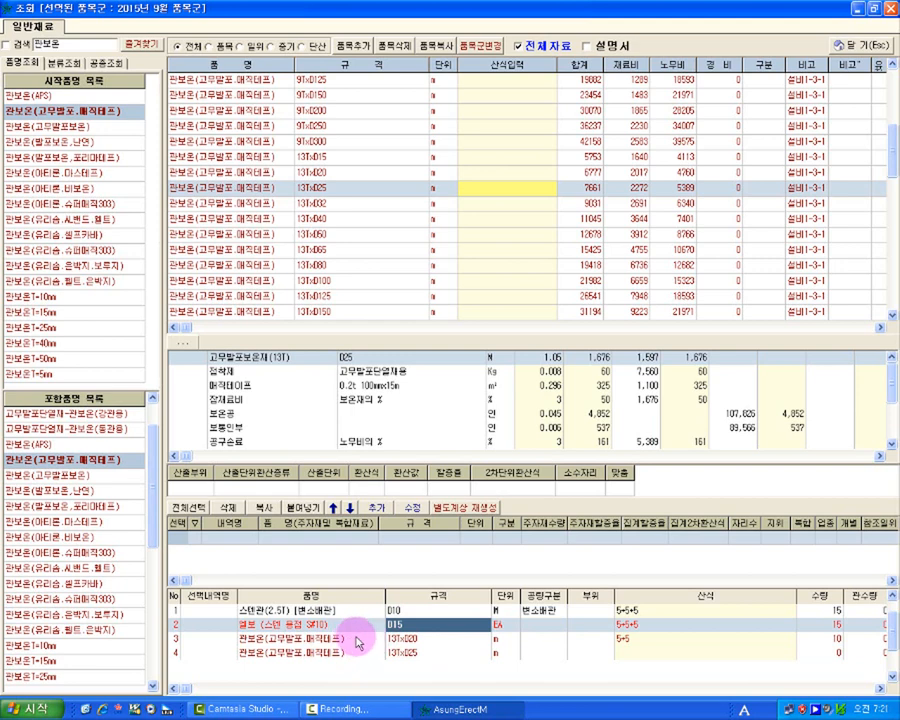
Step: Search the item names for 티이, open 티이 (스텐 용접 S#10), and check the linked 스텐관용접 item's main material quantity
{"action": "double_click", "coordinate": [50, 44]}
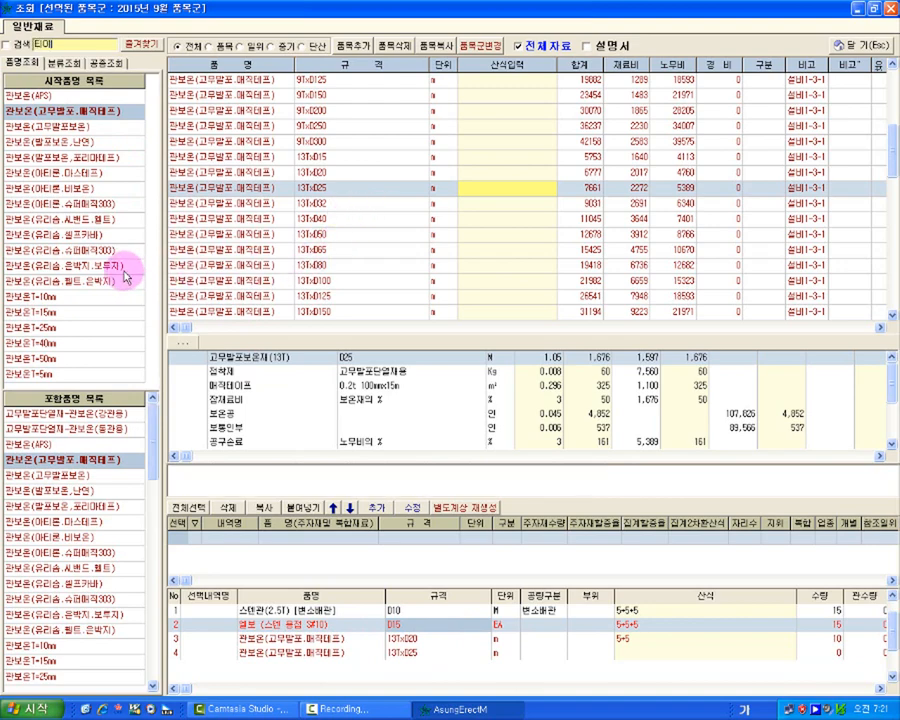
{"action": "key", "text": "Return"}
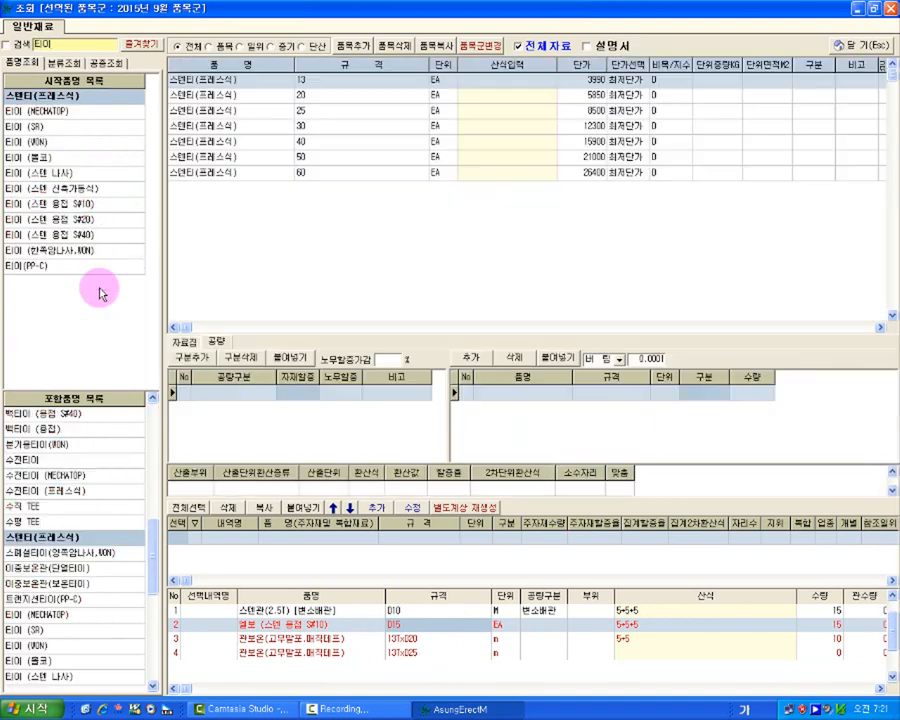
{"action": "left_click", "coordinate": [60, 203]}
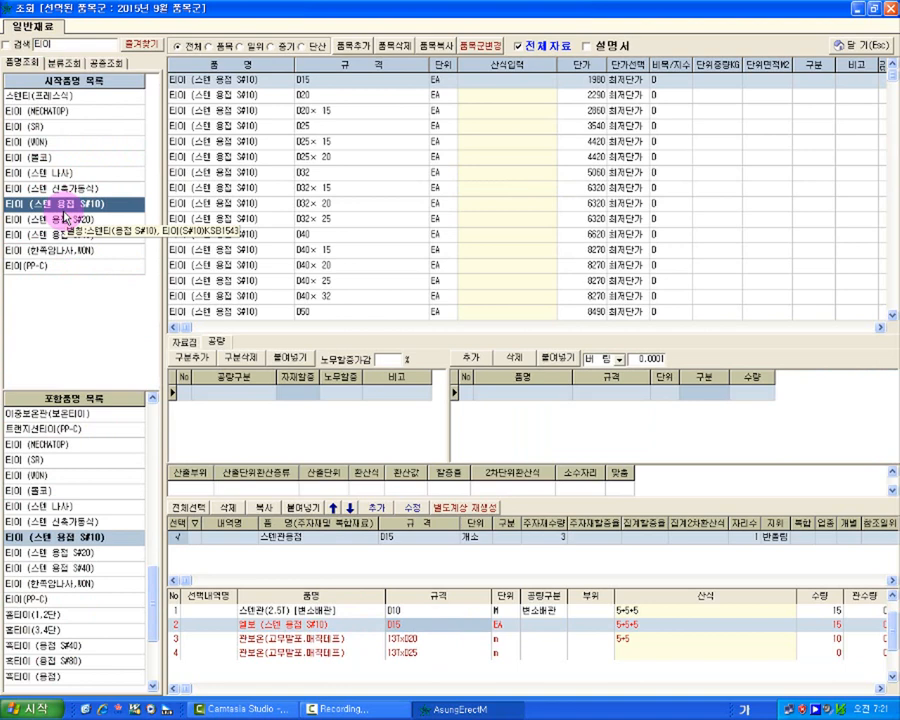
{"action": "left_click", "coordinate": [333, 545]}
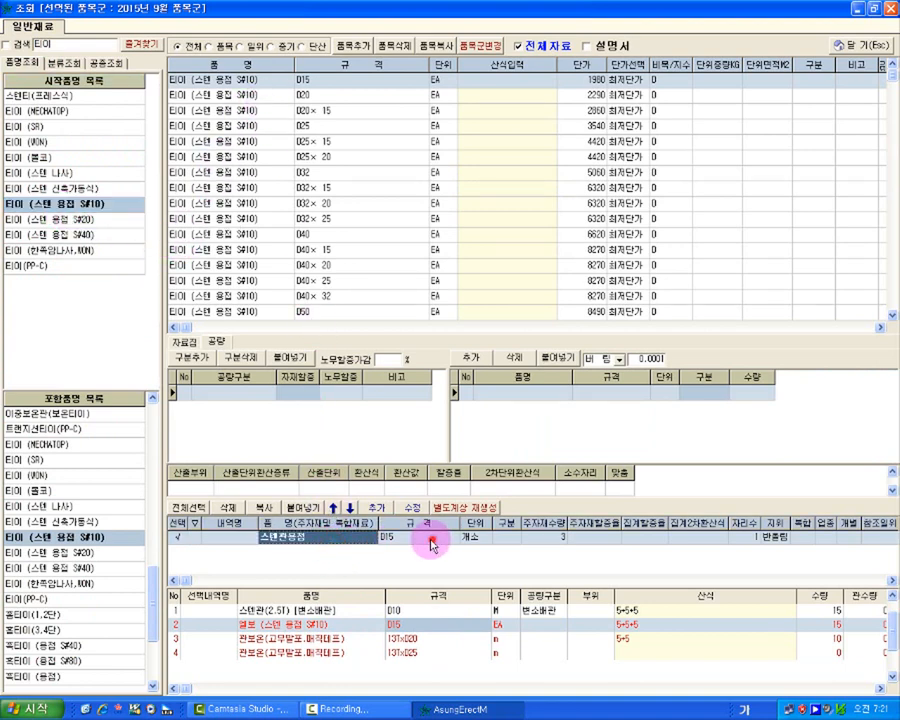
{"action": "left_click", "coordinate": [545, 537]}
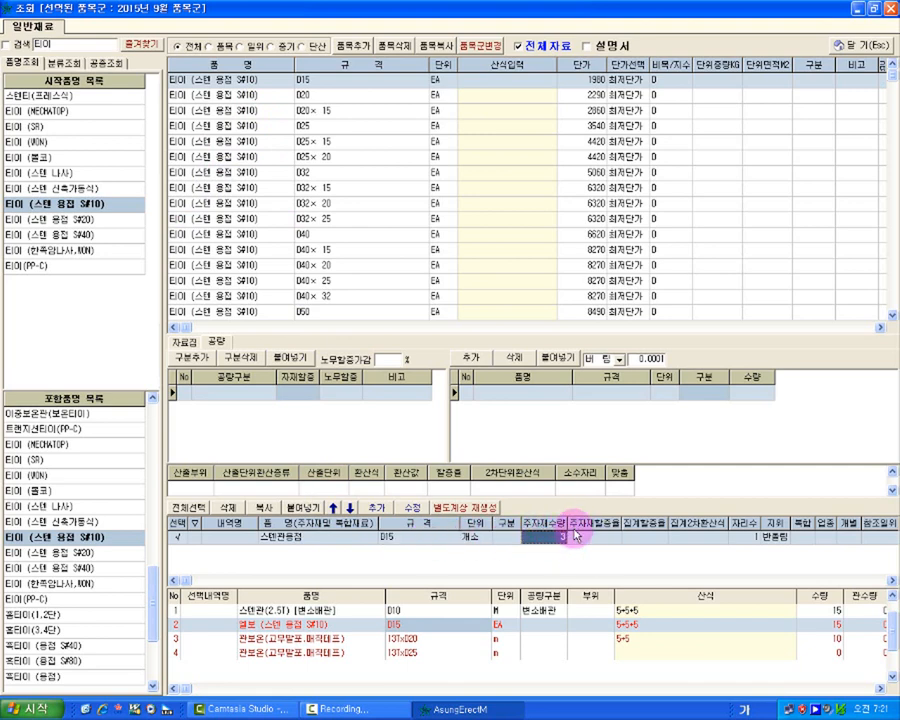
Step: Select the D20×15 티이 (스텐 용접 S#10) and check the main material quantities of its linked D20 and D15 스텐관용접 items
{"action": "left_click", "coordinate": [262, 112]}
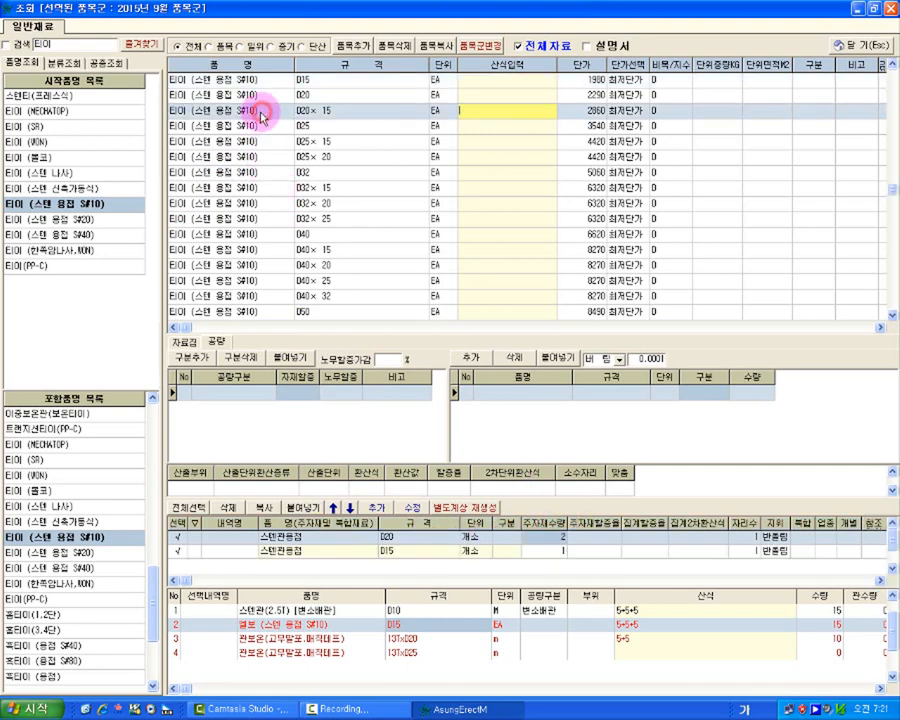
{"action": "left_click", "coordinate": [311, 112]}
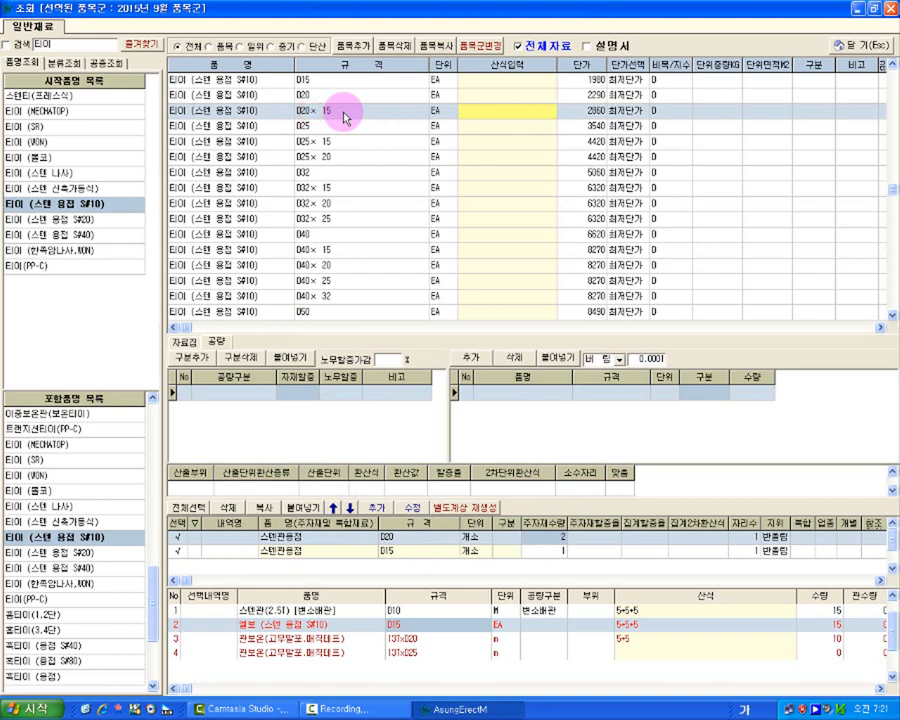
{"action": "left_click", "coordinate": [408, 538]}
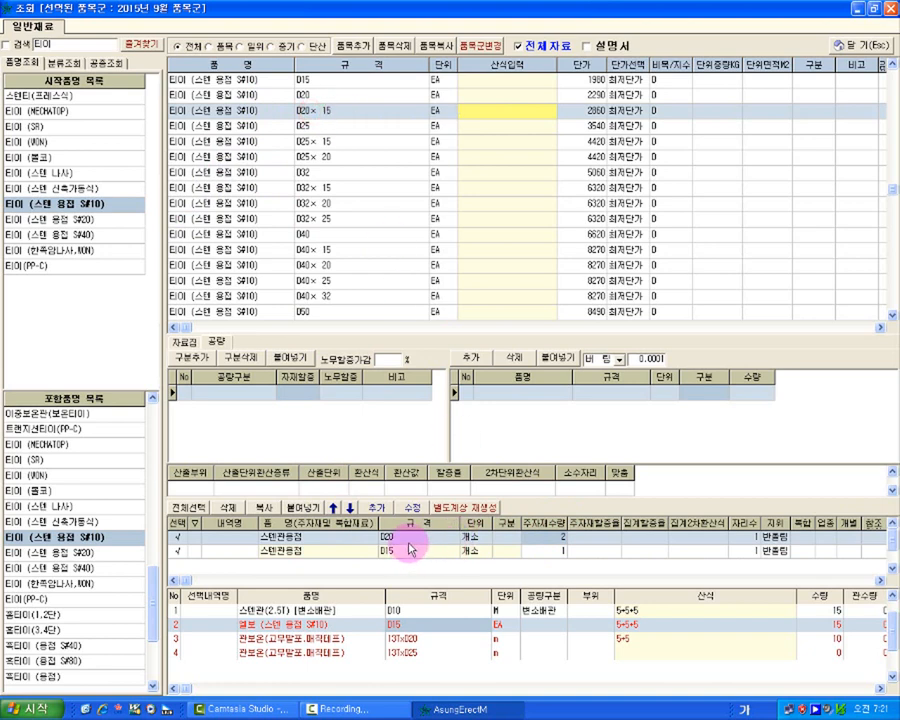
{"action": "left_click", "coordinate": [552, 538]}
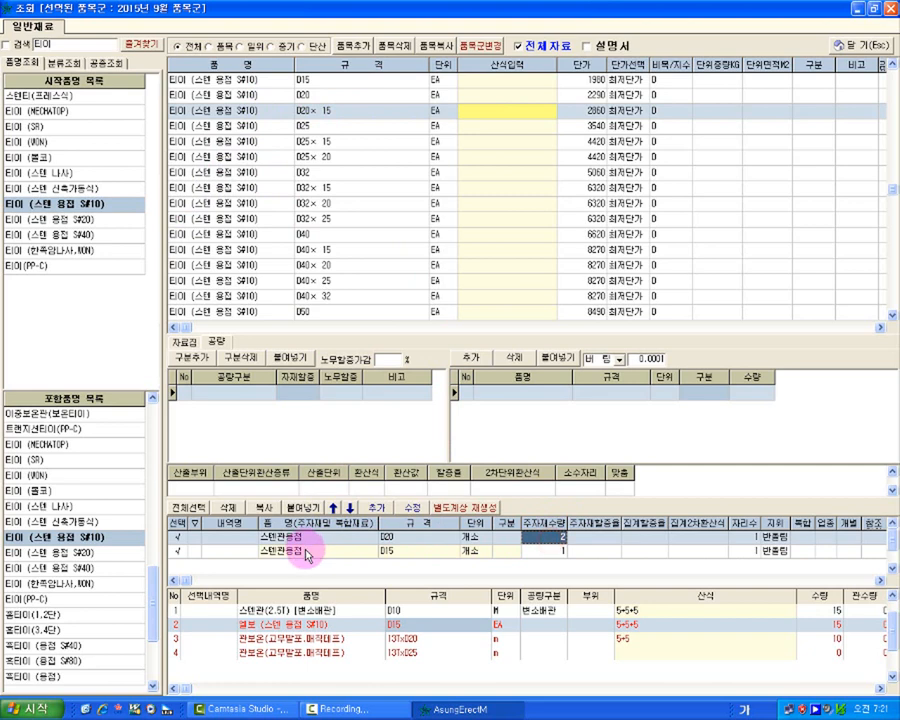
{"action": "left_click", "coordinate": [400, 552]}
{"action": "left_click", "coordinate": [549, 555]}
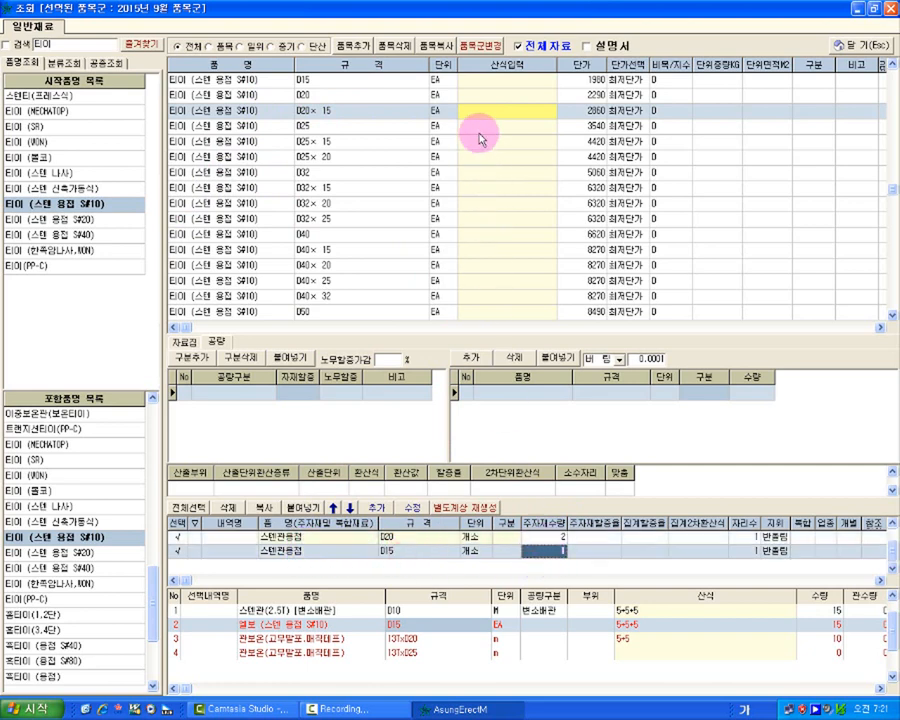
Step: Add the D20×15 티이 (스텐 용접 S#10) to the takeoff with the formula 5+5 and close the item lookup
{"action": "left_click", "coordinate": [354, 111]}
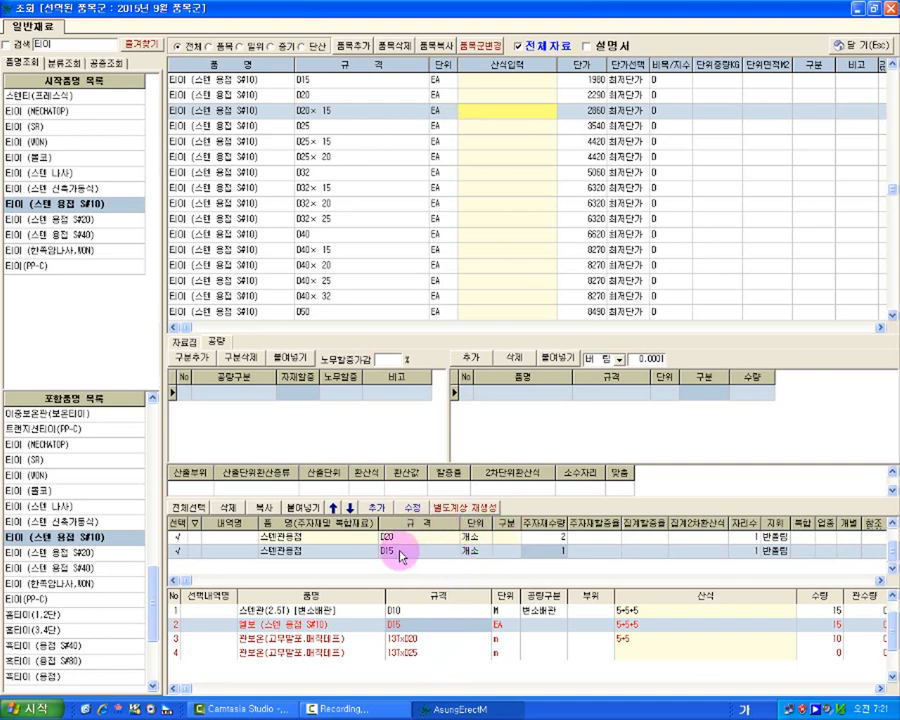
{"action": "left_click", "coordinate": [475, 113]}
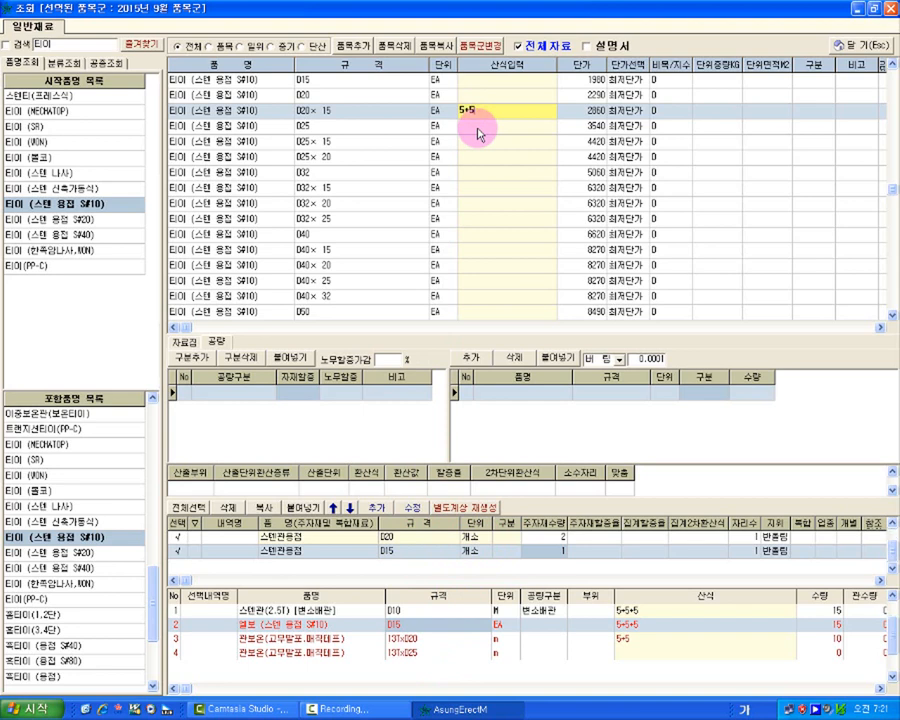
{"action": "left_click", "coordinate": [478, 130]}
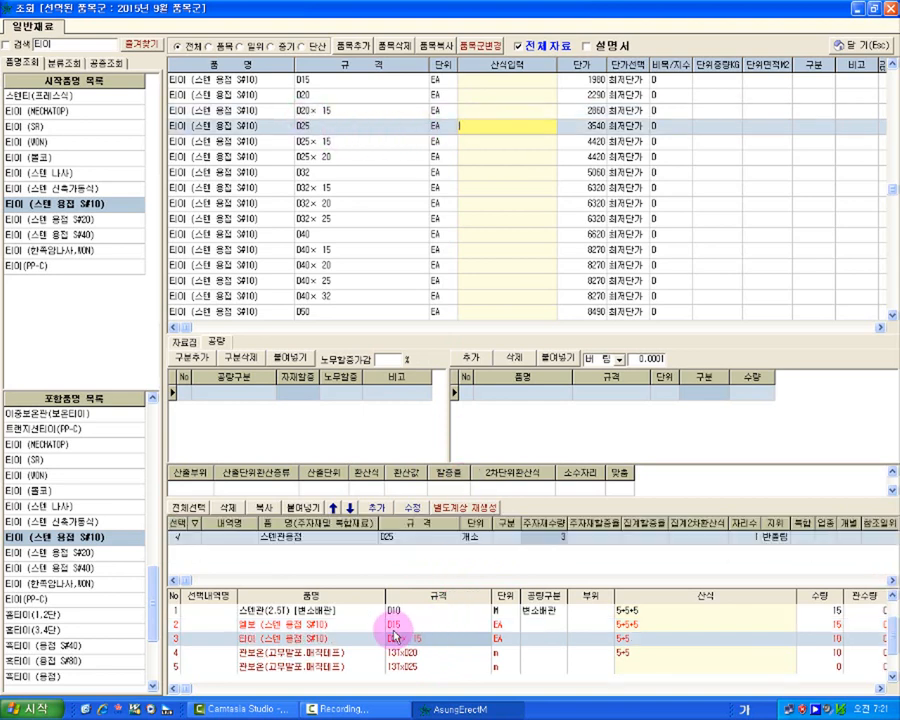
{"action": "left_click", "coordinate": [538, 640]}
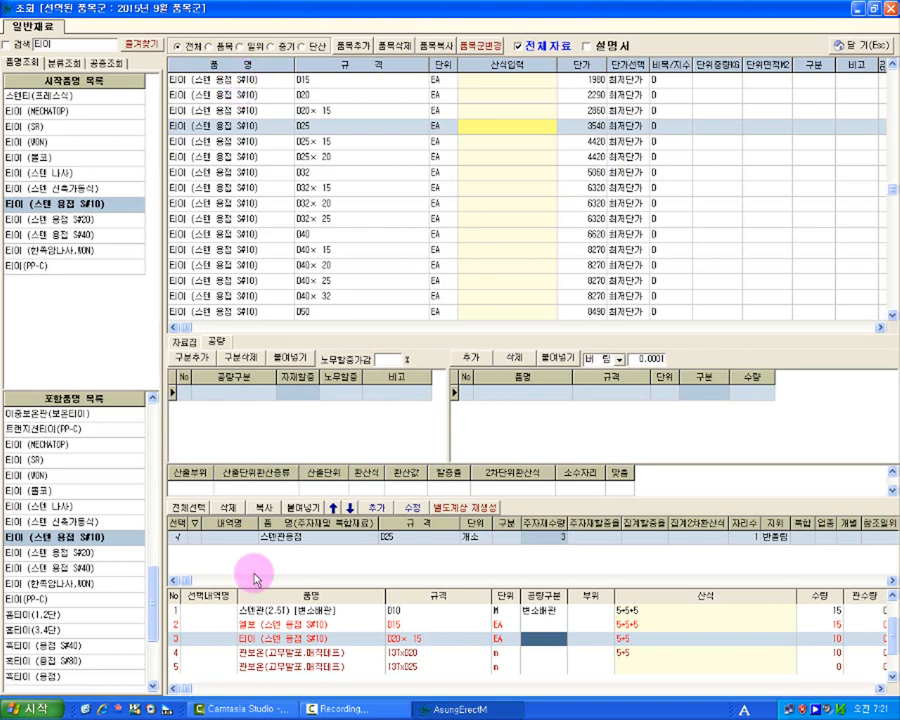
{"action": "left_click", "coordinate": [866, 45]}
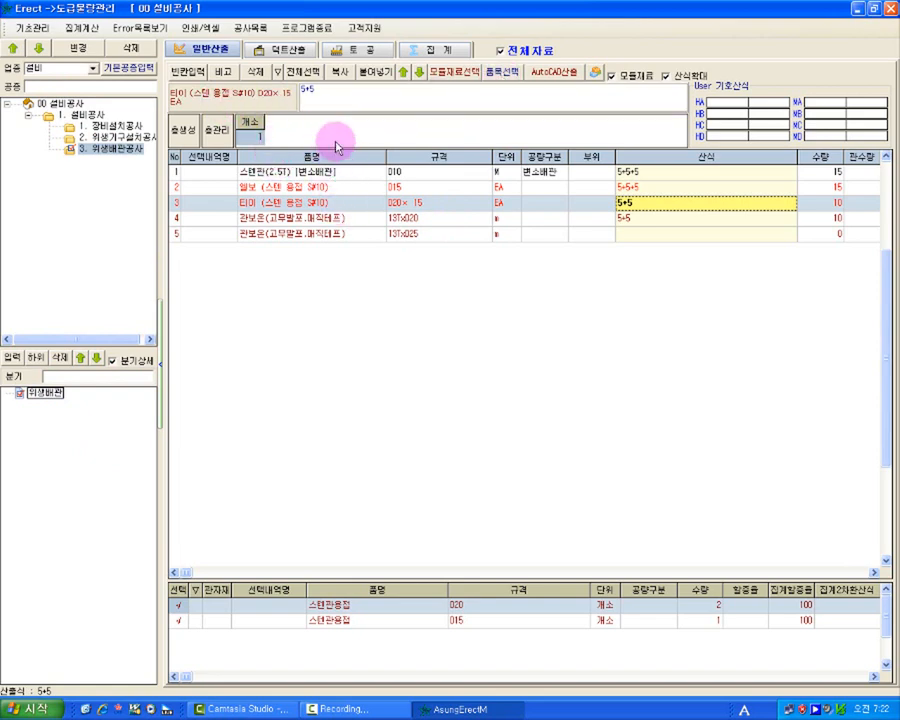
Step: Add a 13TxD40 관보온(고무발포.매직테프) entry without a formula below the 13TxD25 row through the item lookup
{"action": "left_click", "coordinate": [628, 174]}
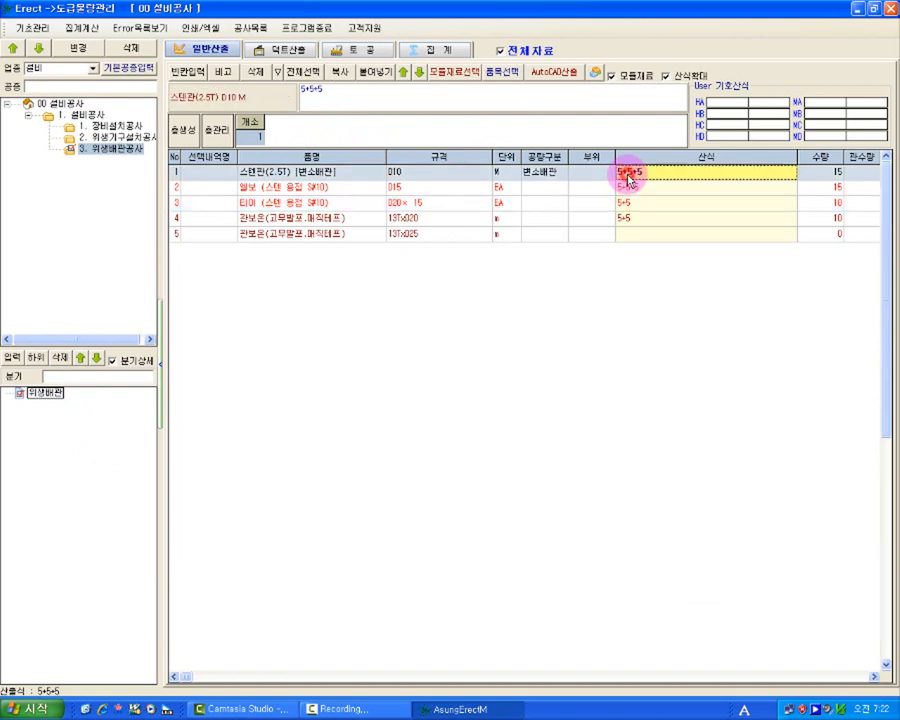
{"action": "left_click", "coordinate": [635, 236]}
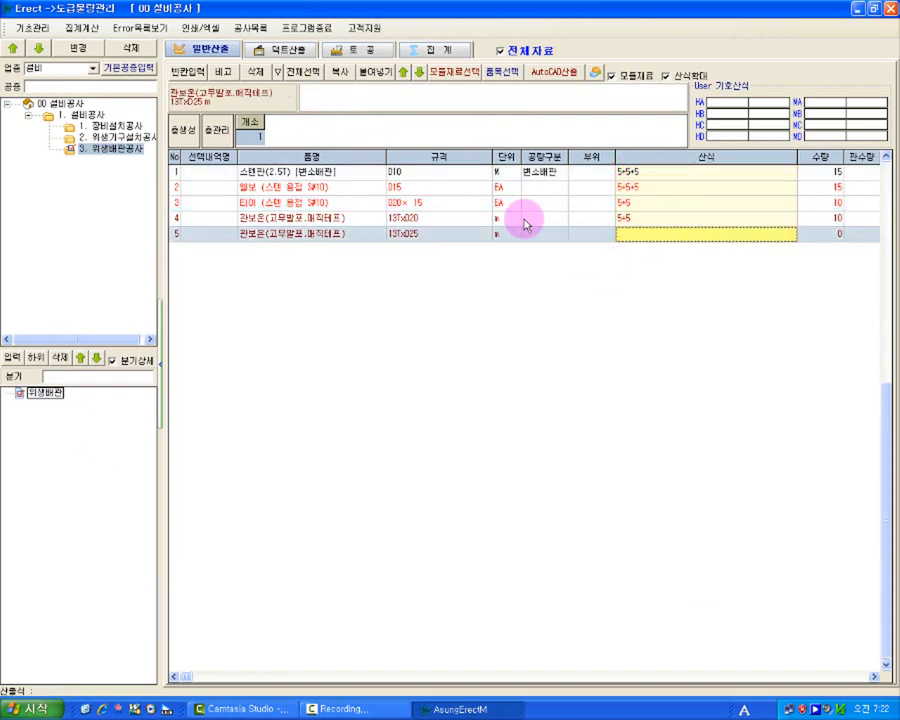
{"action": "left_click", "coordinate": [502, 72]}
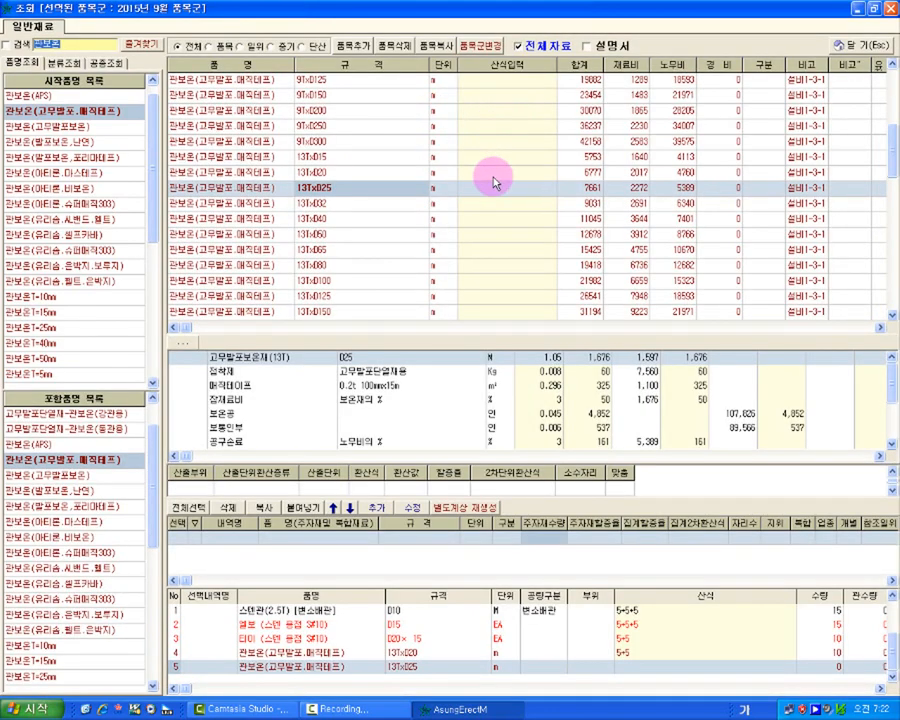
{"action": "left_click", "coordinate": [392, 223]}
{"action": "double_click", "coordinate": [390, 224]}
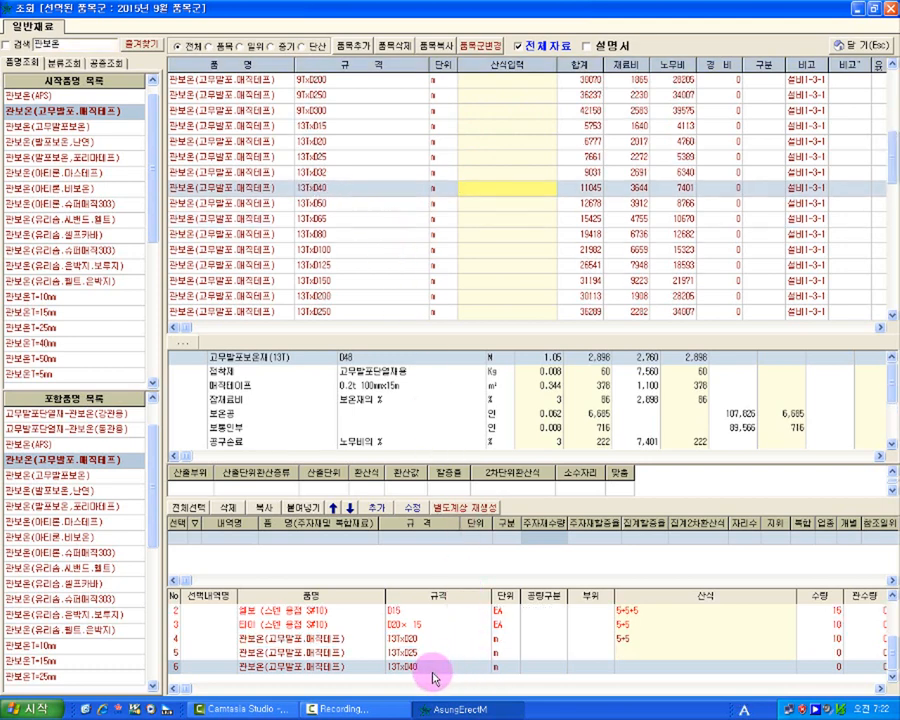
{"action": "left_click", "coordinate": [652, 679]}
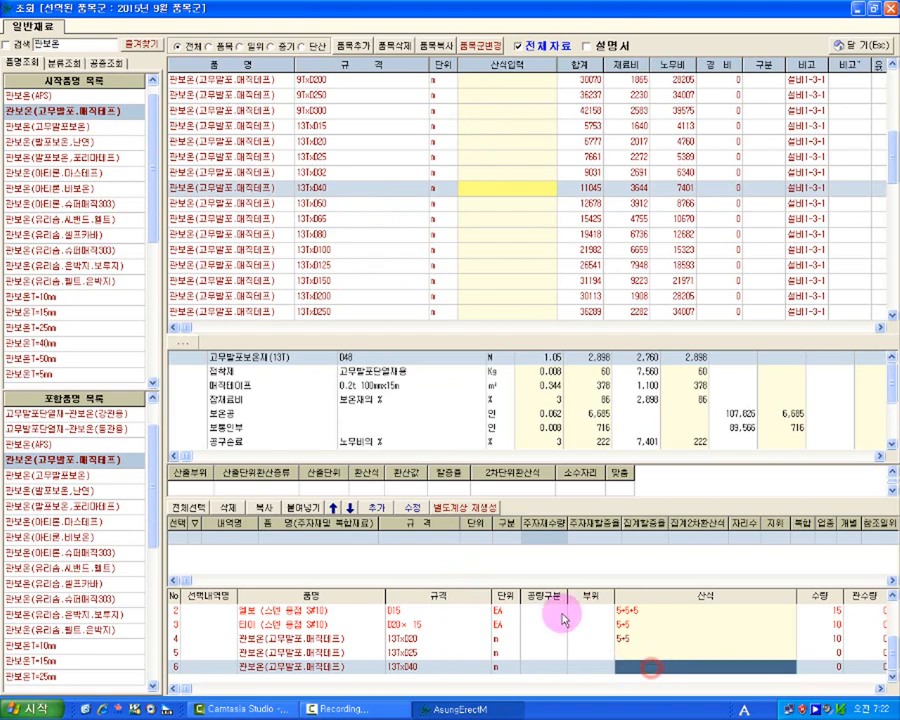
{"action": "left_click", "coordinate": [876, 45]}
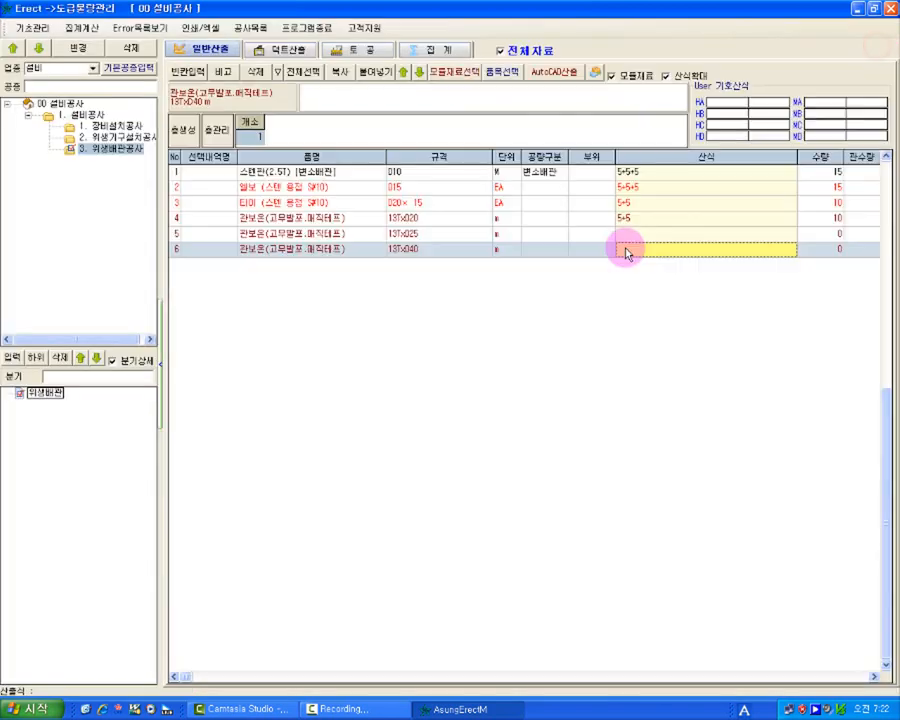
Step: Enter the formula 5+5 for both the 13TxD25 and 13TxD40 관보온(고무발포.매직테프) entries
{"action": "left_click", "coordinate": [645, 220]}
{"action": "left_click", "coordinate": [645, 234]}
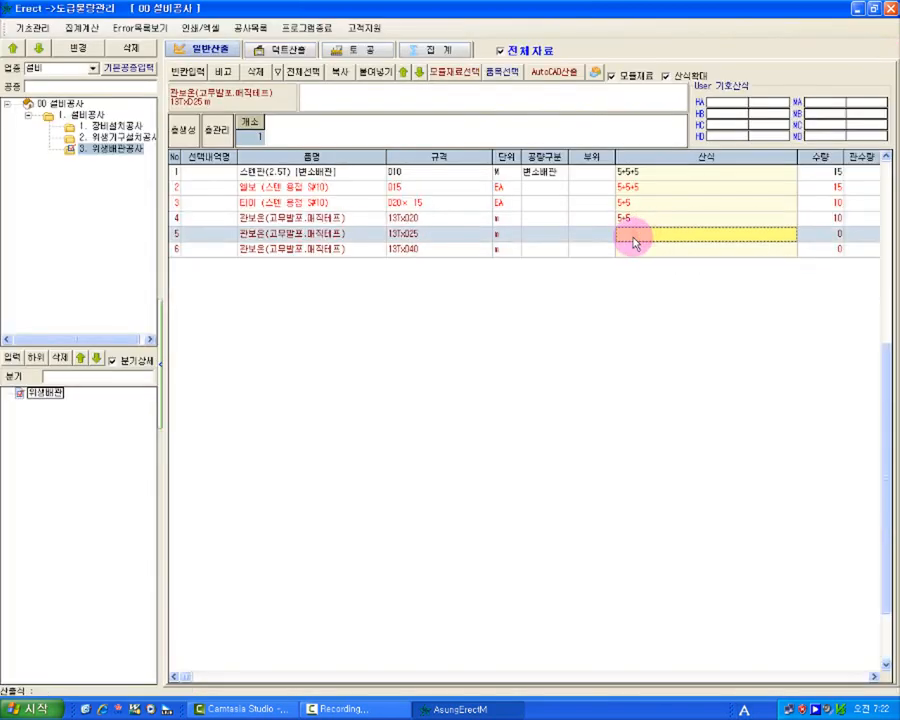
{"action": "left_click", "coordinate": [633, 255]}
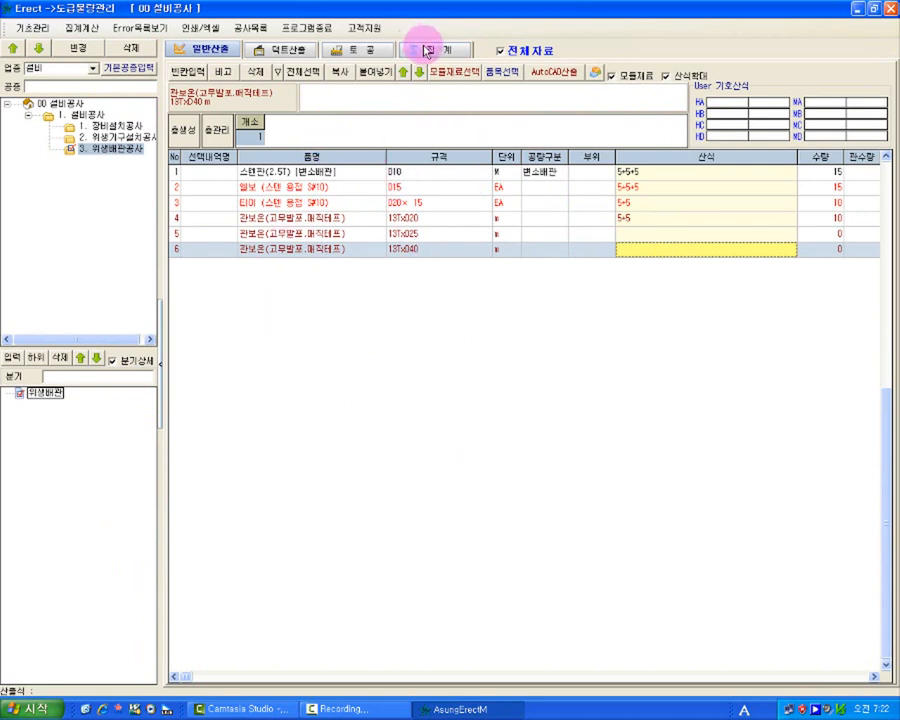
{"action": "left_click", "coordinate": [630, 234]}
{"action": "type", "text": "5+5"}
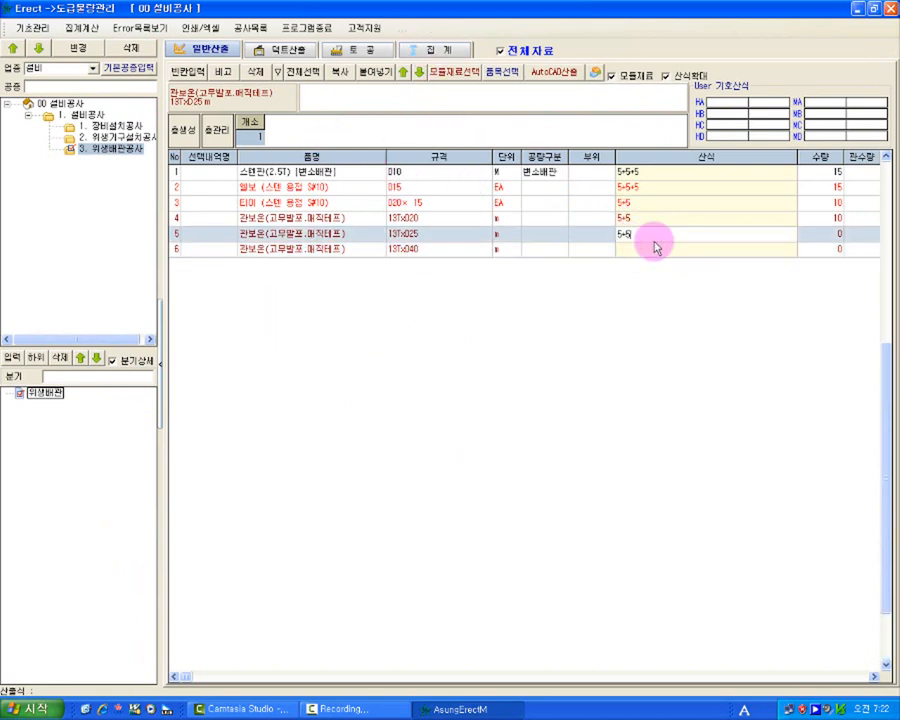
{"action": "key", "text": "Return"}
{"action": "type", "text": "5+5"}
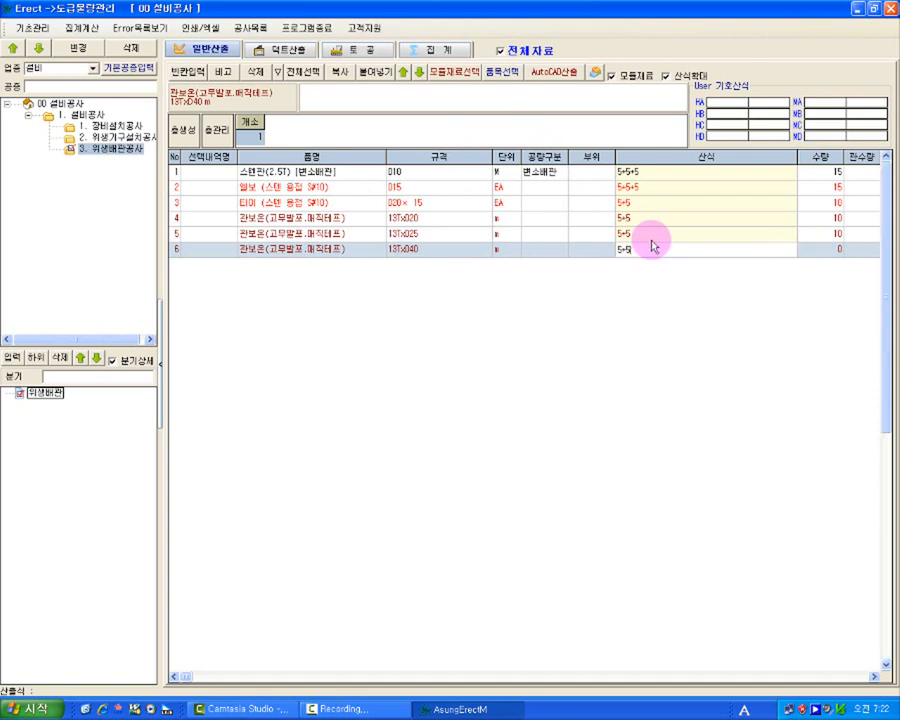
{"action": "key", "text": "Return"}
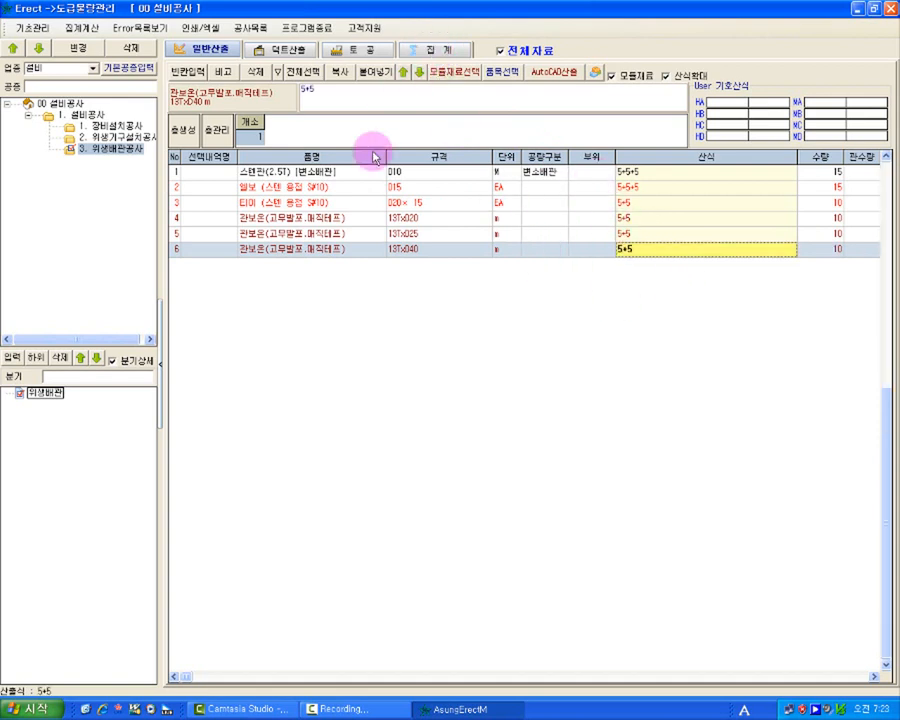
Step: Run the 집계계산 and review the aggregated items of 장비설치공사, 위생기구설치공사 and 위생배관공사, including the 스텐관용접 quantities
{"action": "left_click", "coordinate": [437, 51]}
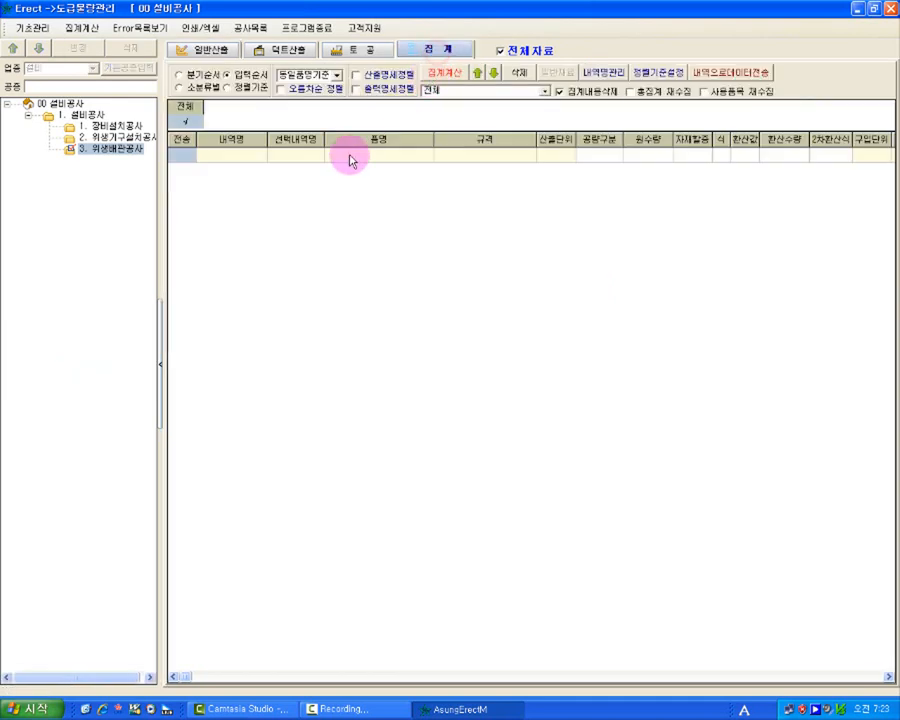
{"action": "left_click", "coordinate": [445, 72]}
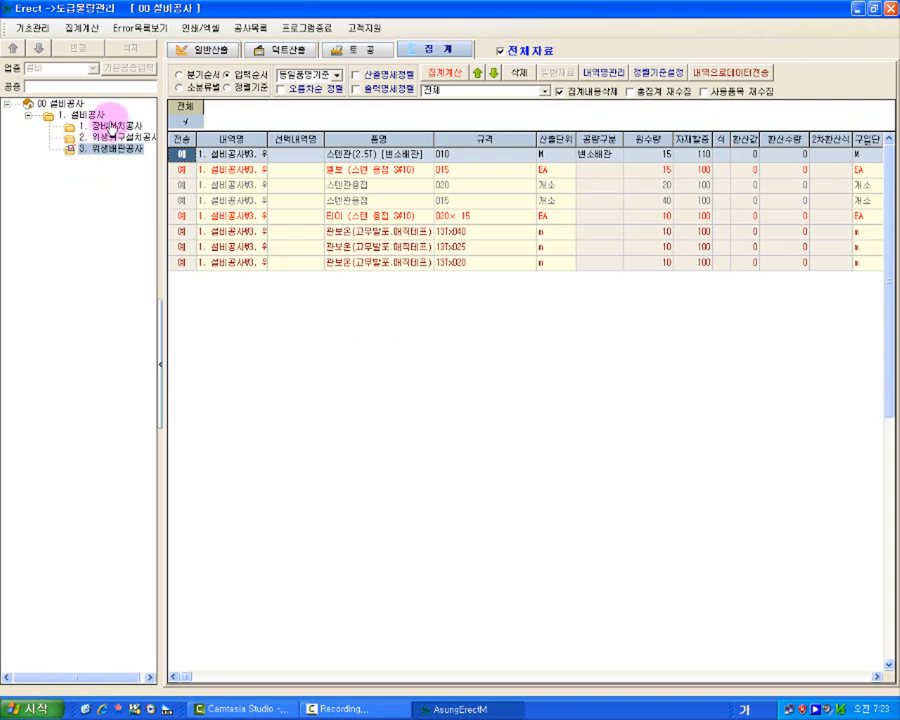
{"action": "left_click", "coordinate": [111, 127]}
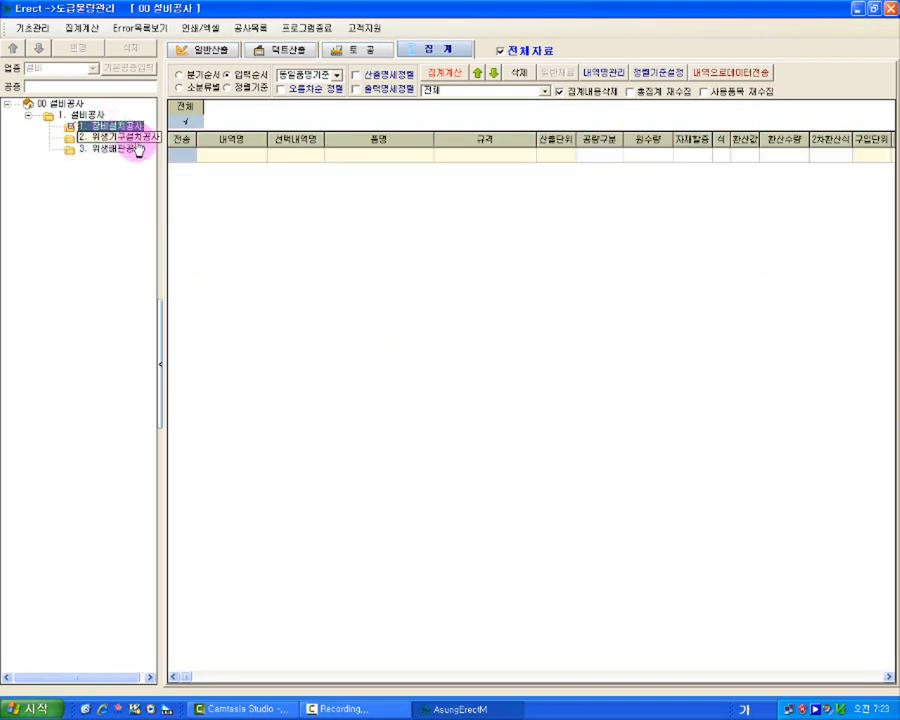
{"action": "left_click", "coordinate": [103, 138]}
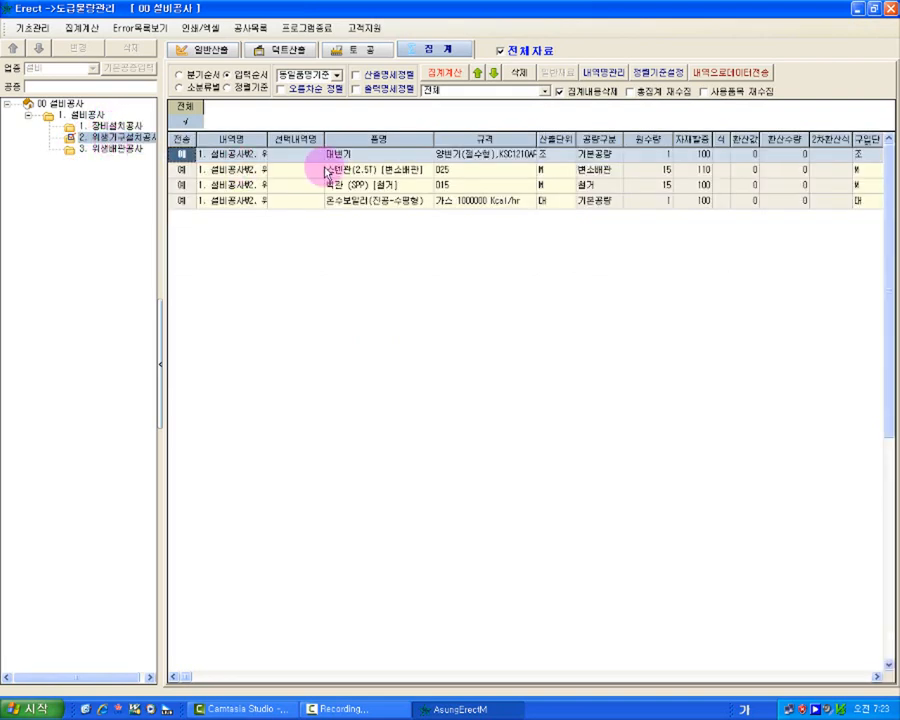
{"action": "left_click", "coordinate": [112, 149]}
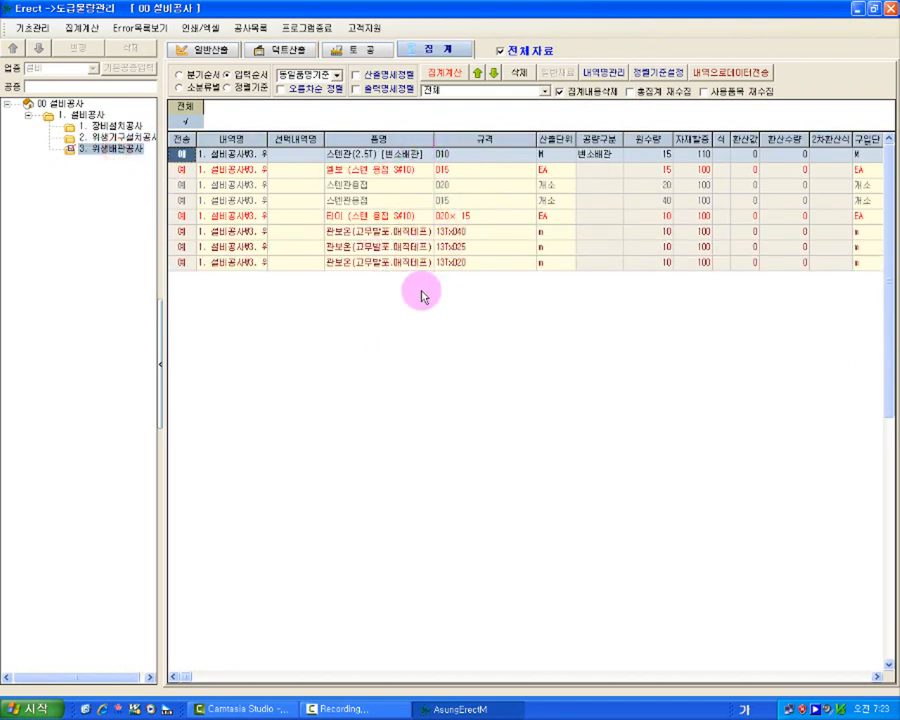
{"action": "left_click", "coordinate": [370, 188]}
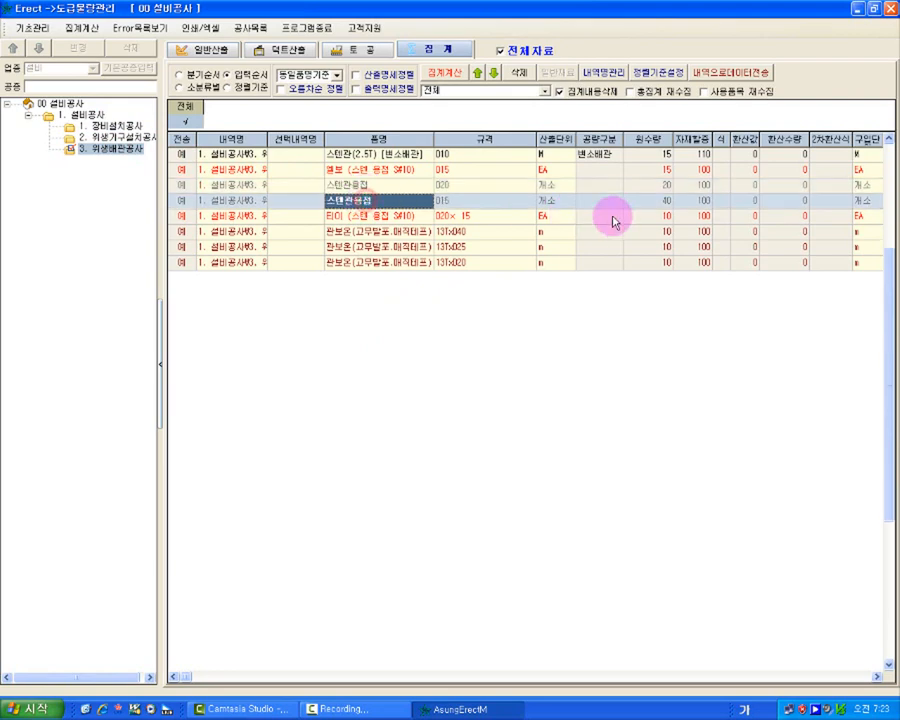
{"action": "left_click", "coordinate": [643, 186]}
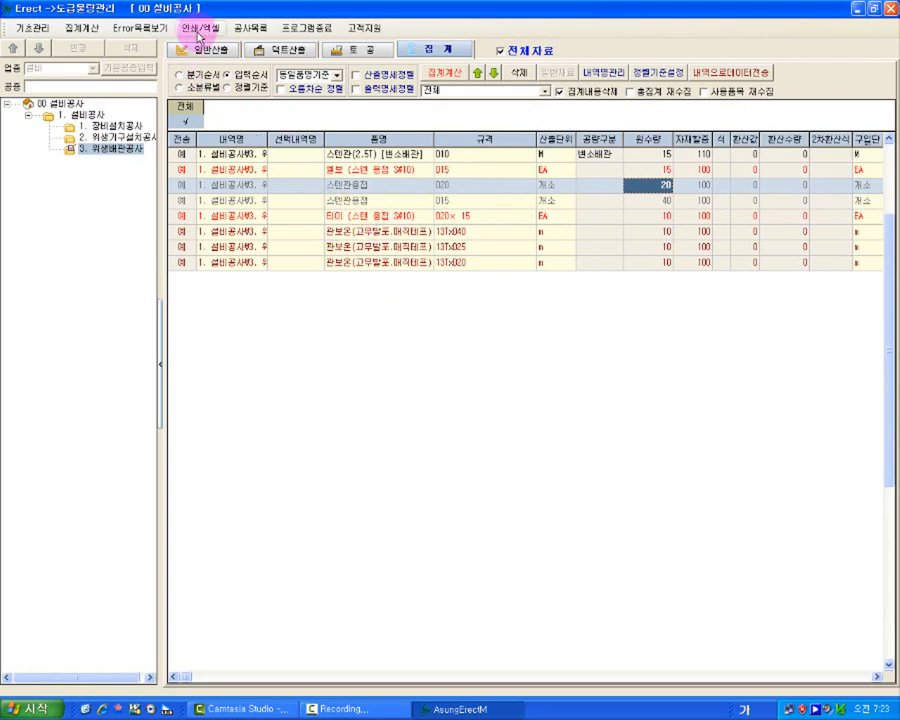
Step: Open the 산출서출력 report output and preview the 간지, 층별집계표, 분기별집계표 and 수량산출서(집계) forms
{"action": "left_click", "coordinate": [362, 283]}
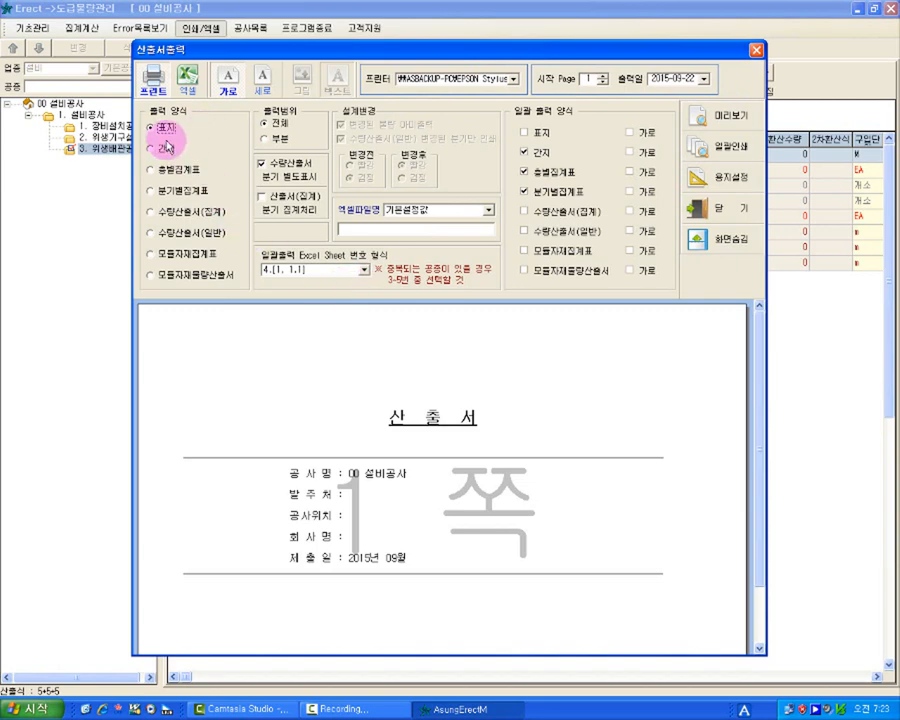
{"action": "left_click", "coordinate": [168, 148]}
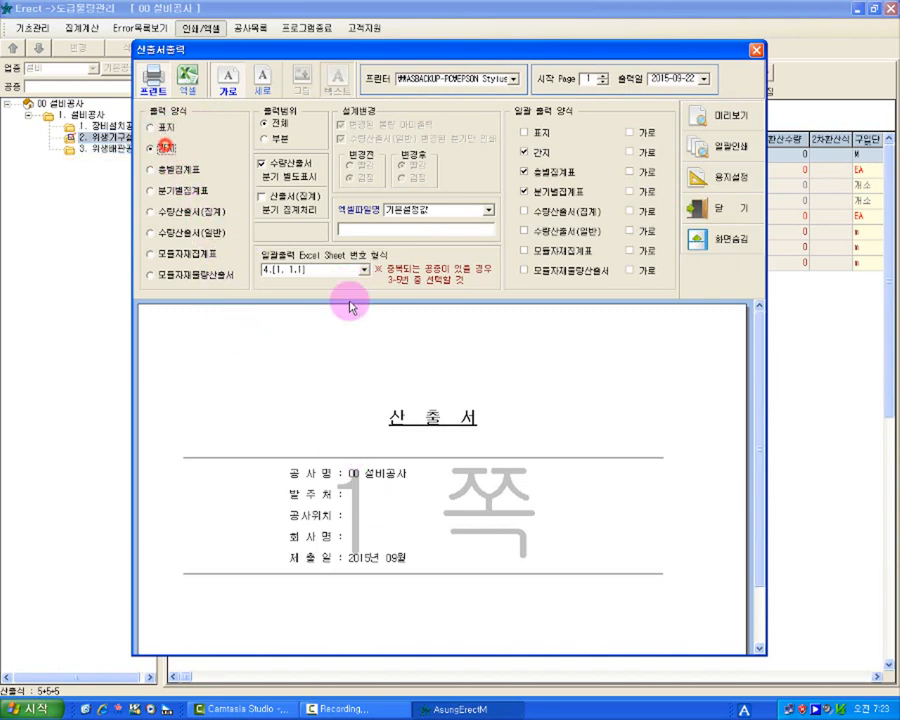
{"action": "left_click", "coordinate": [168, 170]}
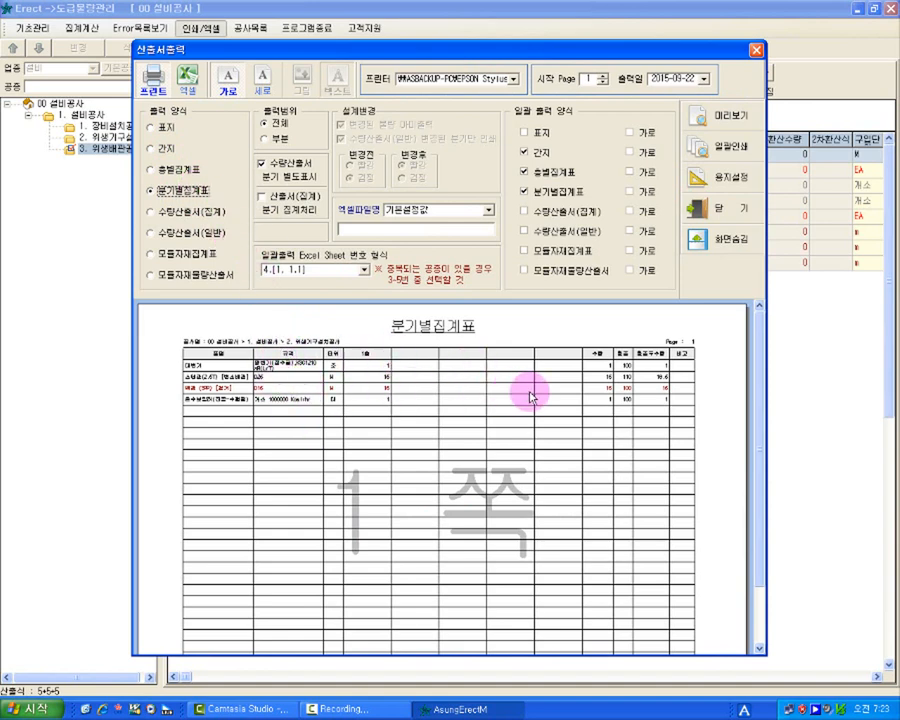
{"action": "left_click", "coordinate": [181, 216]}
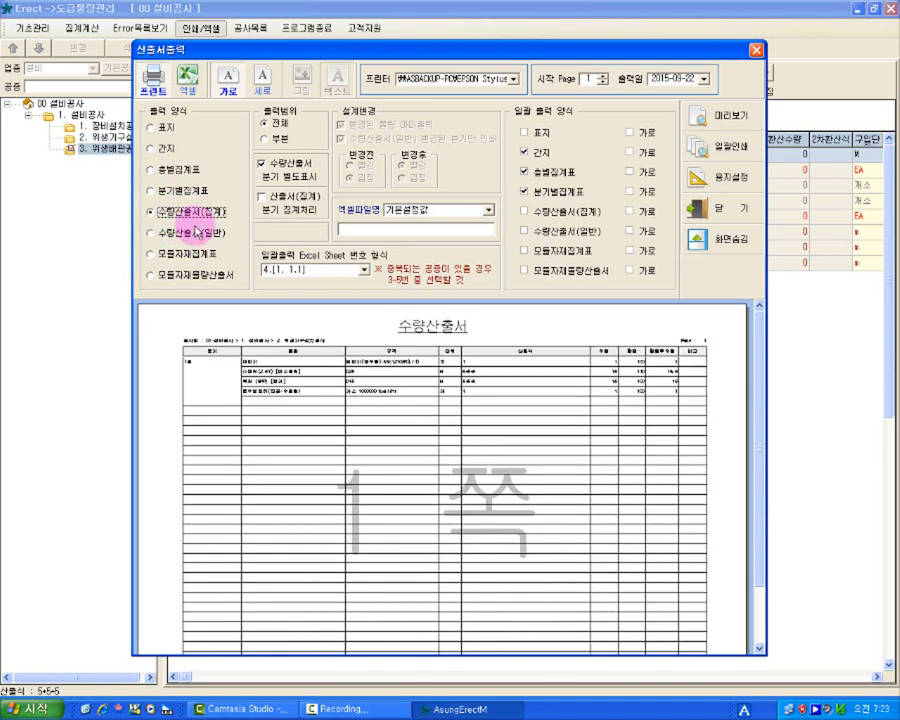
Step: Compare the 수량산출서(일반) and 수량산출서(집계) forms, and turn off 수량산출서 분기 별도표시 for the 일반 form
{"action": "left_click", "coordinate": [186, 238]}
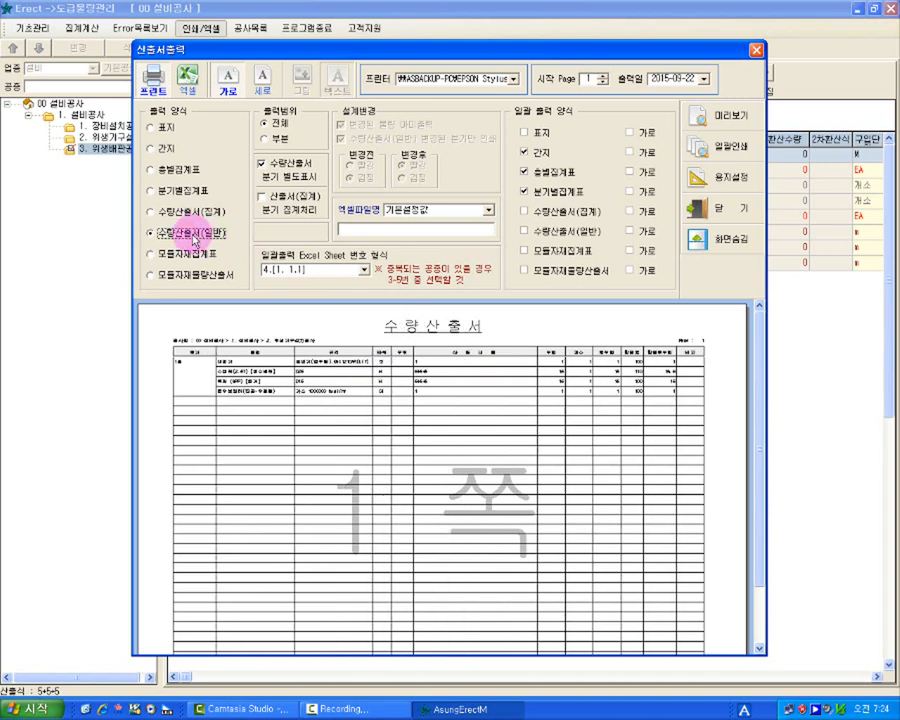
{"action": "left_click", "coordinate": [192, 214]}
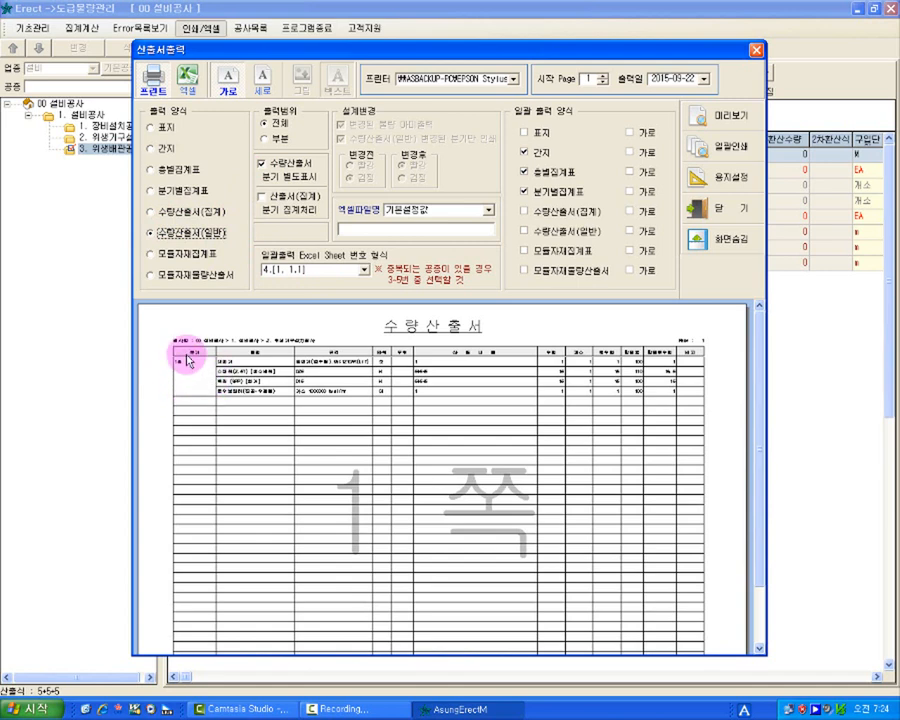
{"action": "left_click", "coordinate": [266, 163]}
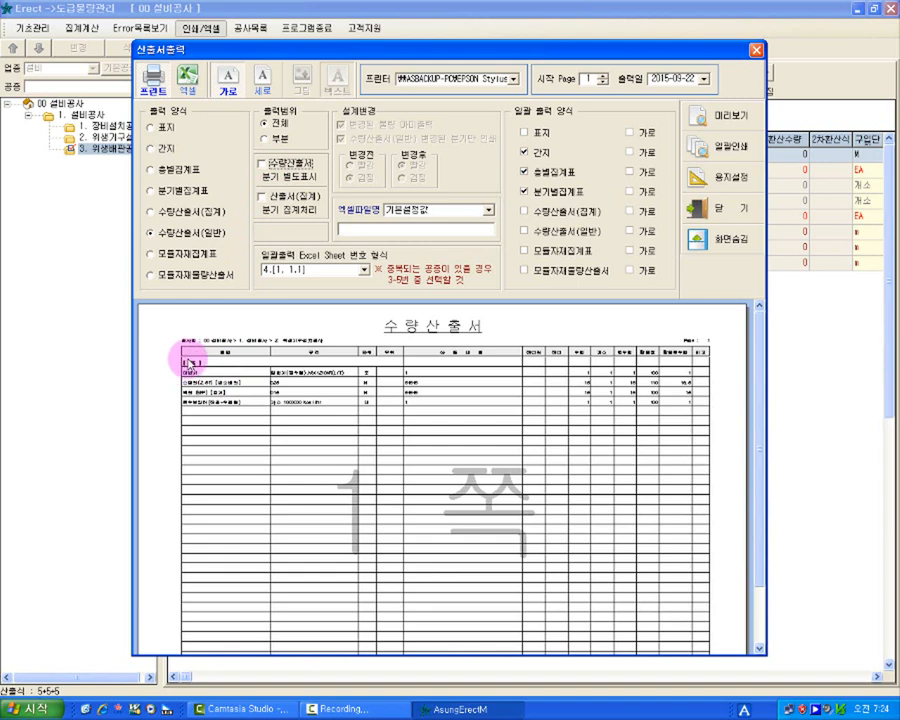
Step: Add the 수량산출서(집계) and 수량산출서(일반) forms to the batch output selection, leaving both 모듈자재 forms out
{"action": "left_click", "coordinate": [262, 163]}
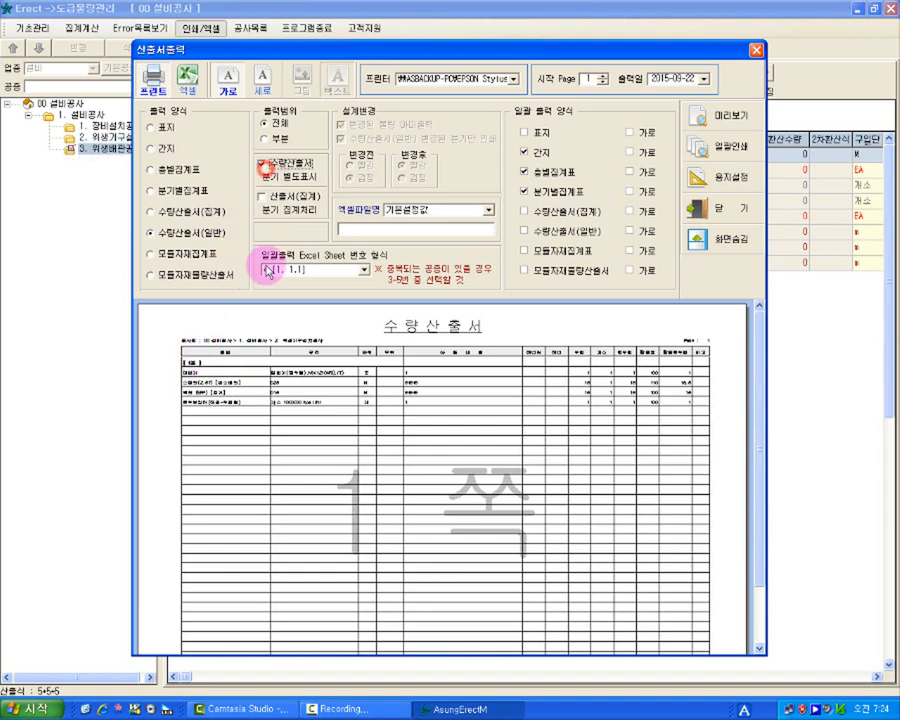
{"action": "left_click", "coordinate": [264, 164]}
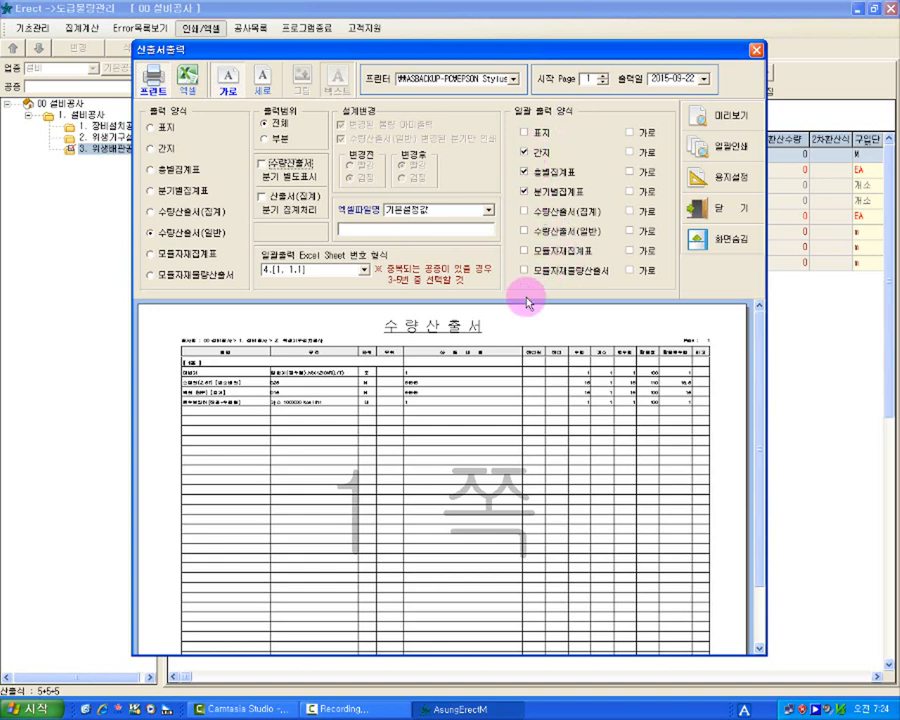
{"action": "left_click", "coordinate": [527, 212]}
{"action": "left_click", "coordinate": [527, 231]}
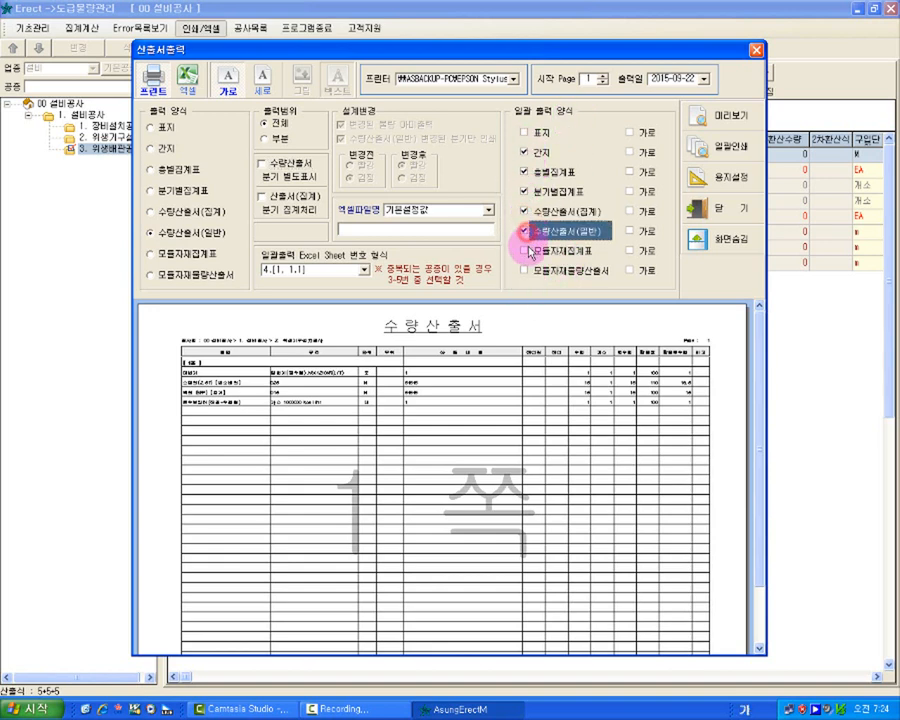
{"action": "left_click", "coordinate": [527, 250]}
{"action": "left_click", "coordinate": [530, 270]}
{"action": "left_click", "coordinate": [523, 250]}
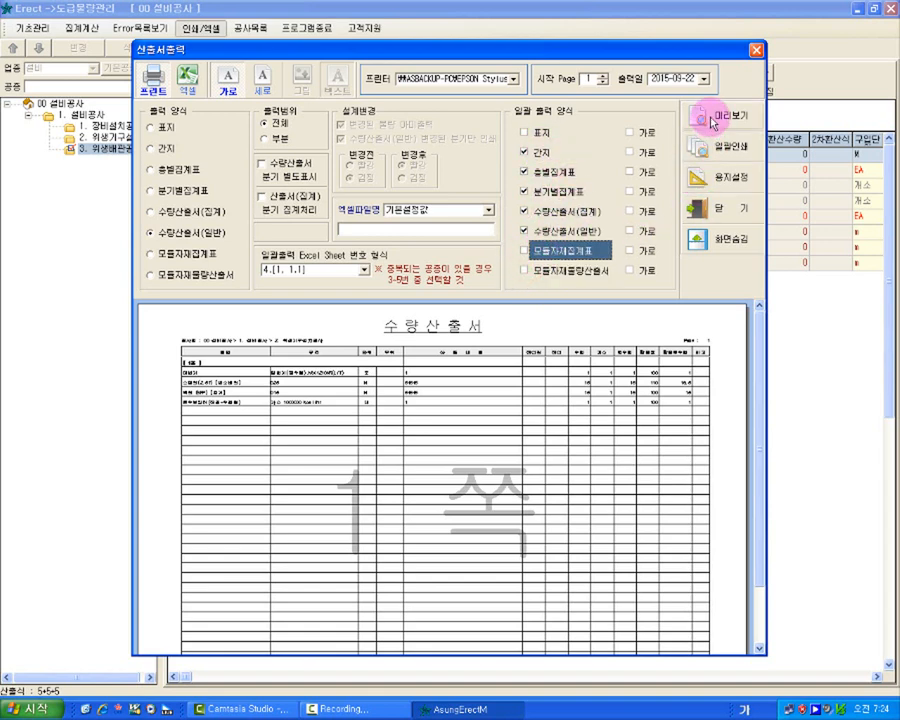
Step: Preview the 수량산출서(일반) form on its own, and page through the batch preview of all selected forms to the last page
{"action": "left_click", "coordinate": [178, 232]}
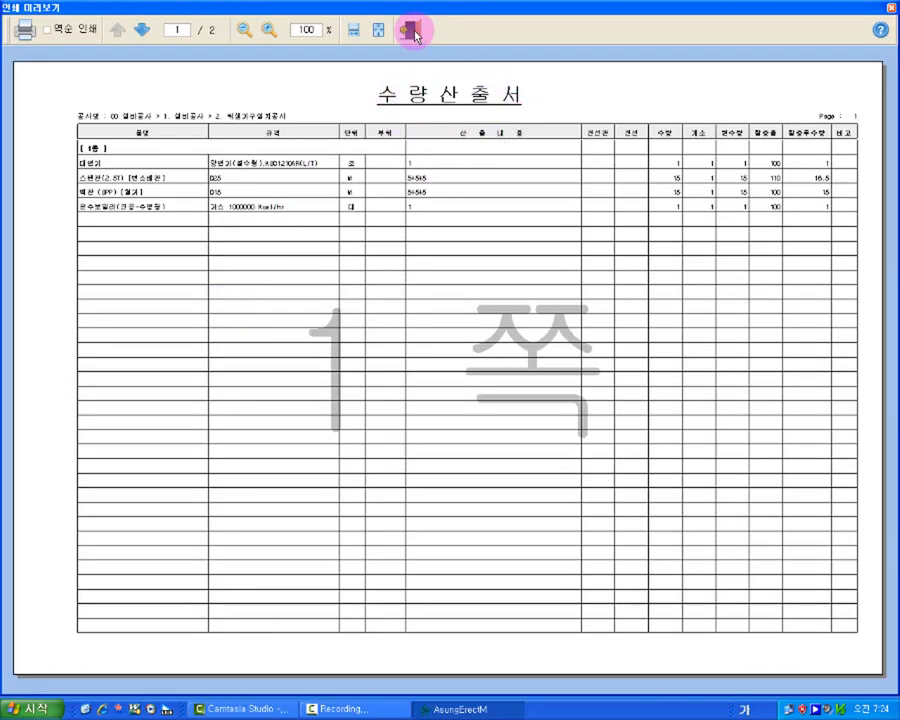
{"action": "left_click", "coordinate": [411, 31]}
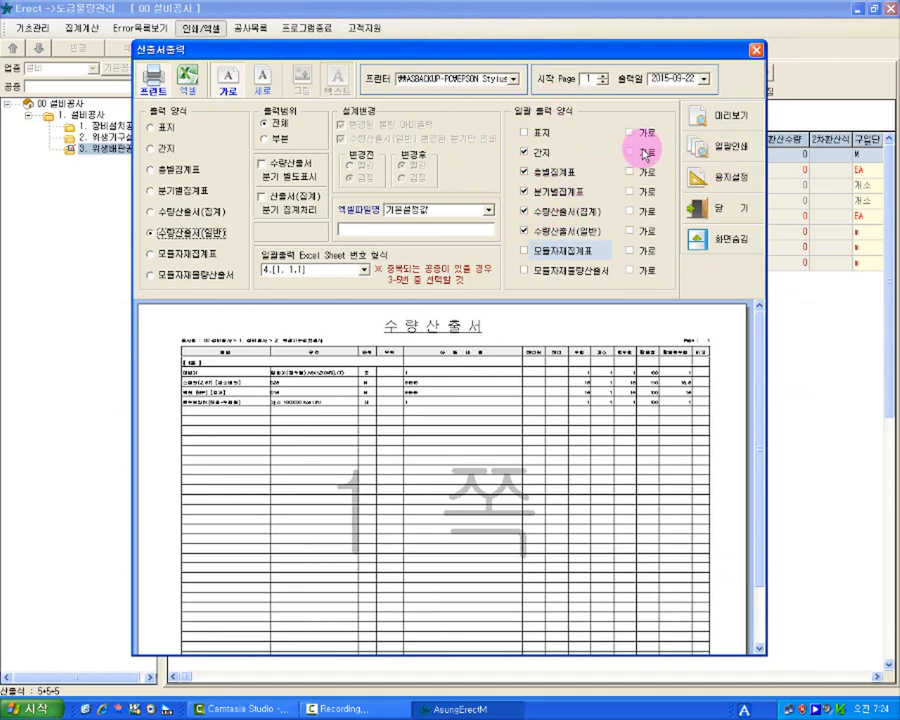
{"action": "left_click", "coordinate": [728, 152]}
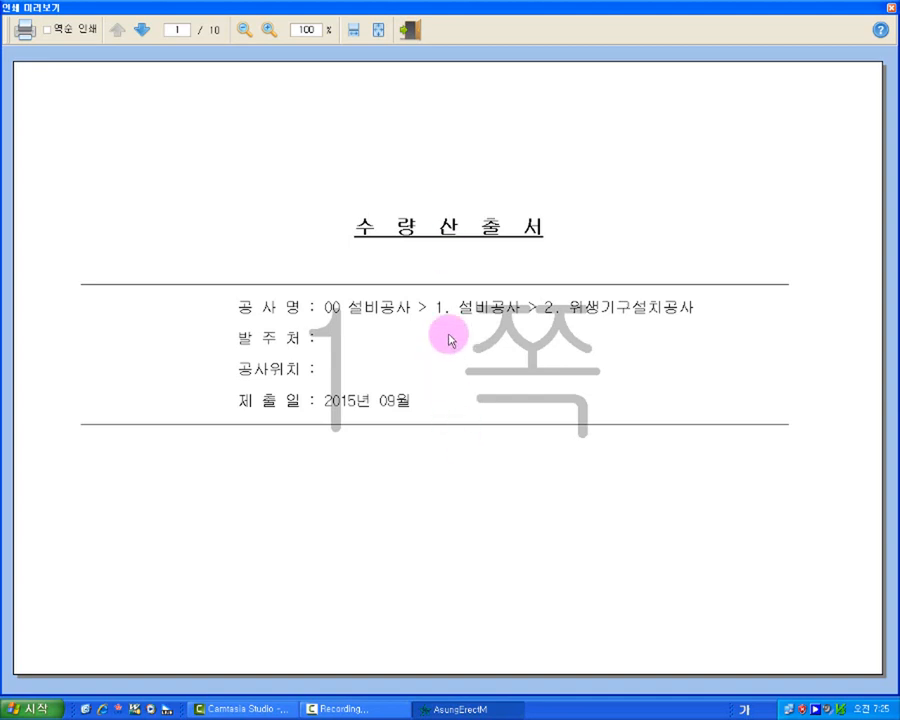
{"action": "left_click", "coordinate": [141, 36]}
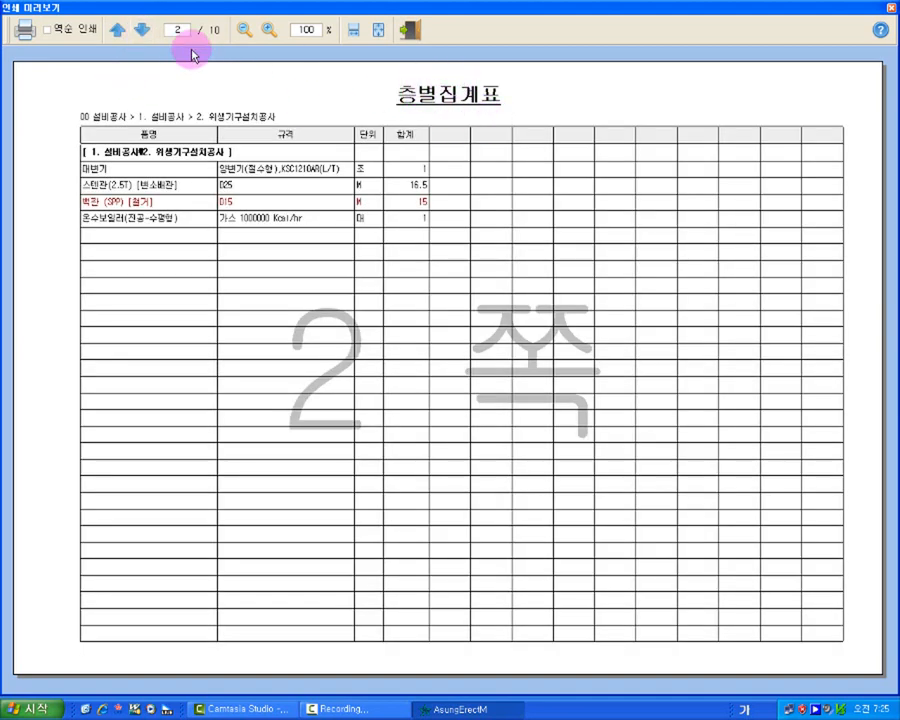
{"action": "left_click", "coordinate": [142, 31]}
{"action": "left_click", "coordinate": [143, 36]}
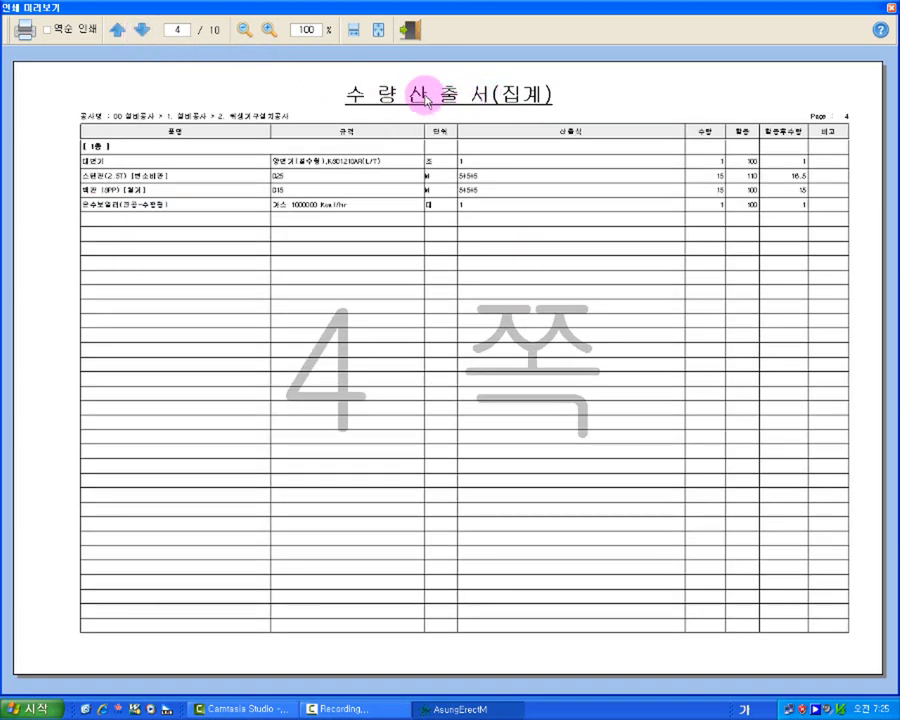
{"action": "left_click", "coordinate": [141, 30]}
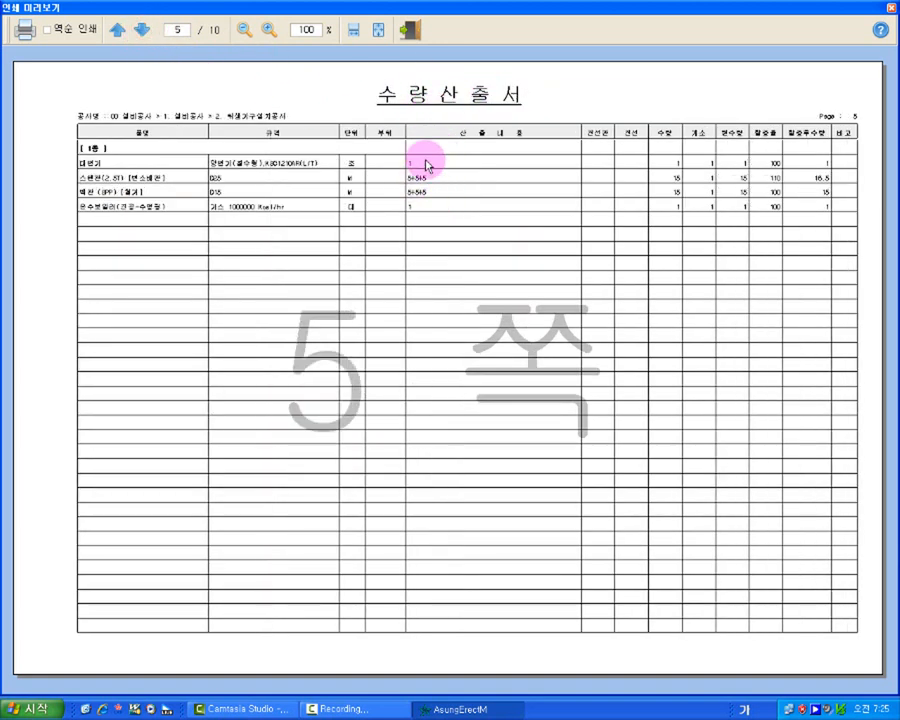
{"action": "left_click", "coordinate": [142, 30]}
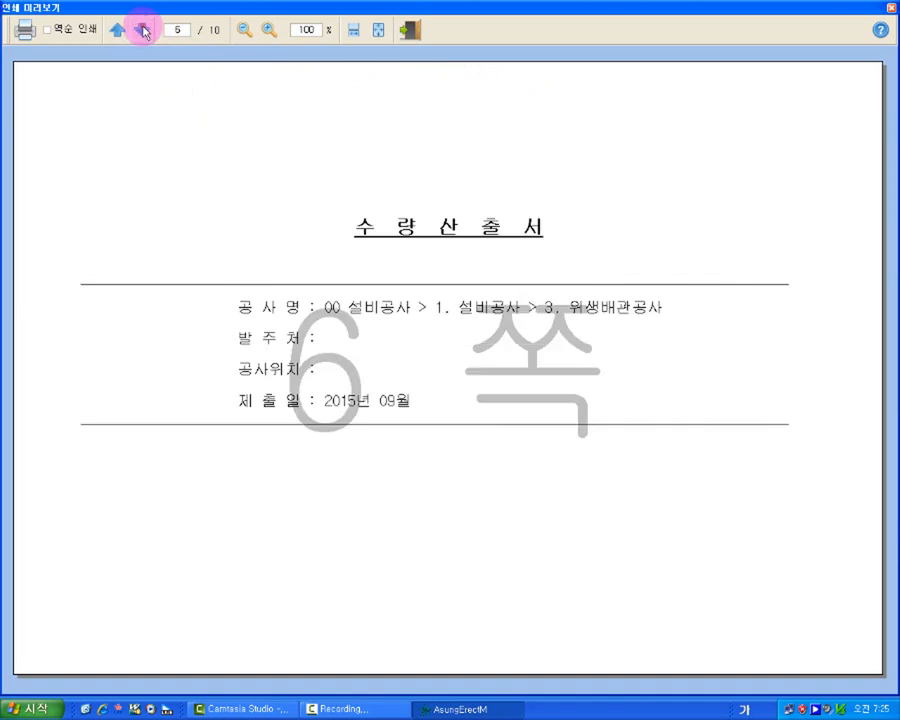
{"action": "left_click", "coordinate": [143, 30]}
{"action": "left_click", "coordinate": [143, 30]}
{"action": "left_click", "coordinate": [143, 30]}
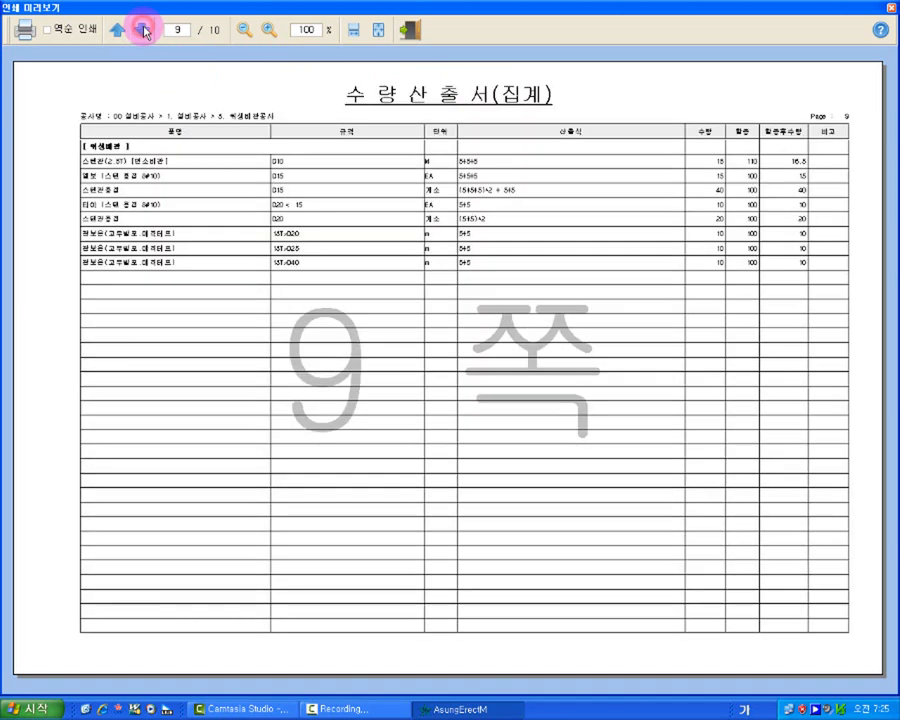
{"action": "left_click", "coordinate": [143, 30]}
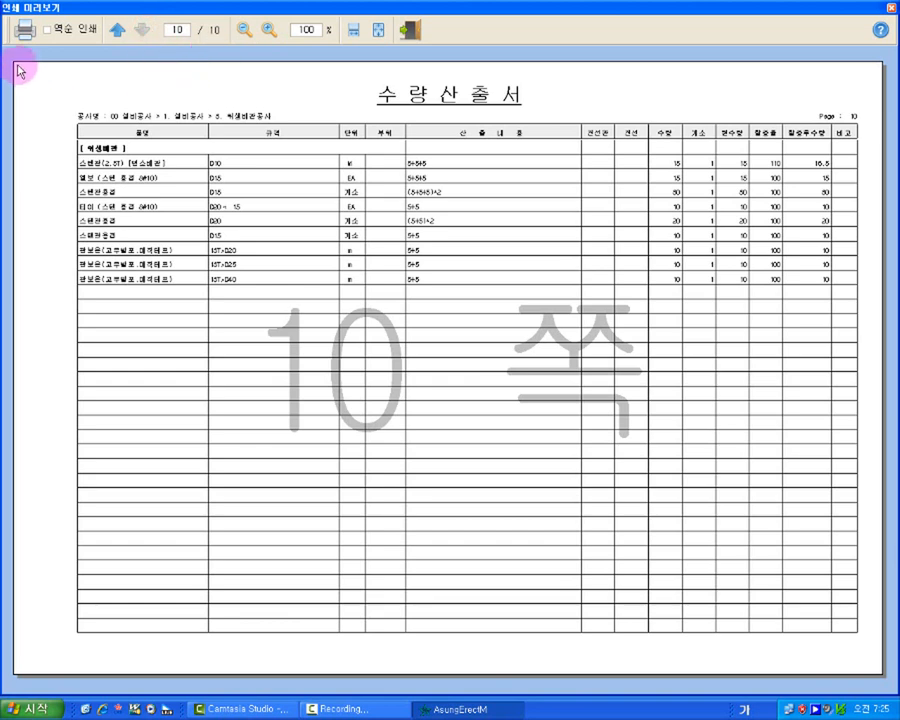
Step: View the print settings for the batch report without printing, and close the print preview
{"action": "left_click", "coordinate": [20, 32]}
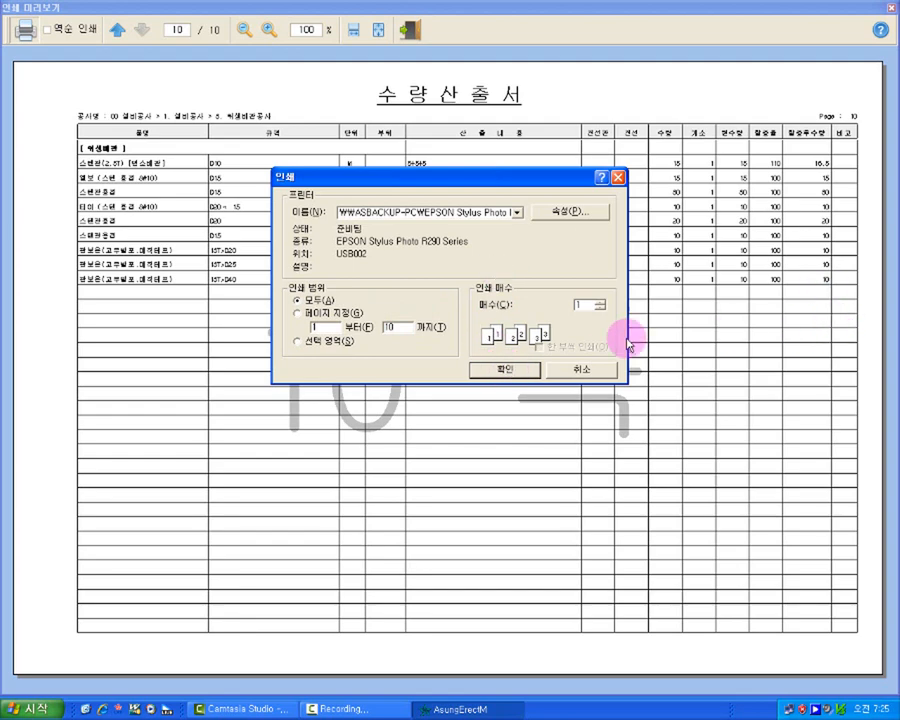
{"action": "left_click", "coordinate": [588, 378]}
{"action": "left_click", "coordinate": [410, 31]}
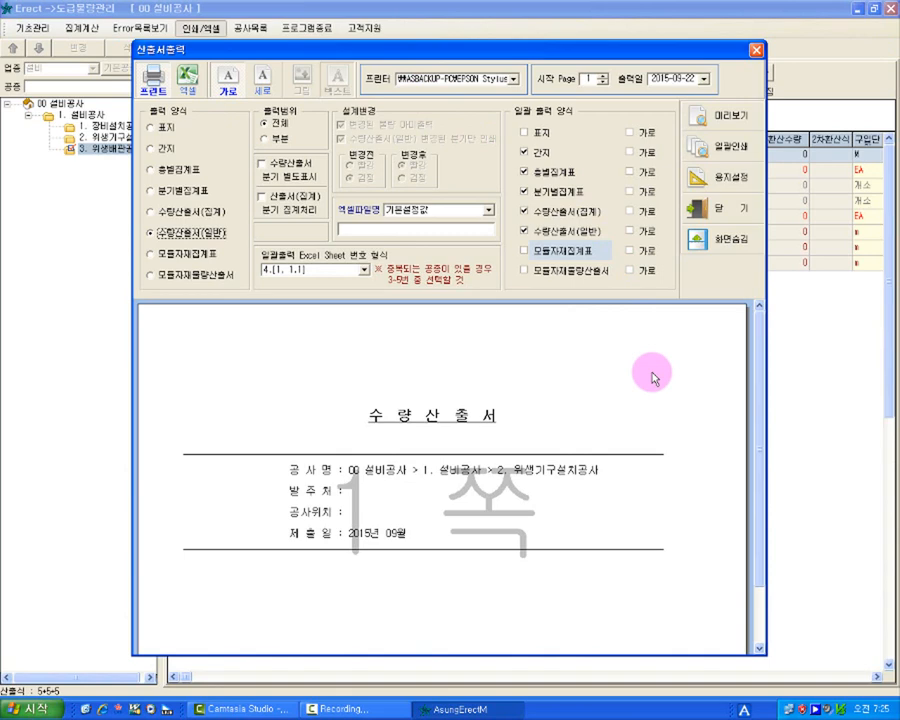
Step: Batch-convert the selected forms to Excel as text, saving them as 00 설비공사(설비도급).xlsx in the 엑셀작업방 folder
{"action": "left_click", "coordinate": [190, 80]}
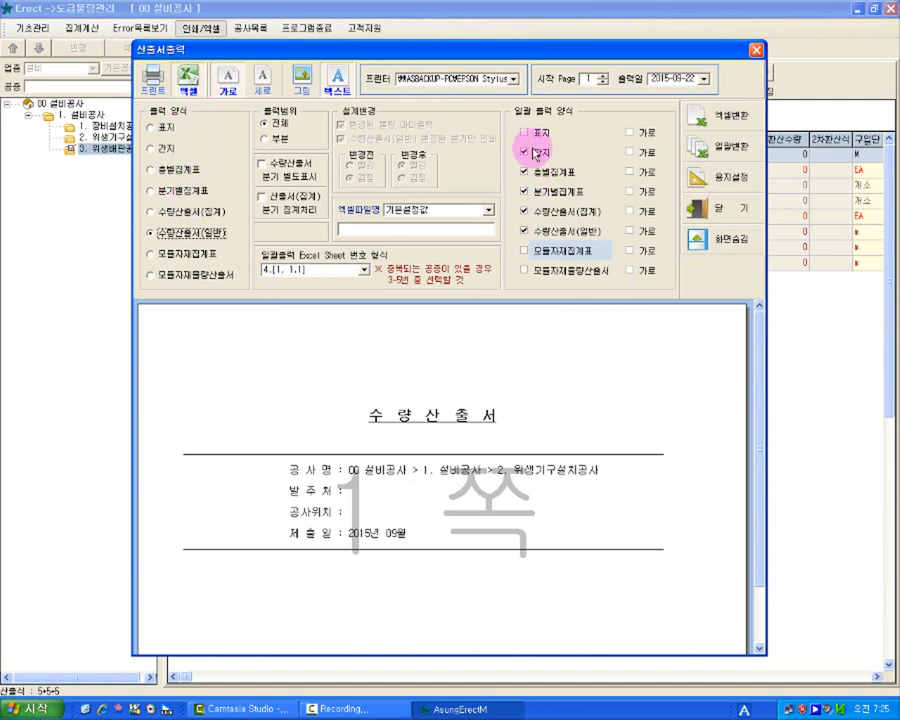
{"action": "left_click", "coordinate": [745, 113]}
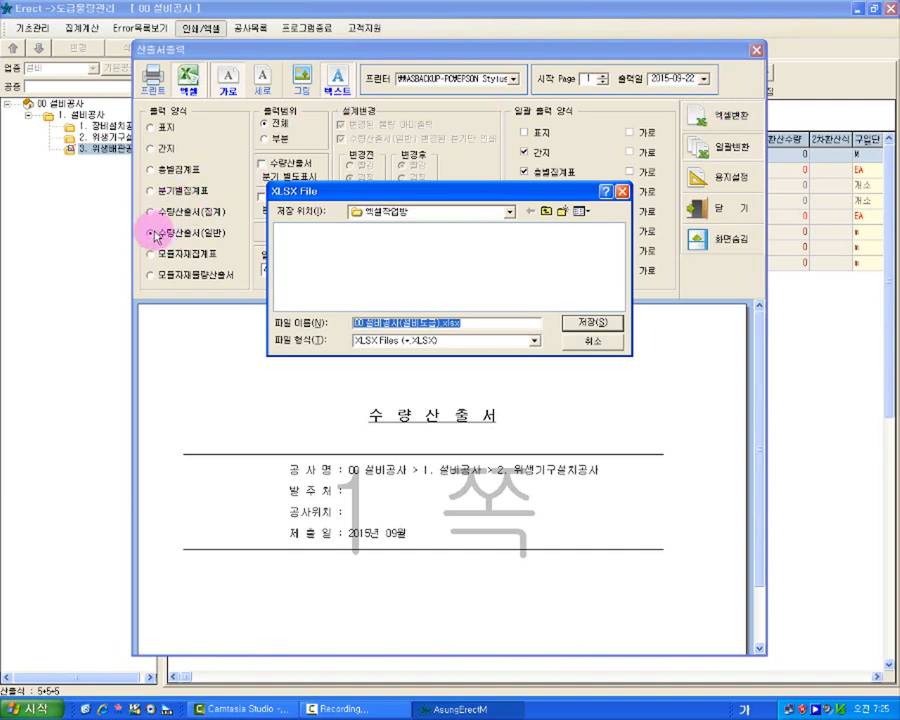
{"action": "left_click_drag", "start_coordinate": [458, 192], "coordinate": [309, 195]}
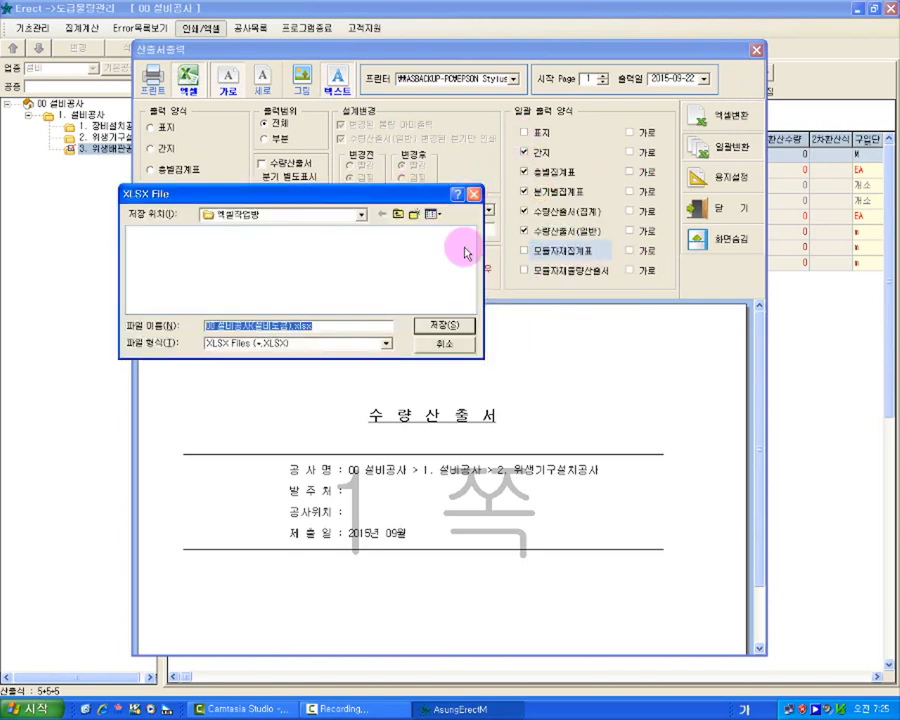
{"action": "left_click", "coordinate": [356, 222]}
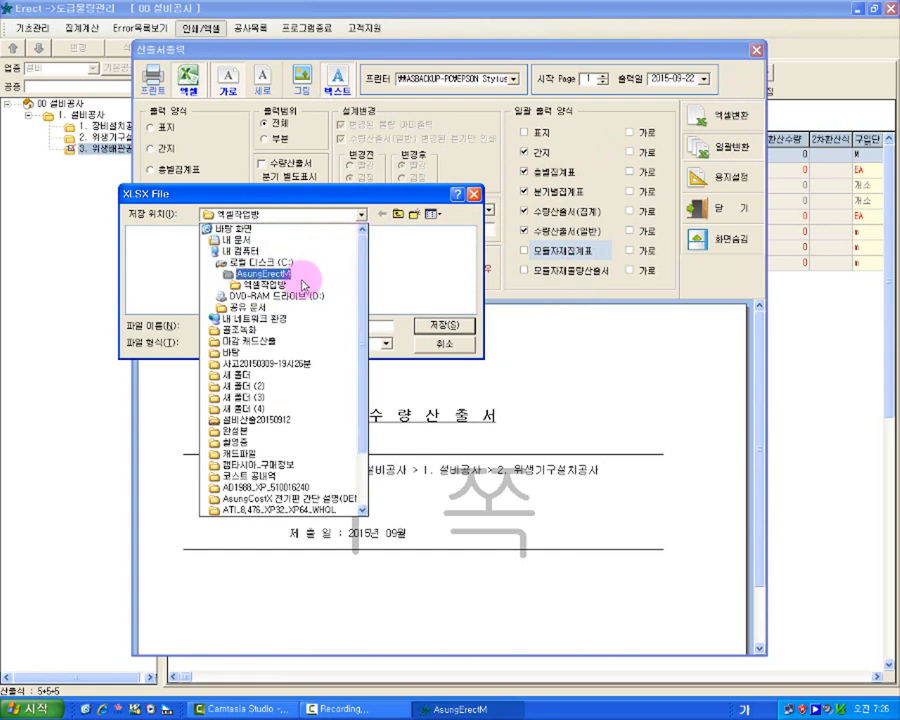
{"action": "left_click", "coordinate": [284, 290]}
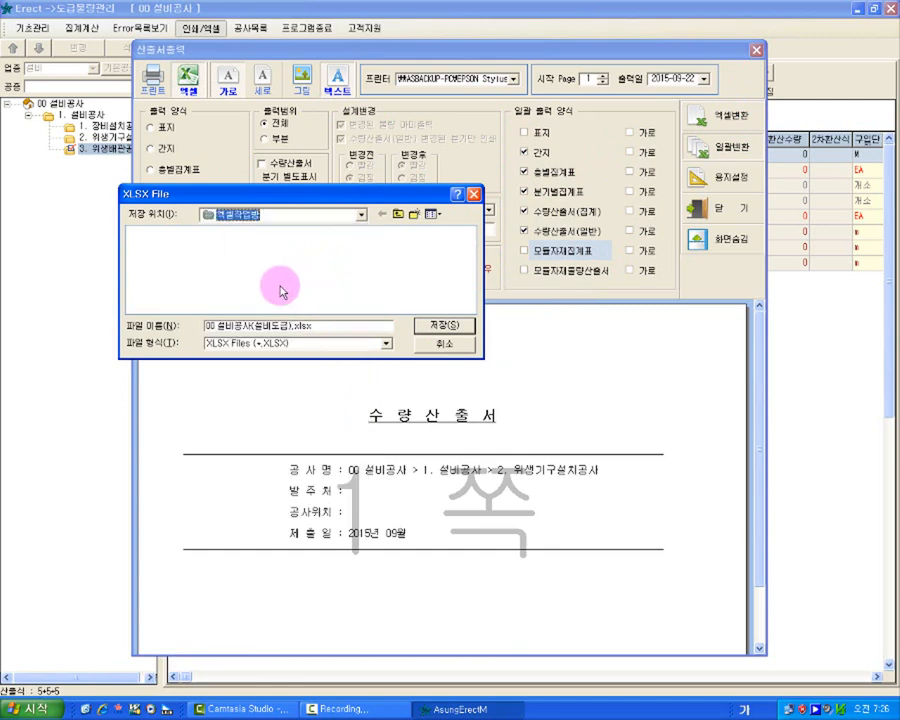
{"action": "left_click", "coordinate": [284, 216]}
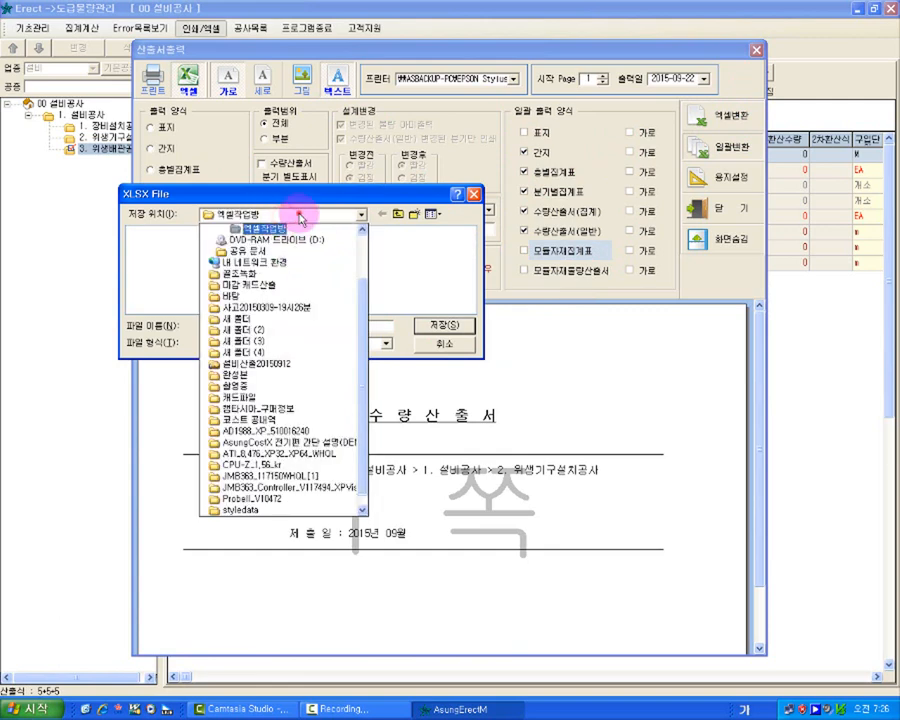
{"action": "left_click", "coordinate": [298, 213]}
{"action": "left_click", "coordinate": [327, 326]}
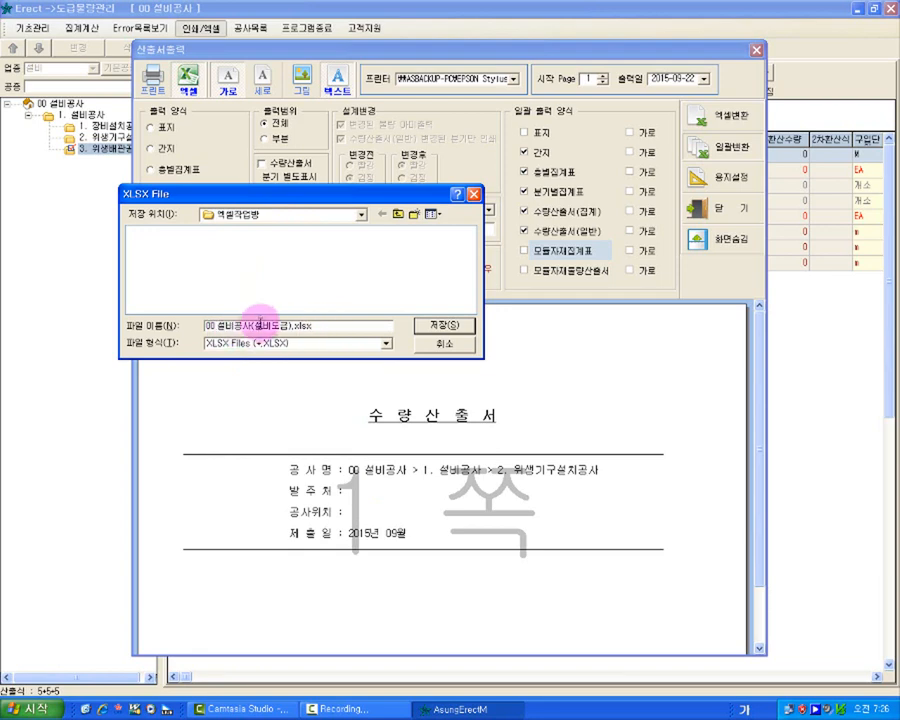
{"action": "left_click", "coordinate": [288, 323]}
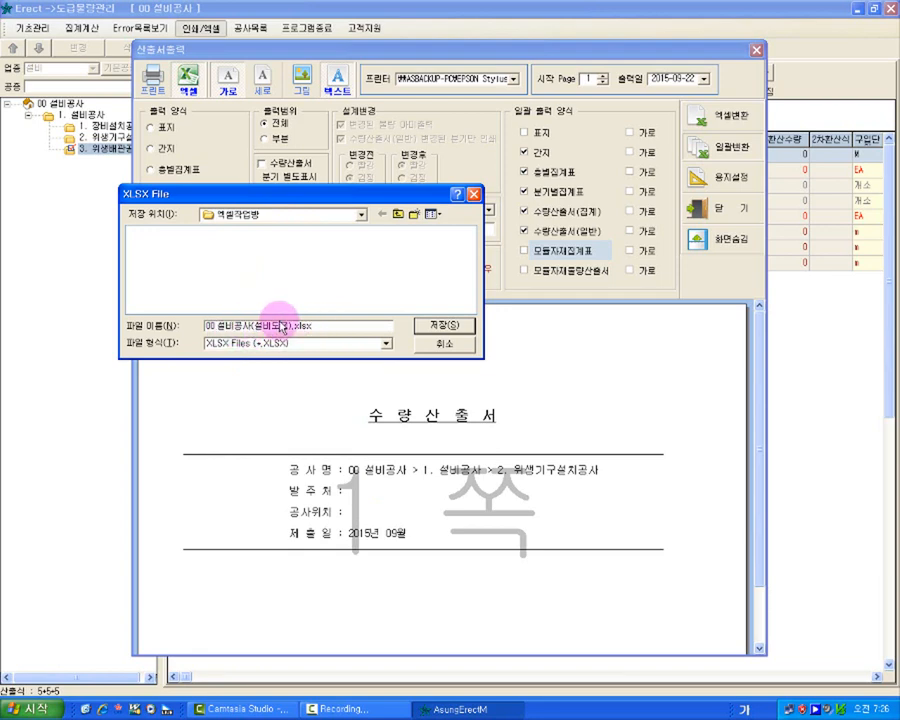
{"action": "left_click", "coordinate": [433, 327]}
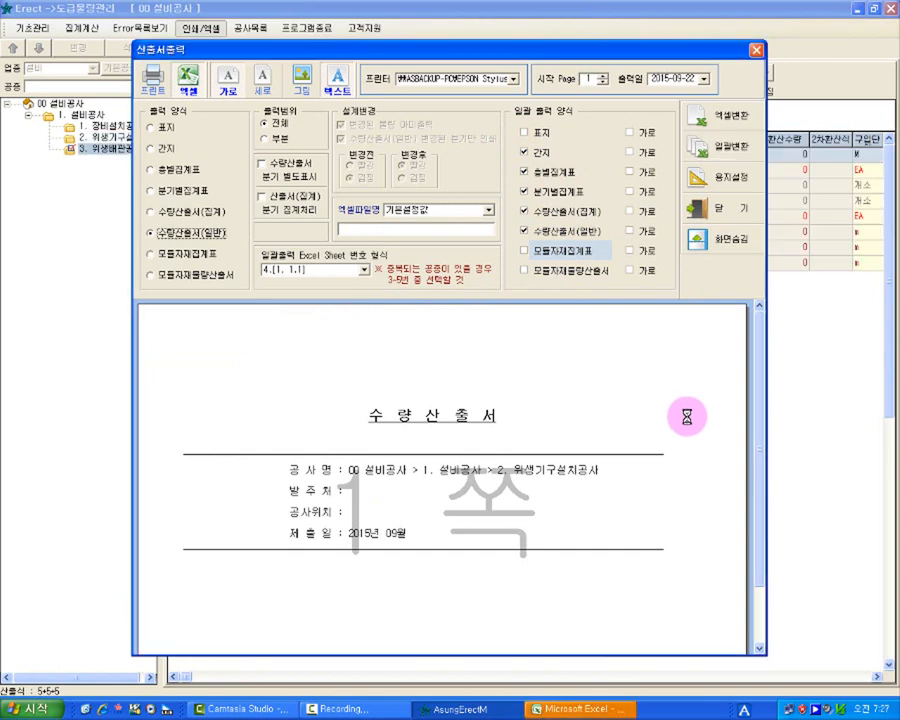
Step: Switch to Excel and review the exported 층별집계표, 분기별집계표 and 수량산출서 sheets of 위생기구설치공사 and 위생배관공사
{"action": "left_click", "coordinate": [565, 710]}
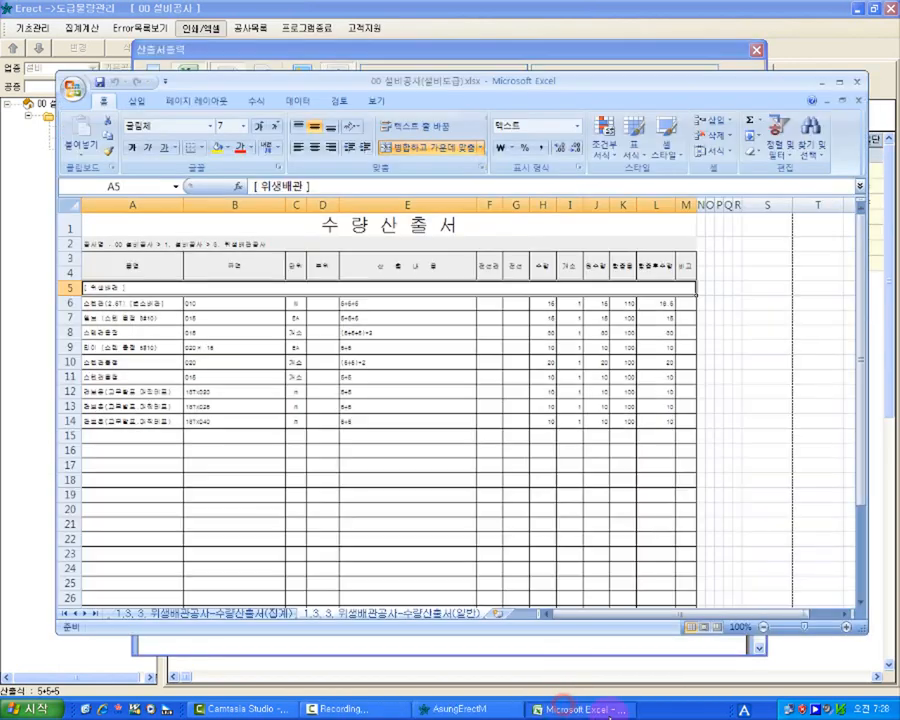
{"action": "left_click", "coordinate": [344, 467]}
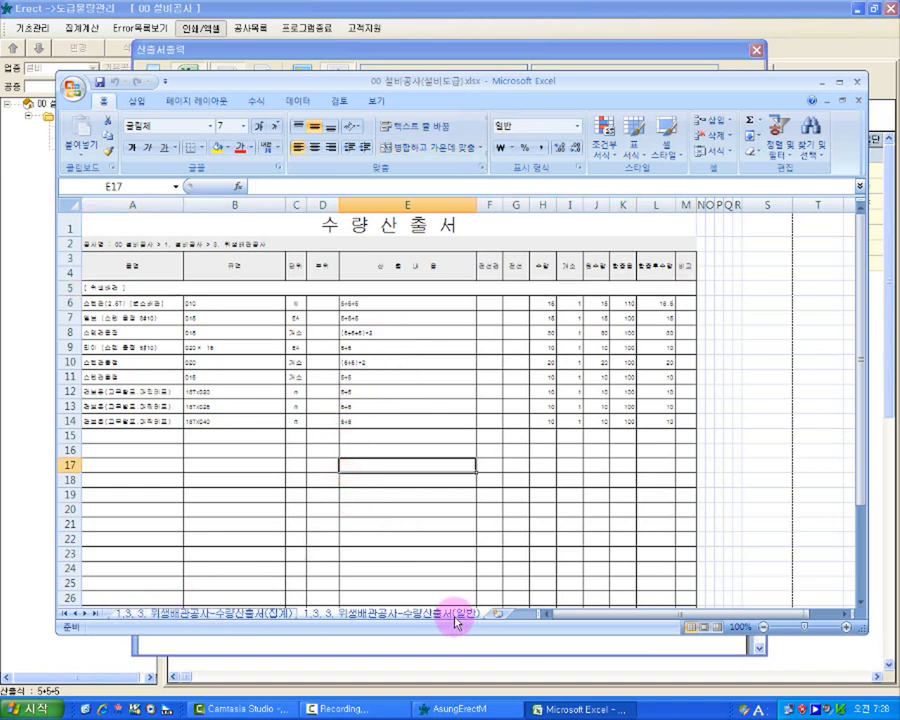
{"action": "left_click_drag", "start_coordinate": [540, 617], "coordinate": [740, 617]}
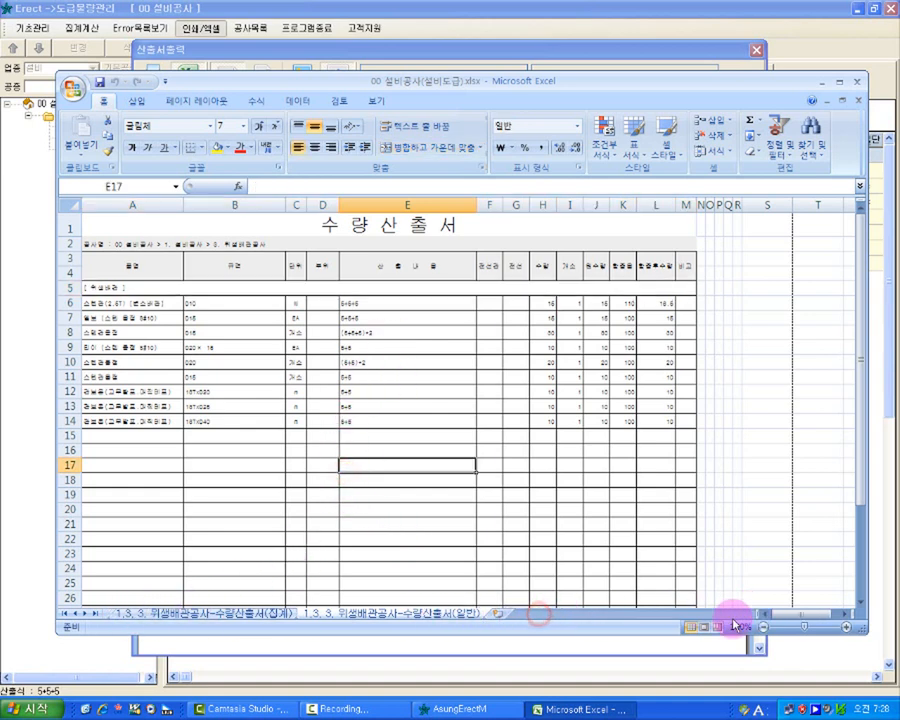
{"action": "left_click", "coordinate": [72, 613]}
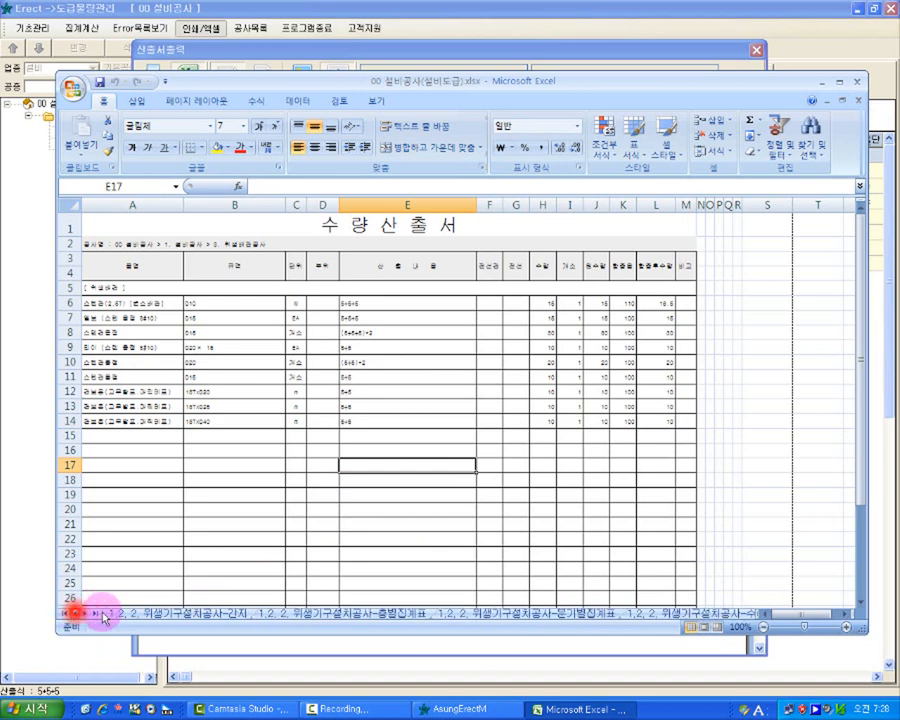
{"action": "left_click", "coordinate": [321, 613]}
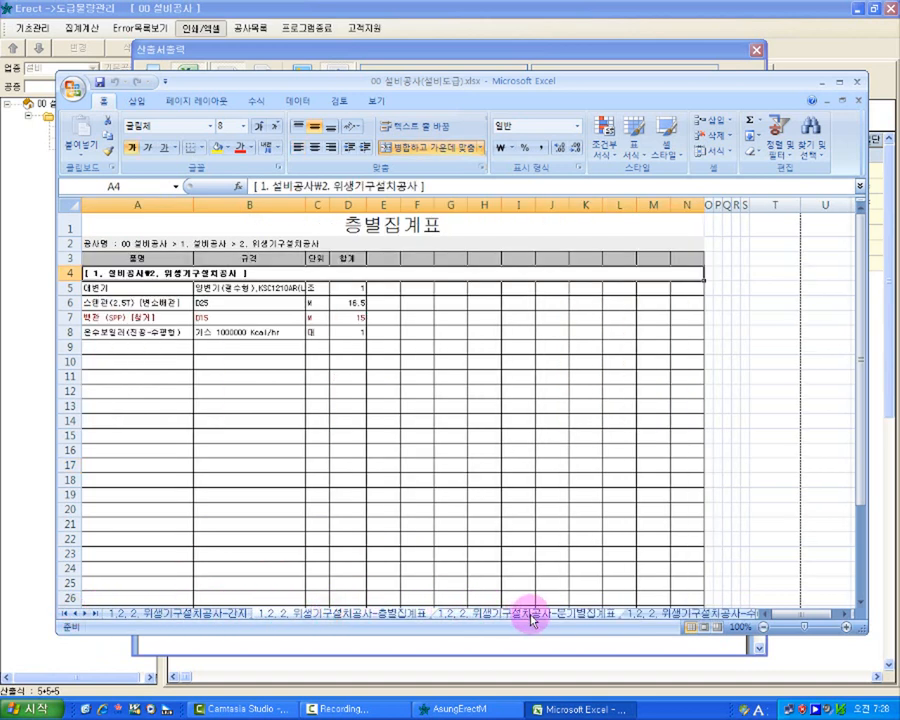
{"action": "left_click", "coordinate": [532, 617]}
{"action": "left_click", "coordinate": [663, 617]}
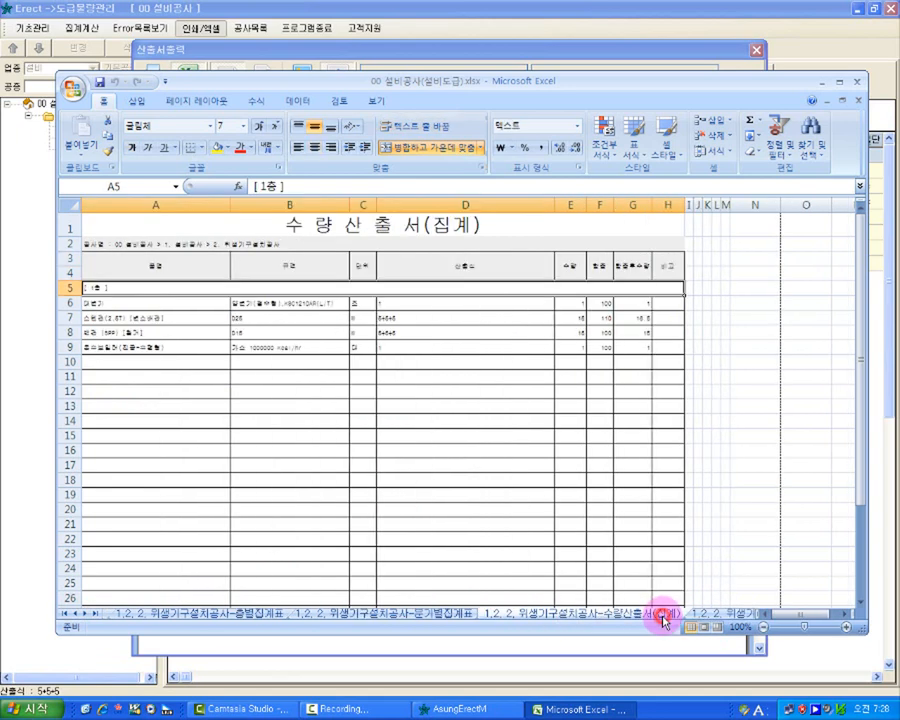
{"action": "left_click", "coordinate": [724, 616]}
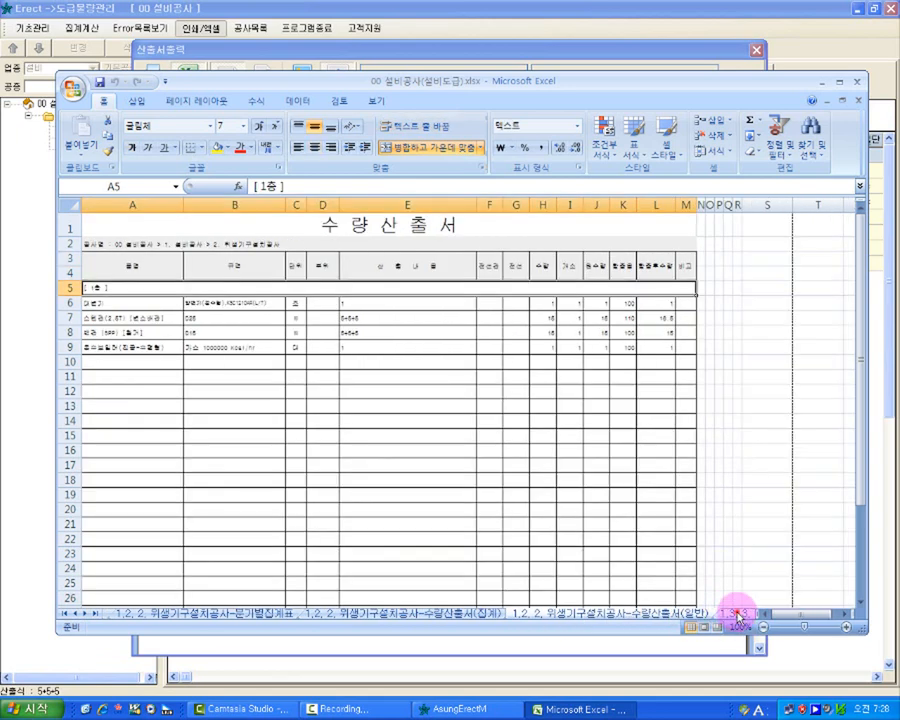
{"action": "left_click", "coordinate": [738, 614]}
{"action": "left_click", "coordinate": [739, 613]}
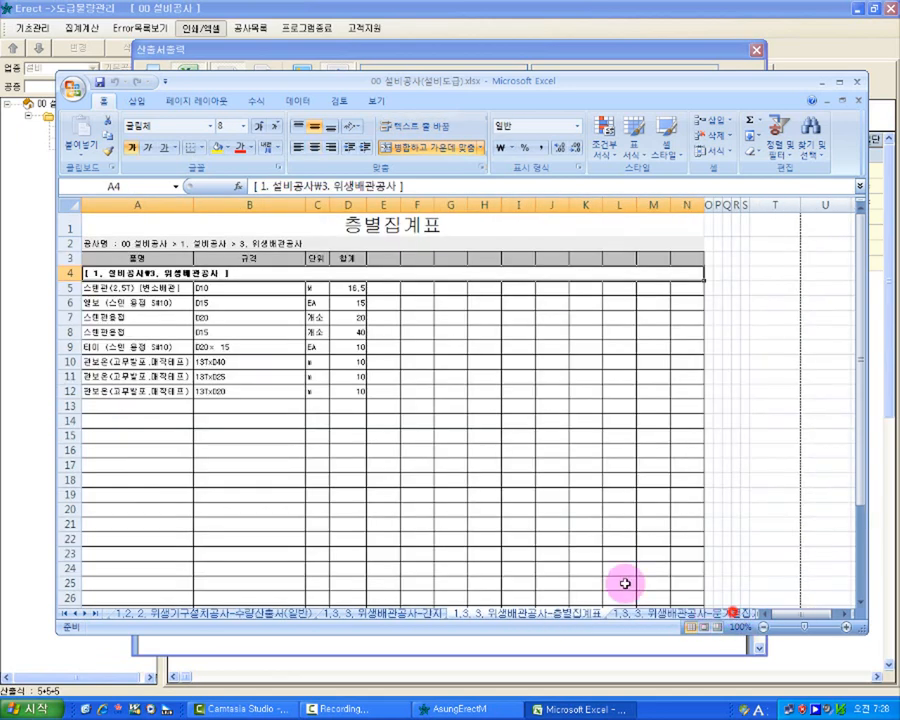
{"action": "left_click", "coordinate": [307, 391]}
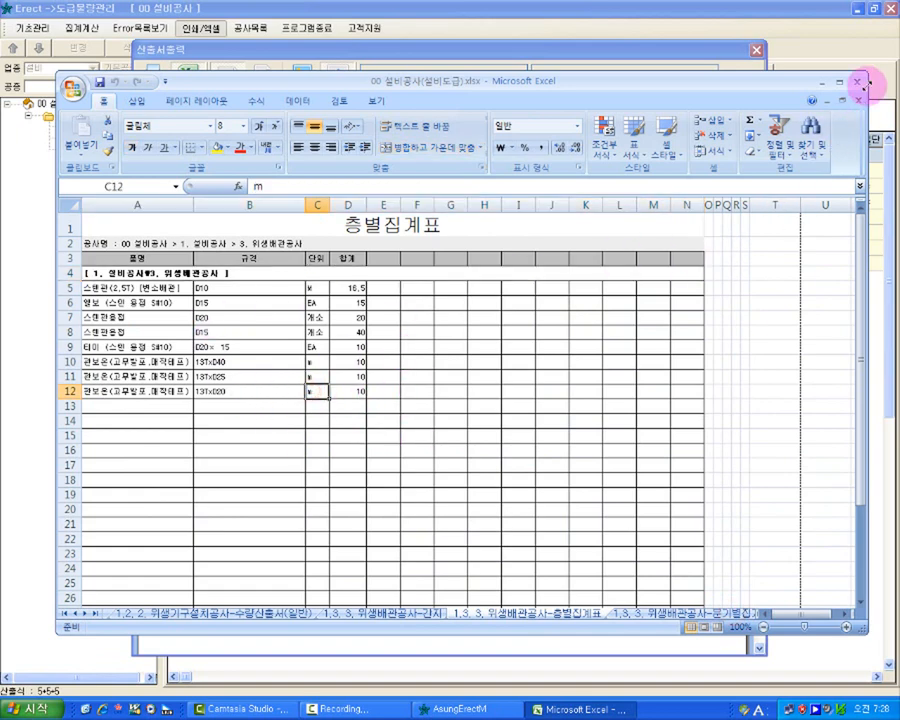
Step: Close the exported Excel workbook and the 산출서출력 window to return to the 집계 list
{"action": "left_click", "coordinate": [855, 83]}
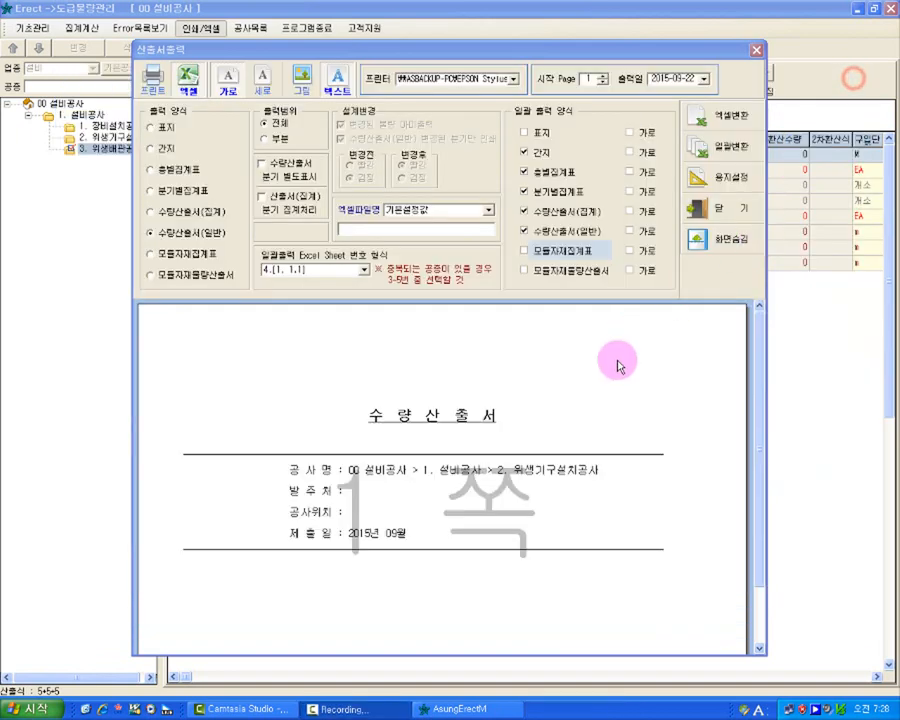
{"action": "left_click", "coordinate": [742, 212]}
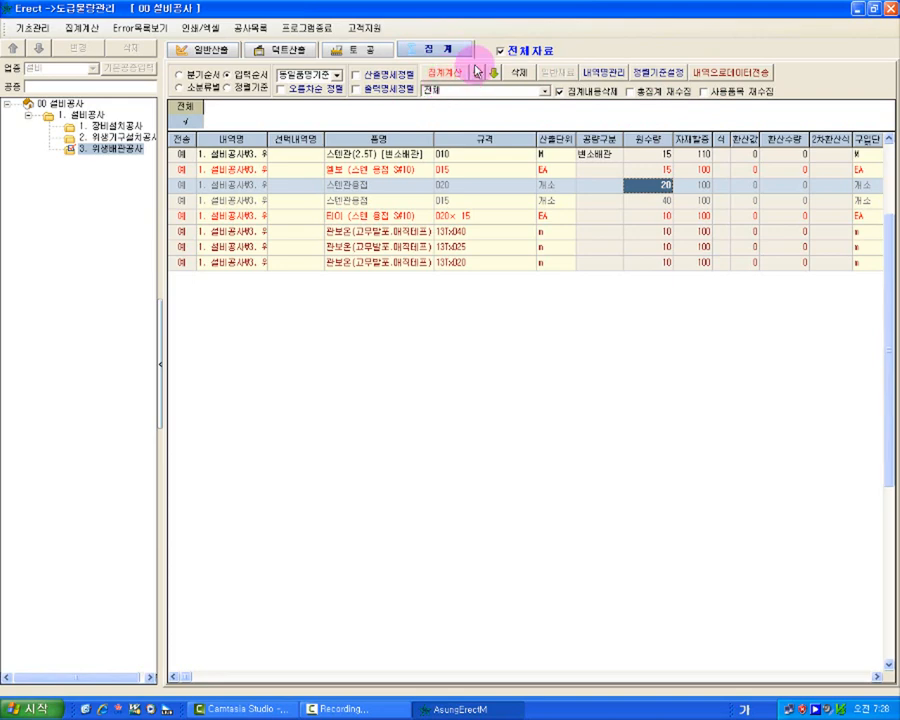
Step: Open the data transfer to 내역 and start creating a new cost project for it, keeping the name 00 설비공사
{"action": "left_click", "coordinate": [738, 78]}
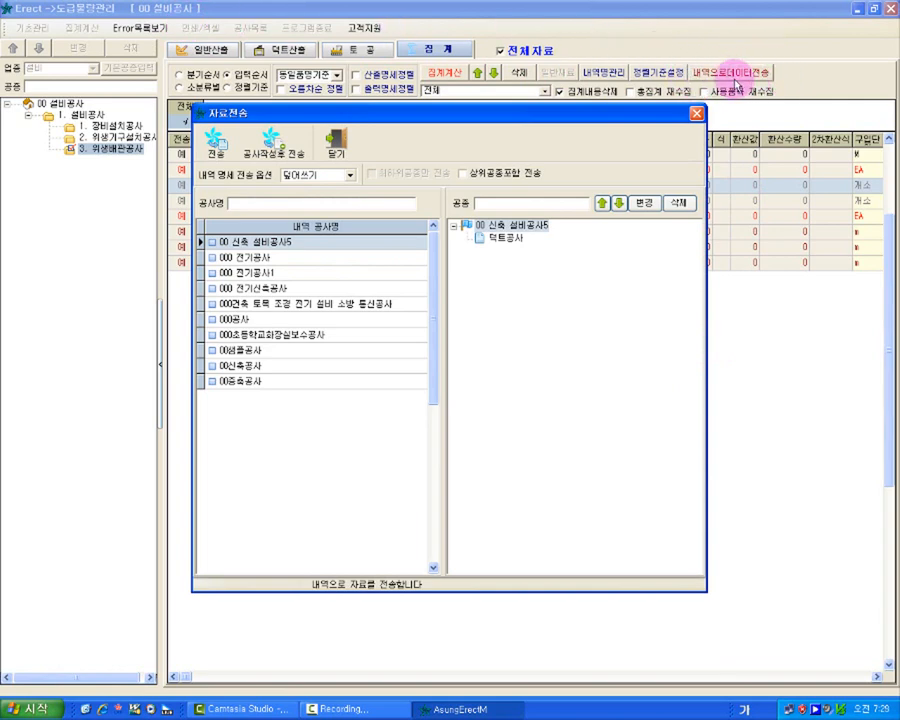
{"action": "left_click_drag", "start_coordinate": [543, 112], "coordinate": [559, 142]}
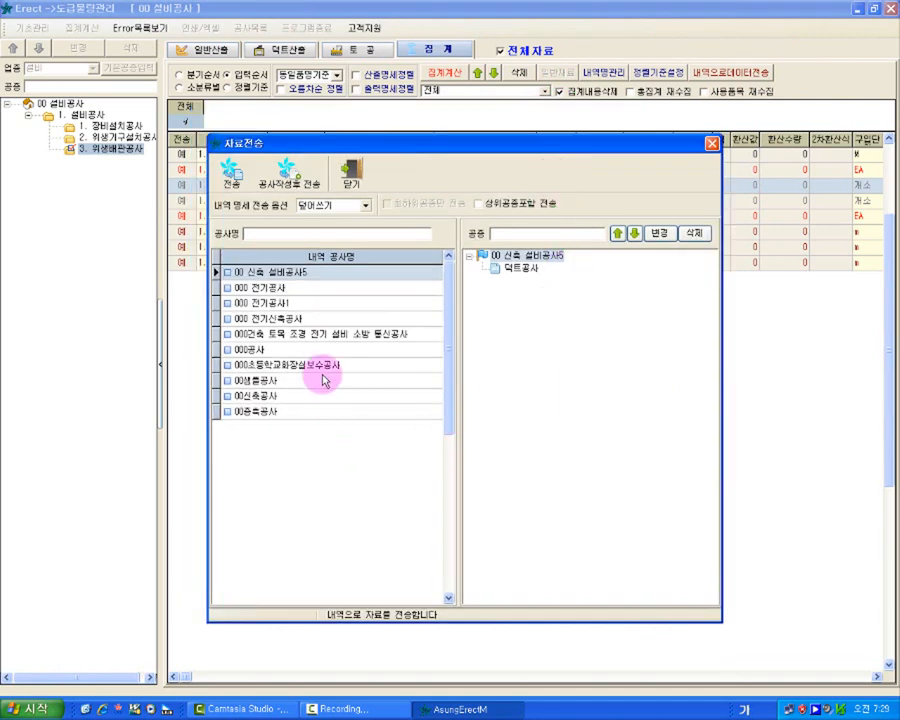
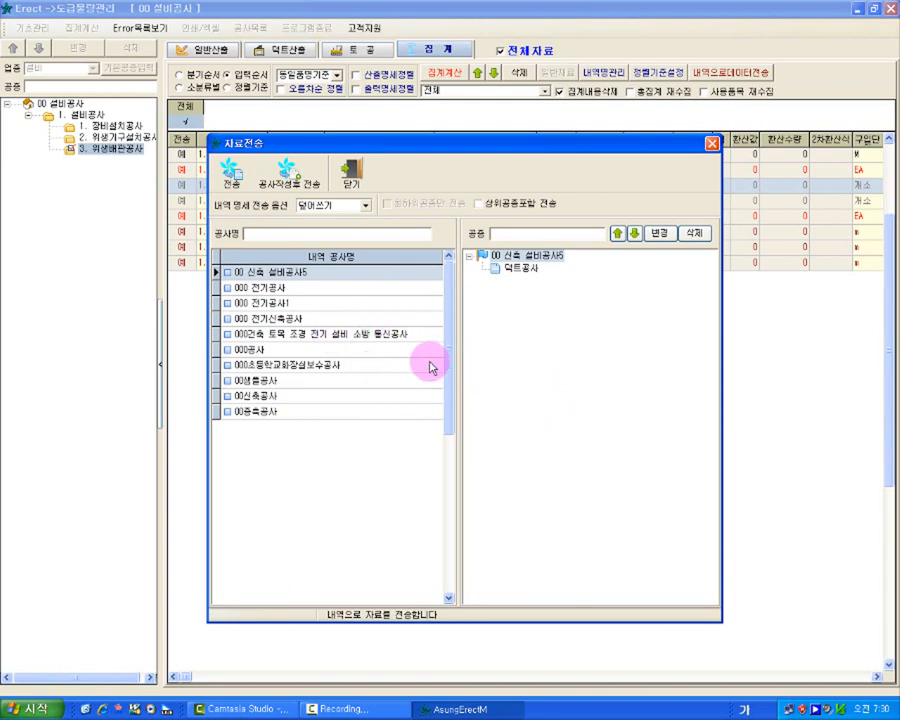
{"action": "left_click", "coordinate": [284, 185]}
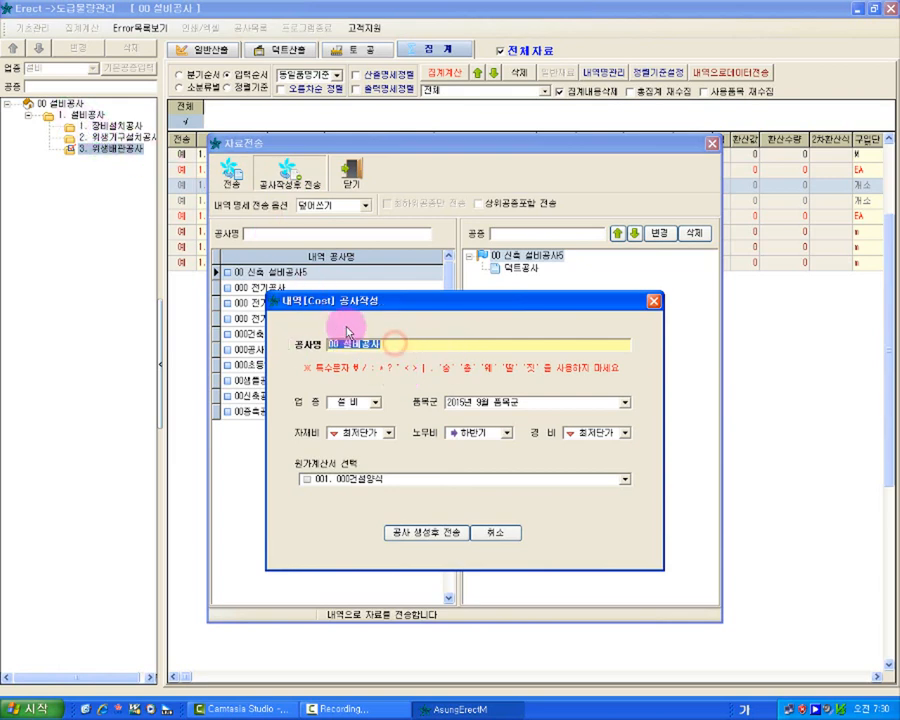
{"action": "left_click_drag", "start_coordinate": [407, 298], "coordinate": [518, 257]}
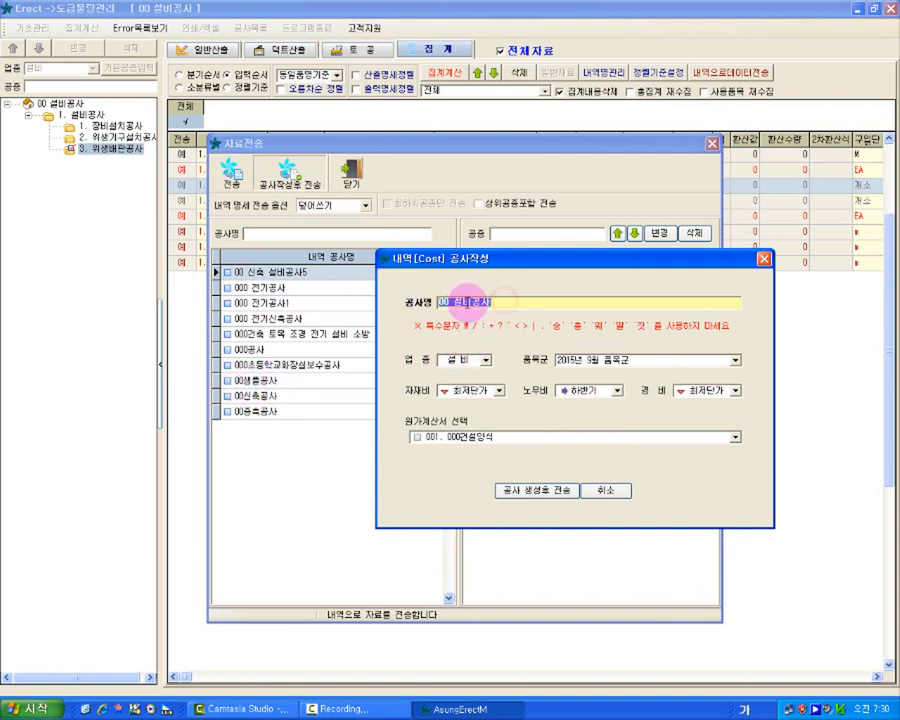
{"action": "left_click", "coordinate": [505, 303]}
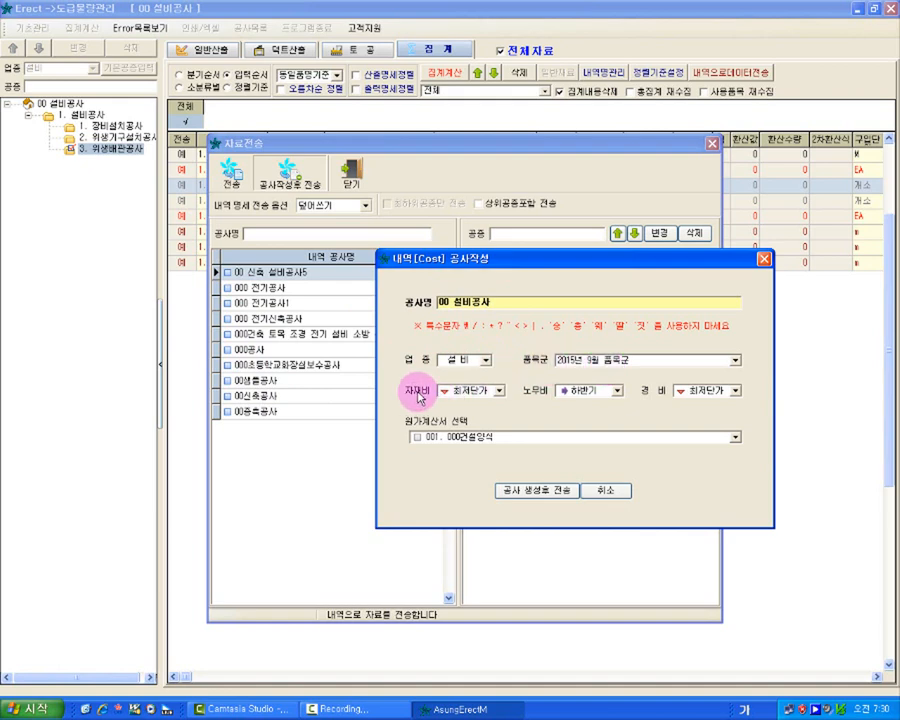
Step: Check the unit-price options for 노무비 and 경비 in the new cost project settings without changing them
{"action": "left_click", "coordinate": [614, 393]}
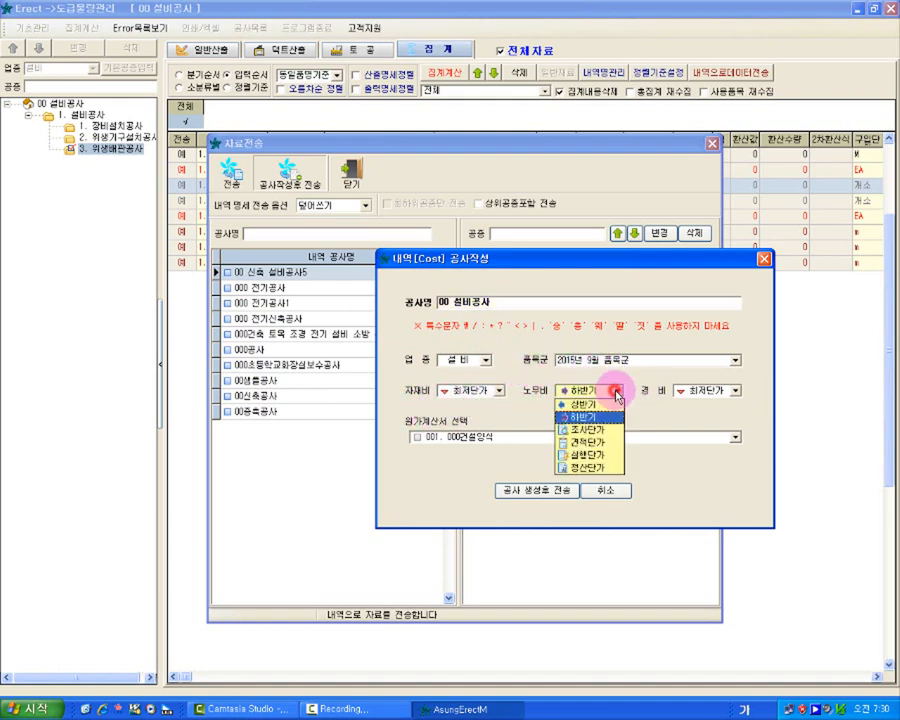
{"action": "left_click", "coordinate": [616, 392]}
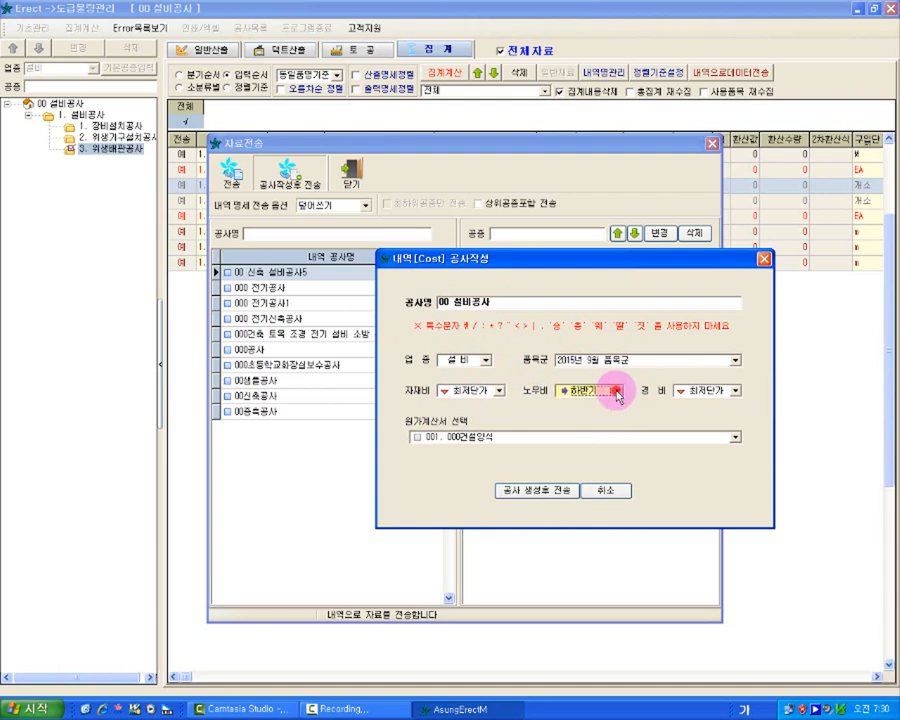
{"action": "left_click", "coordinate": [704, 394]}
{"action": "left_click", "coordinate": [712, 395]}
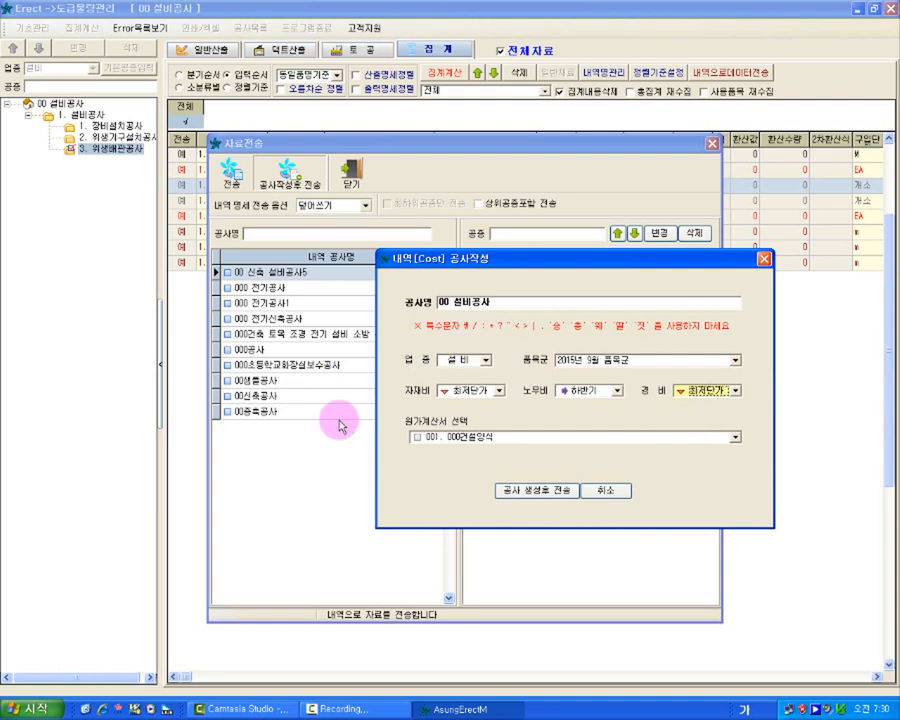
Step: Choose the cost statement form 008. 2014년 건축 3억미만 - 6개월 이하, and create the project and transfer the data
{"action": "left_click", "coordinate": [692, 435]}
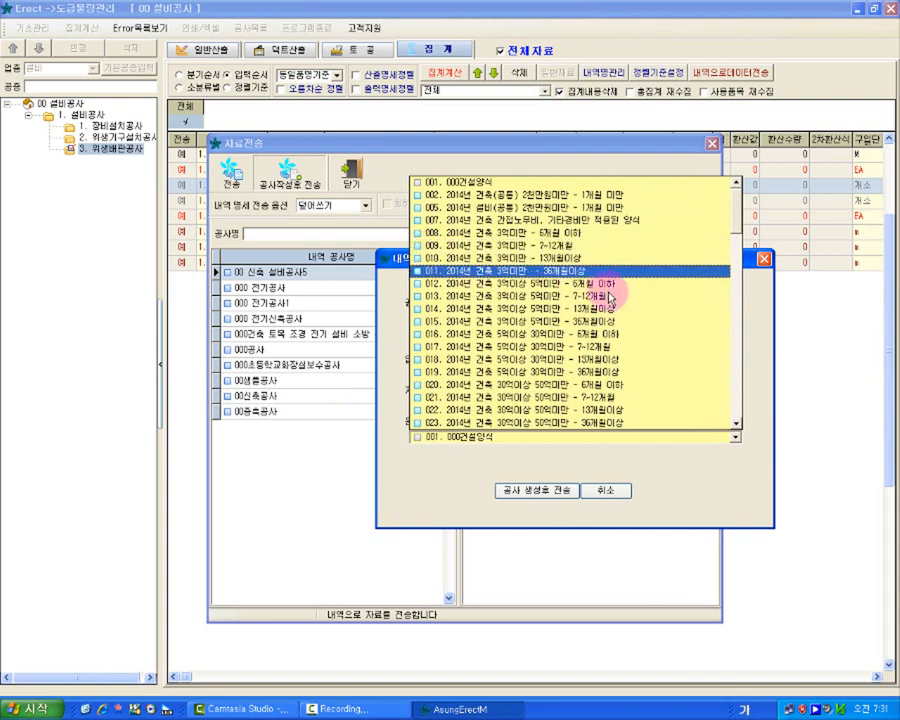
{"action": "left_click", "coordinate": [533, 240]}
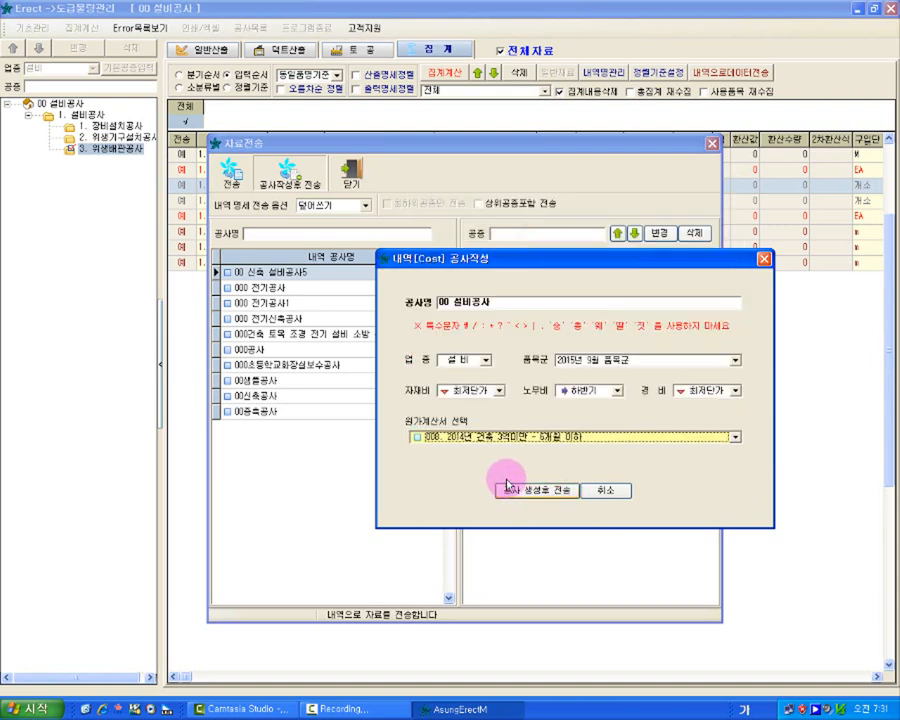
{"action": "left_click", "coordinate": [522, 487]}
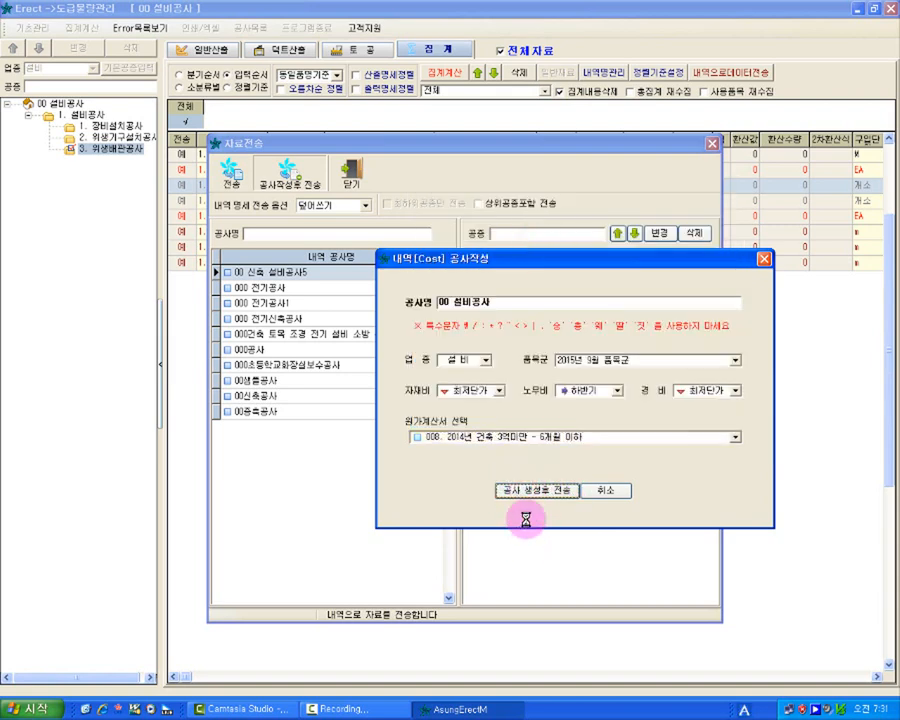